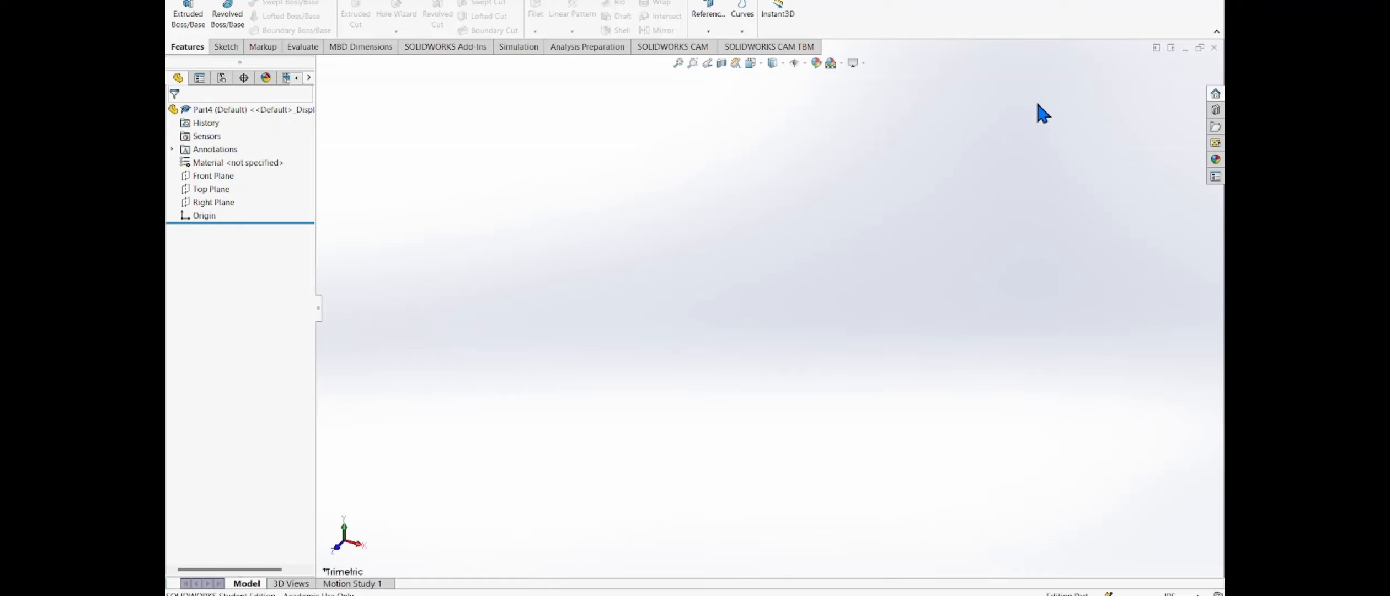
# Start a sketch on the Front Plane and draw a single horizontal line from the origin toward positive X
pyautogui.click(227, 48)
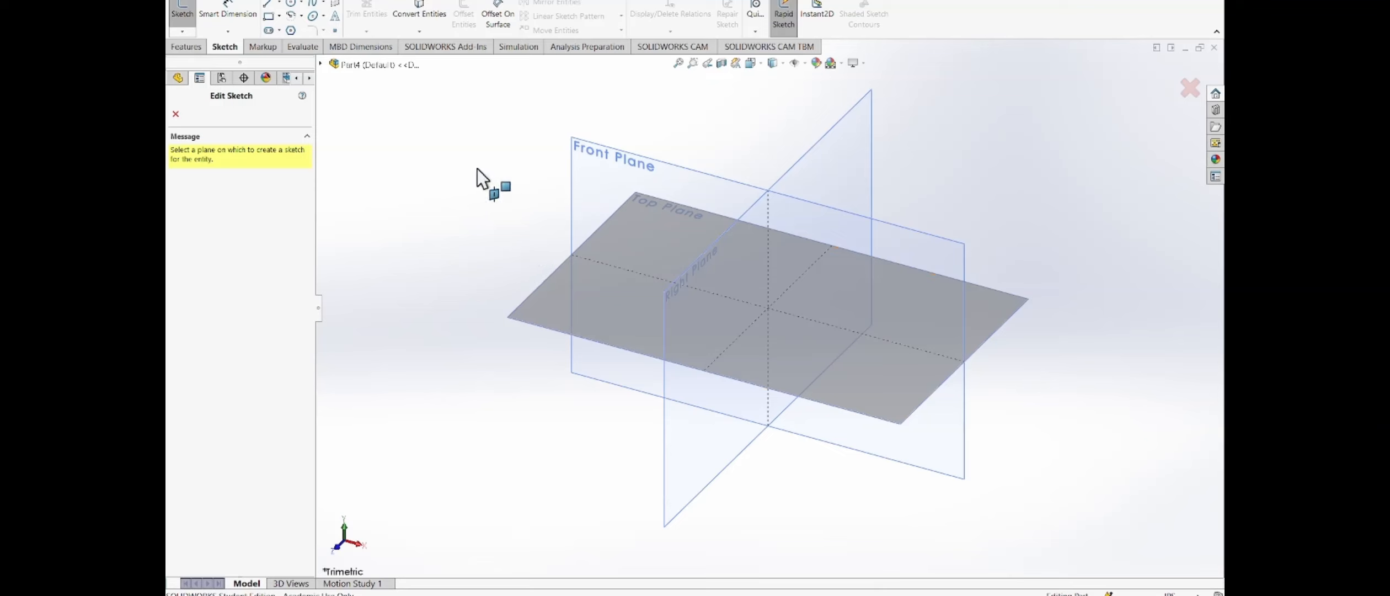
pyautogui.click(582, 180)
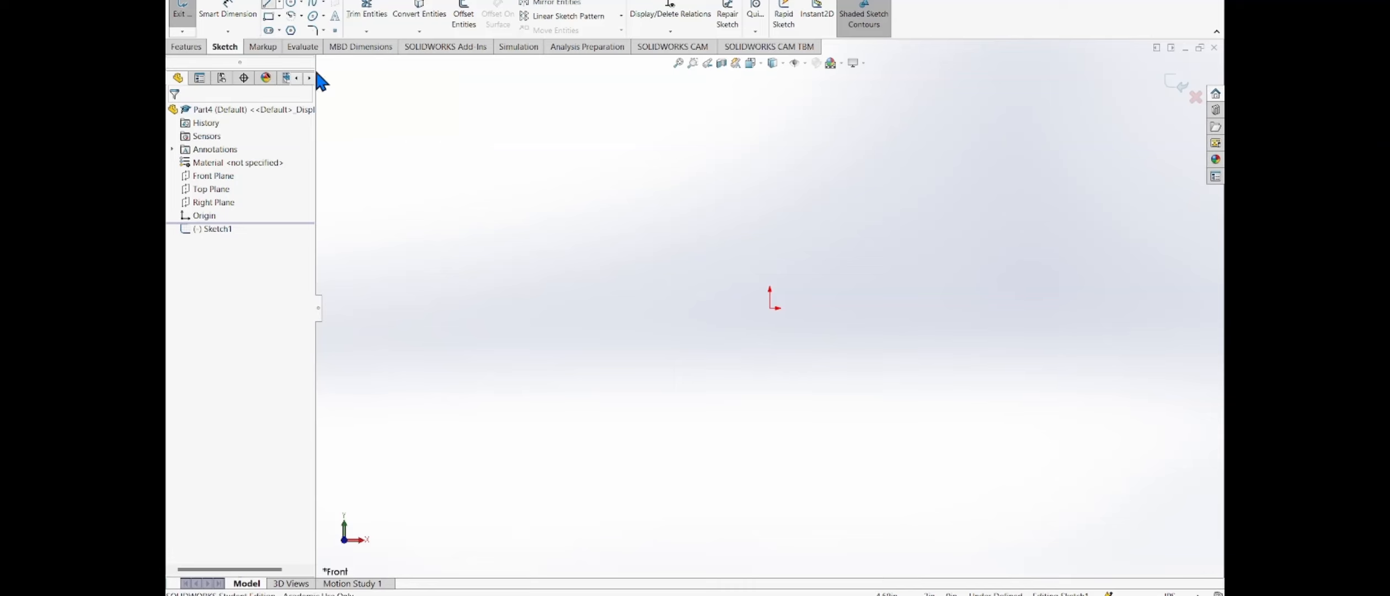
pyautogui.click(268, 4)
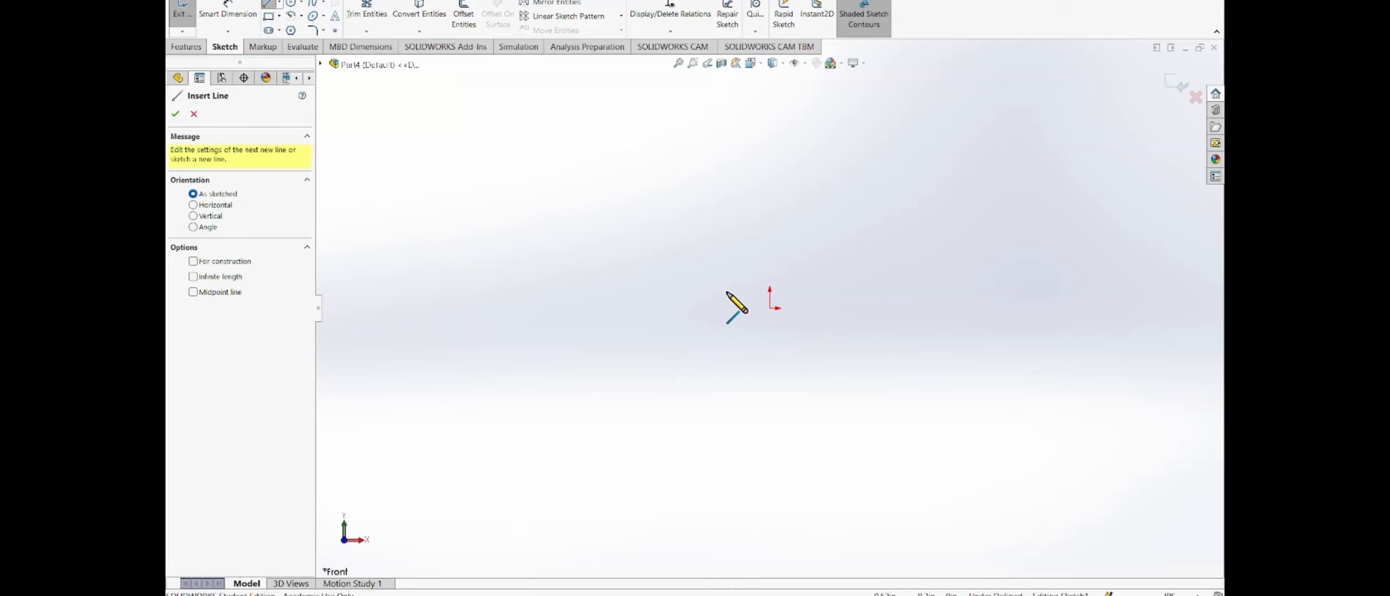
pyautogui.click(771, 307)
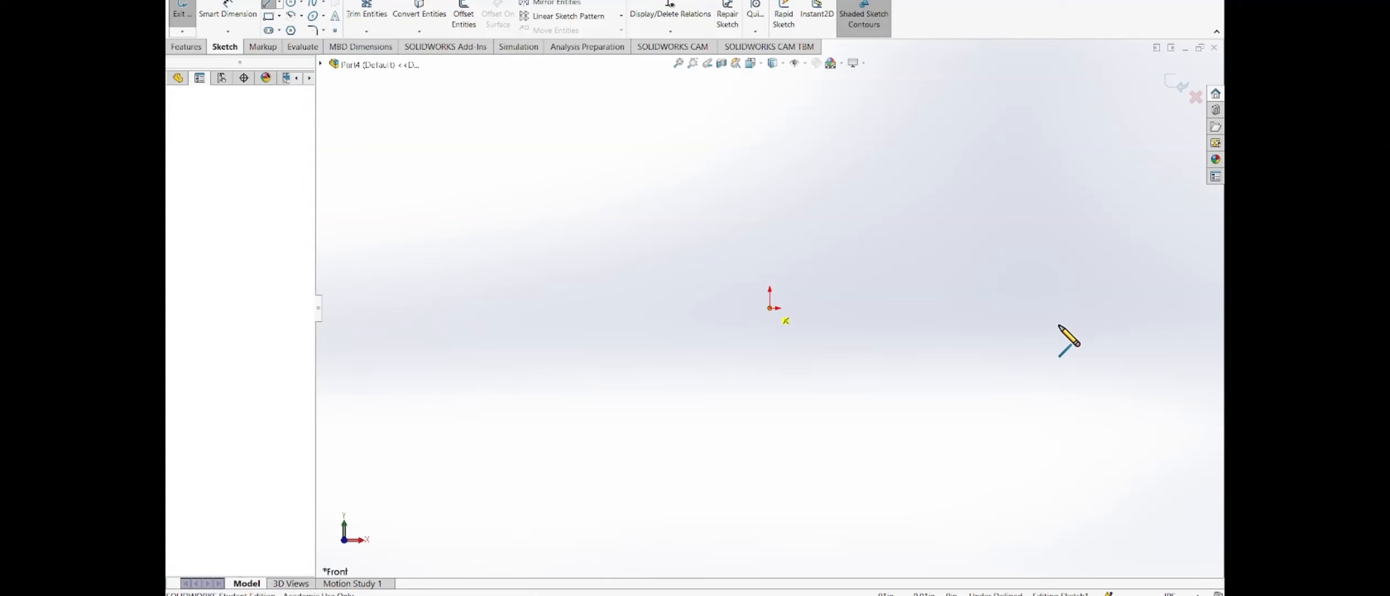
pyautogui.click(1081, 308)
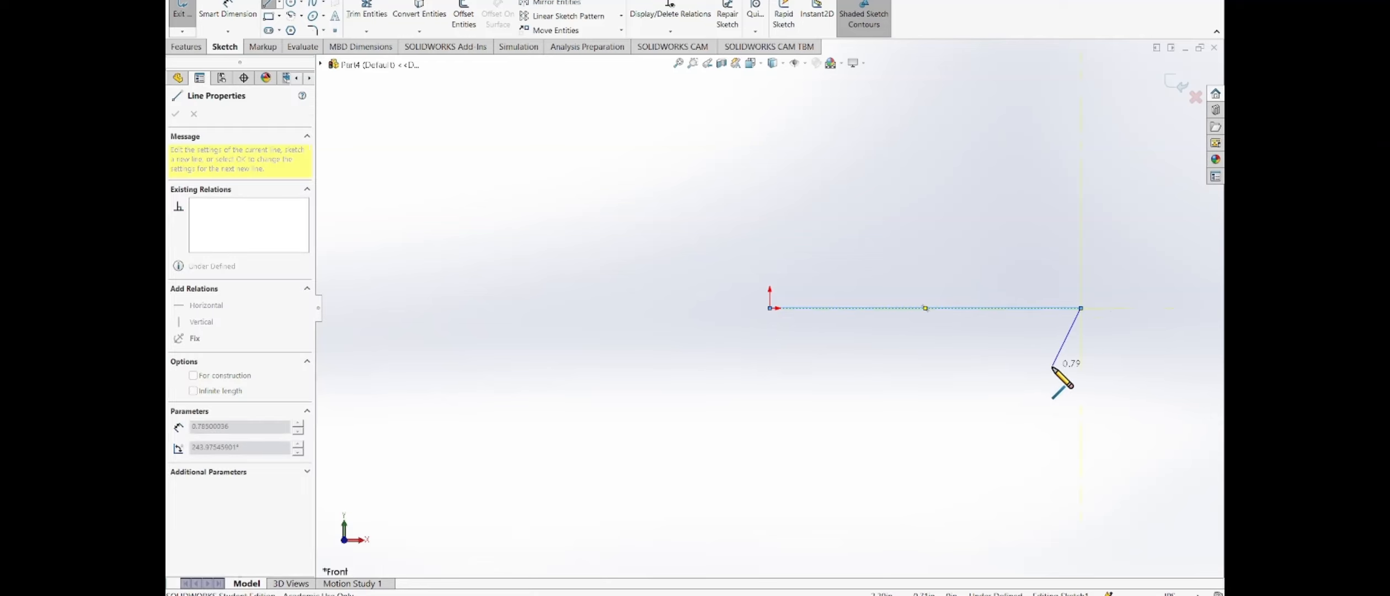
pyautogui.rightClick(1054, 369)
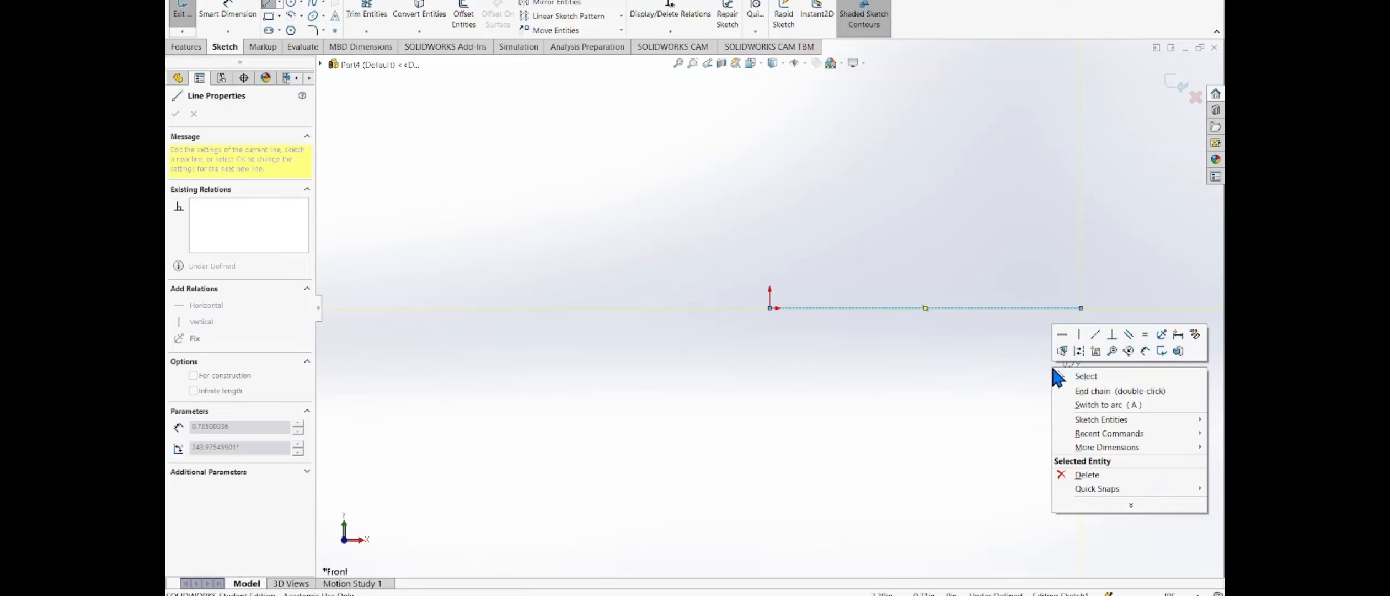
pyautogui.click(169, 109)
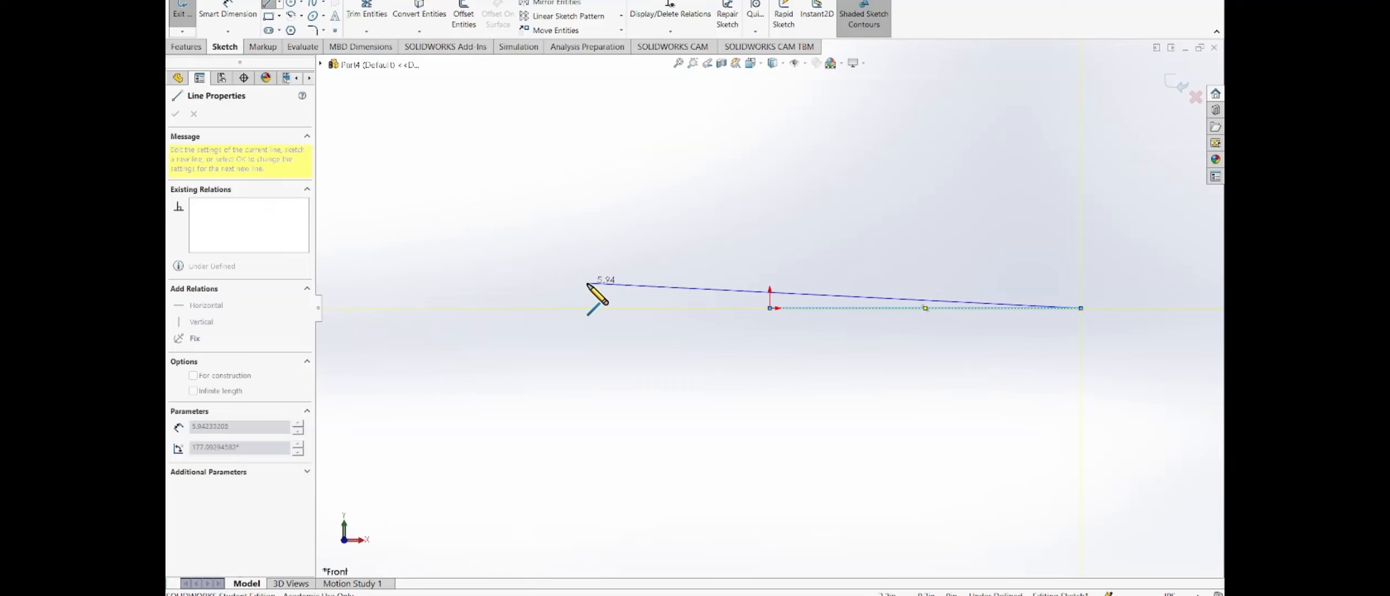
pyautogui.press('Escape')
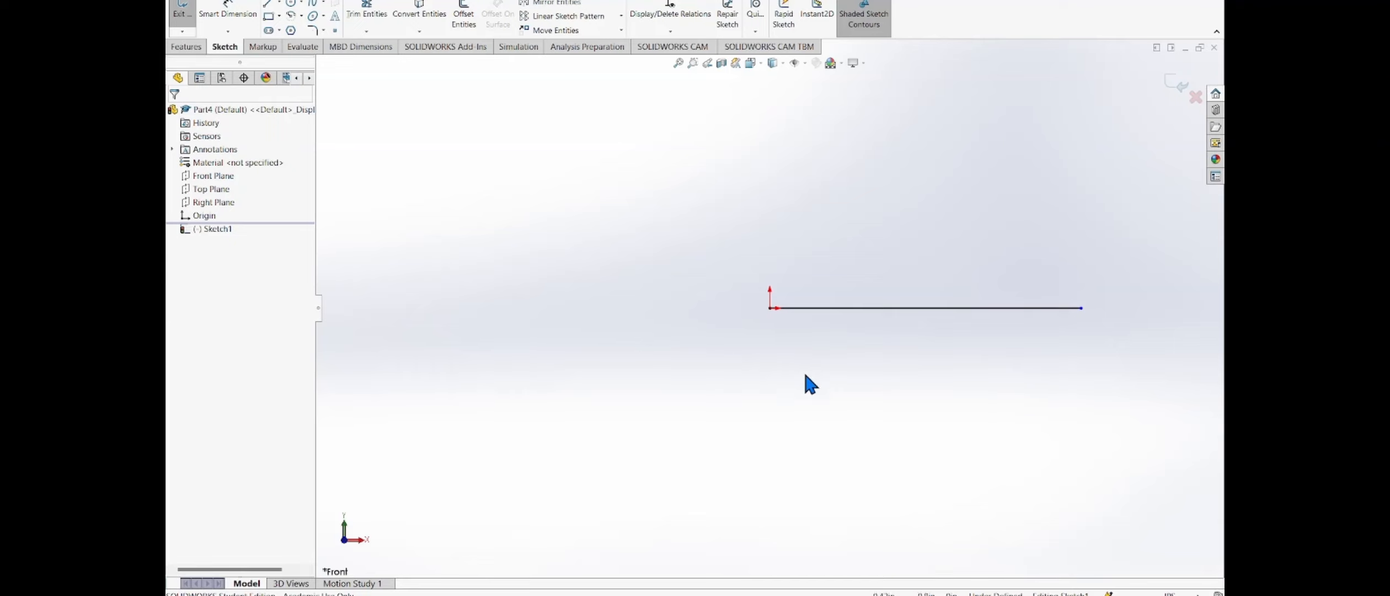
# Sketch a closed, upside-down L-shaped profile about 2.4 in tall below the horizontal line, its left edge aligned with the origin
pyautogui.click(269, 6)
pyautogui.click(771, 343)
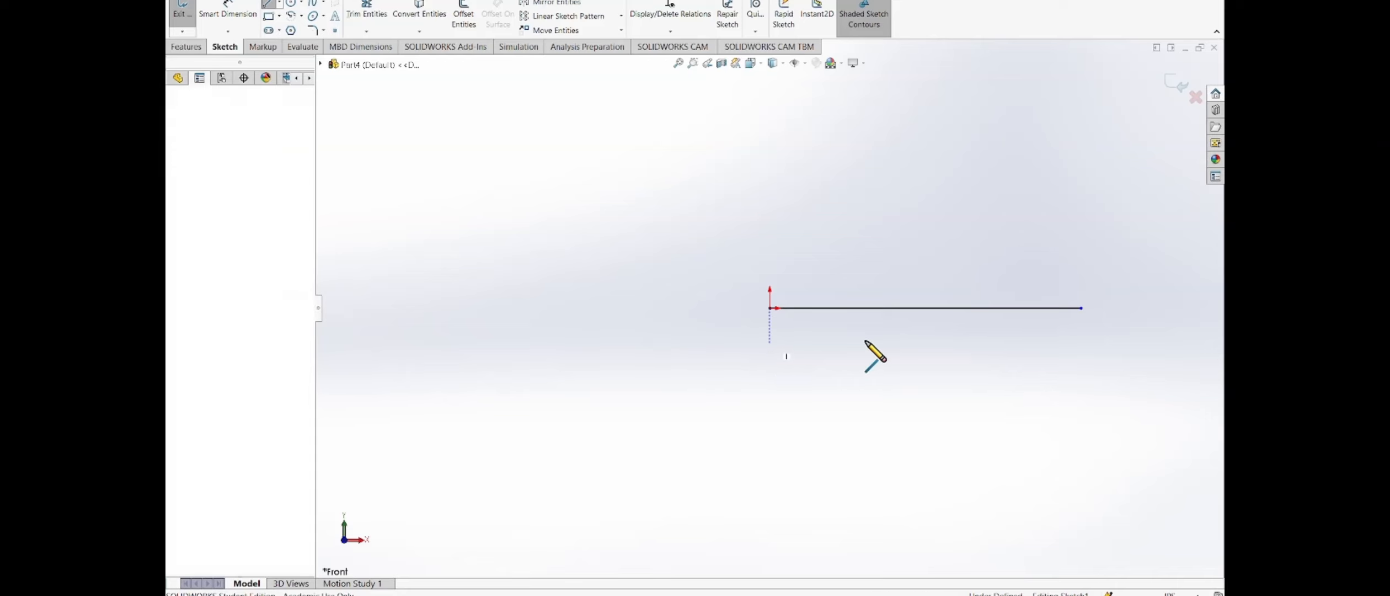
pyautogui.click(1051, 343)
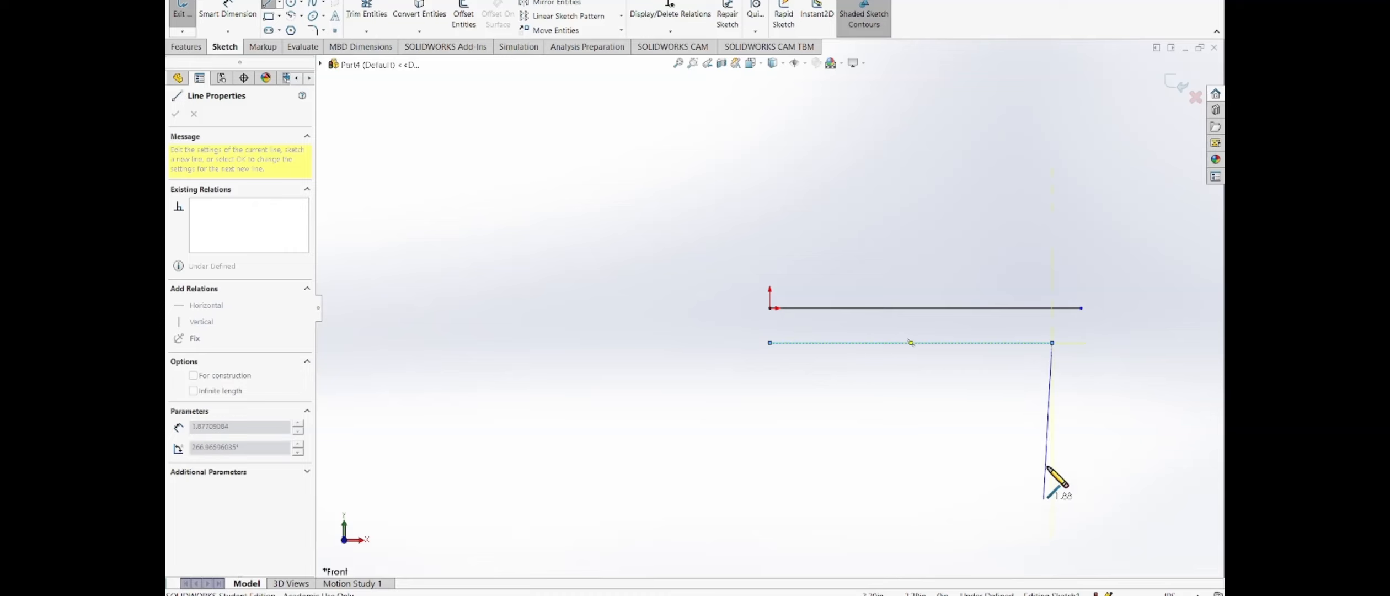
pyautogui.click(1052, 413)
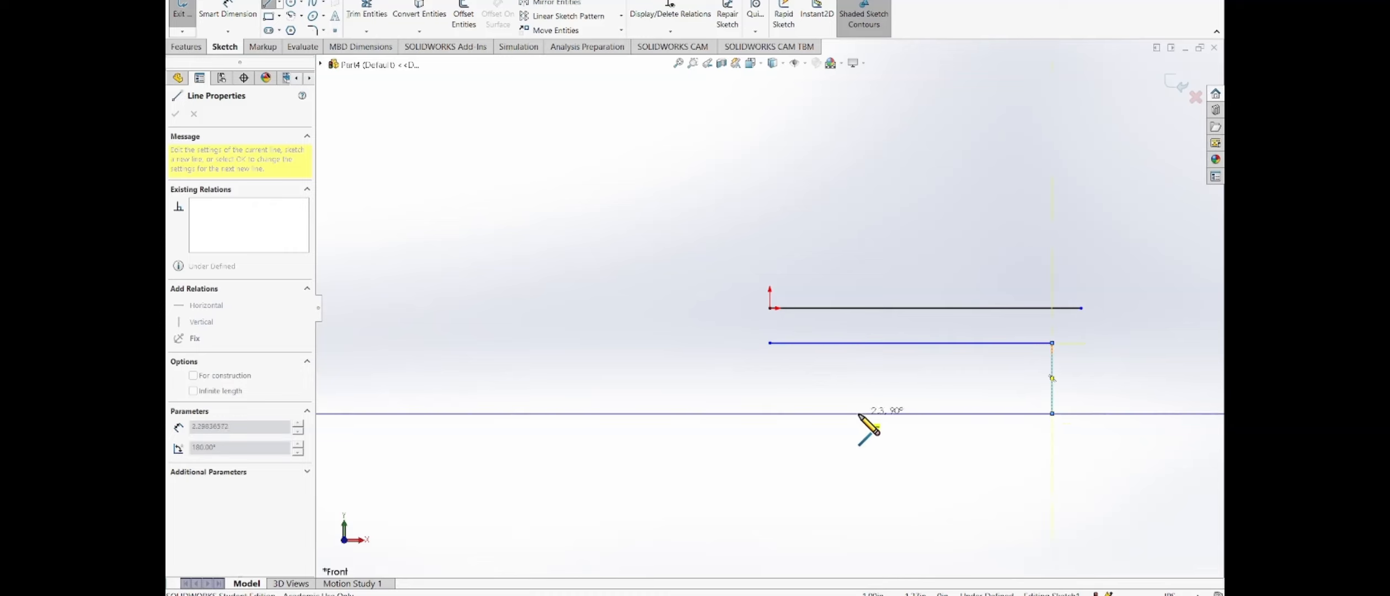
pyautogui.click(858, 413)
pyautogui.click(858, 541)
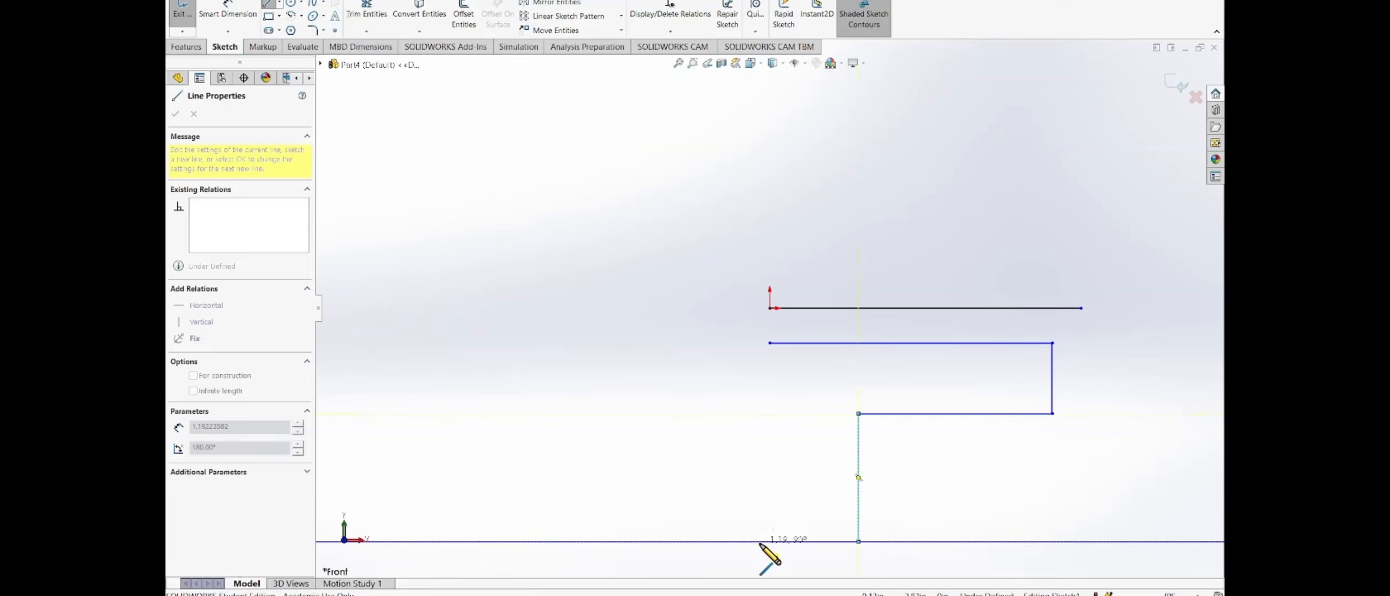
pyautogui.click(770, 541)
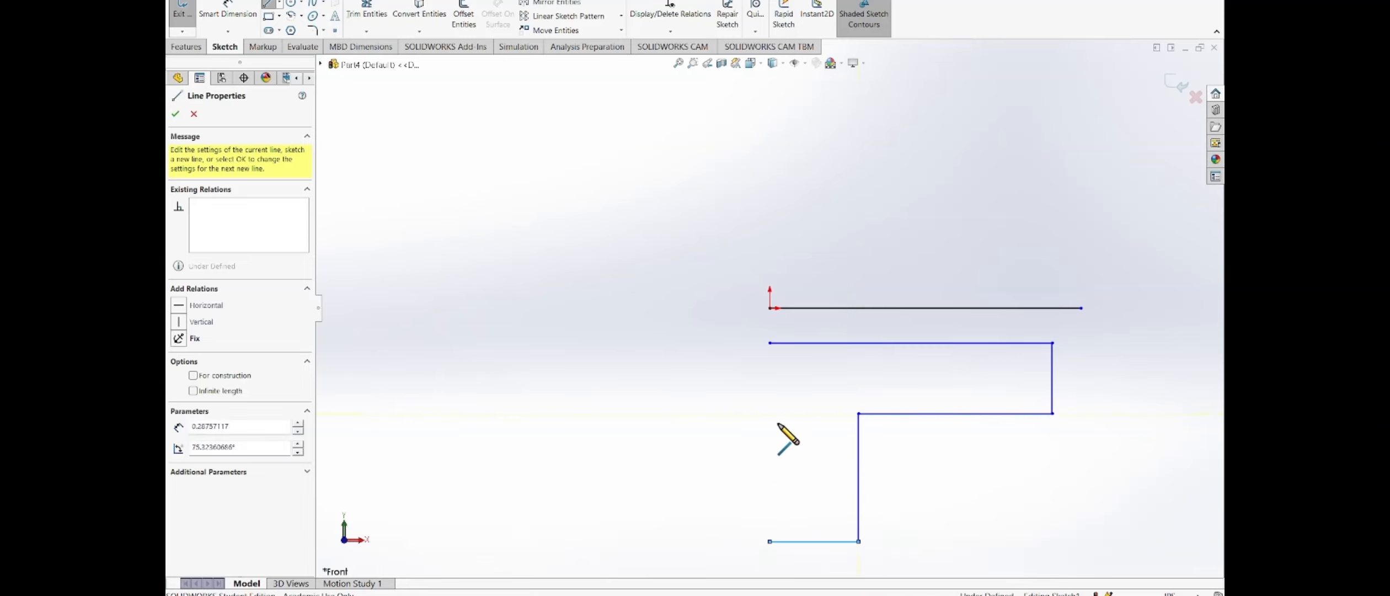
pyautogui.click(770, 343)
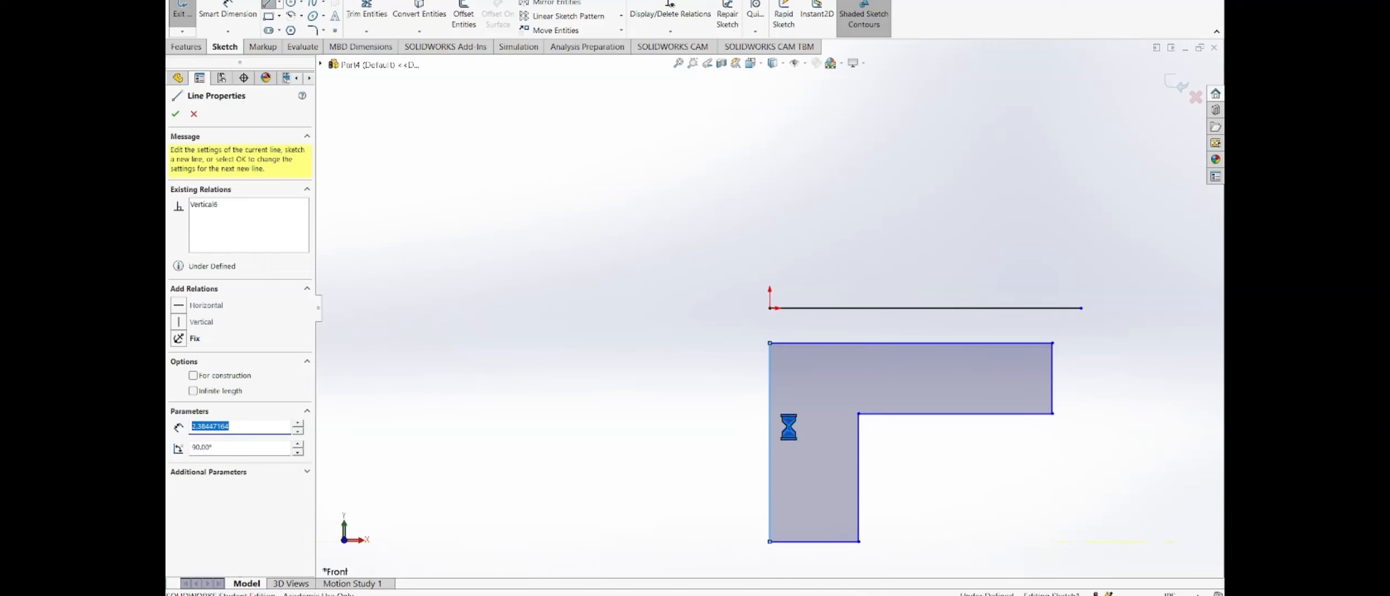
pyautogui.press('Escape')
# Dimension the L profile's long left edge to 2 in and its short right edge to 0.75 in
pyautogui.click(243, 11)
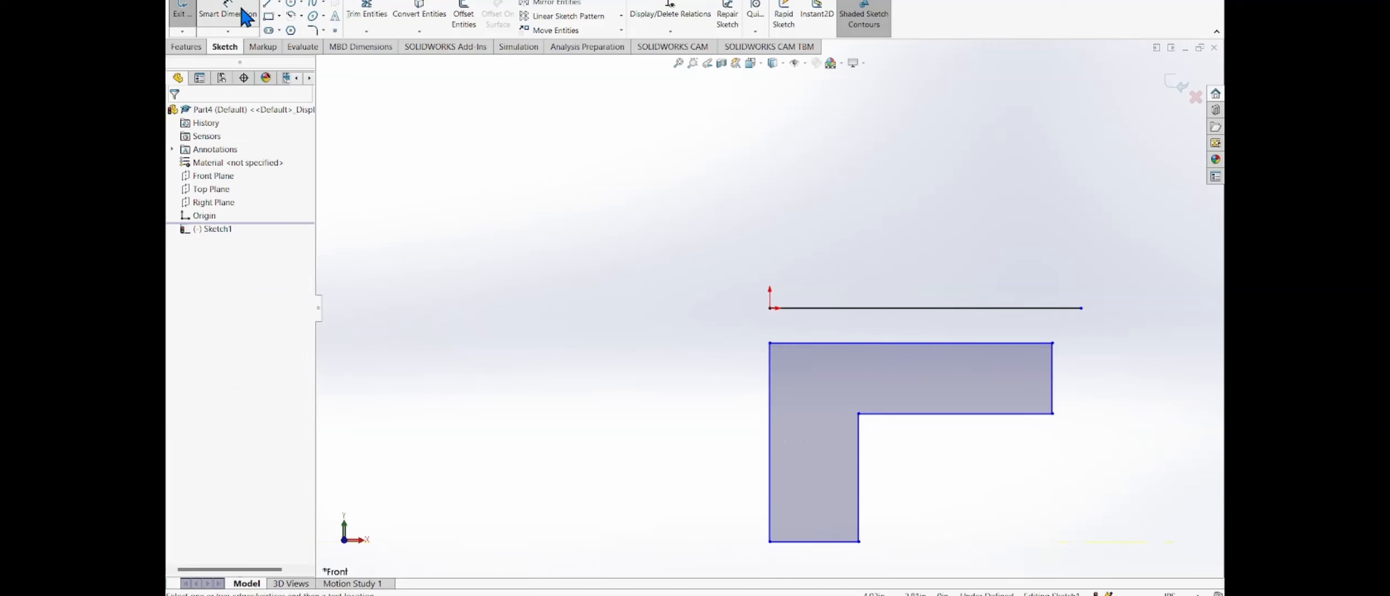
pyautogui.click(770, 456)
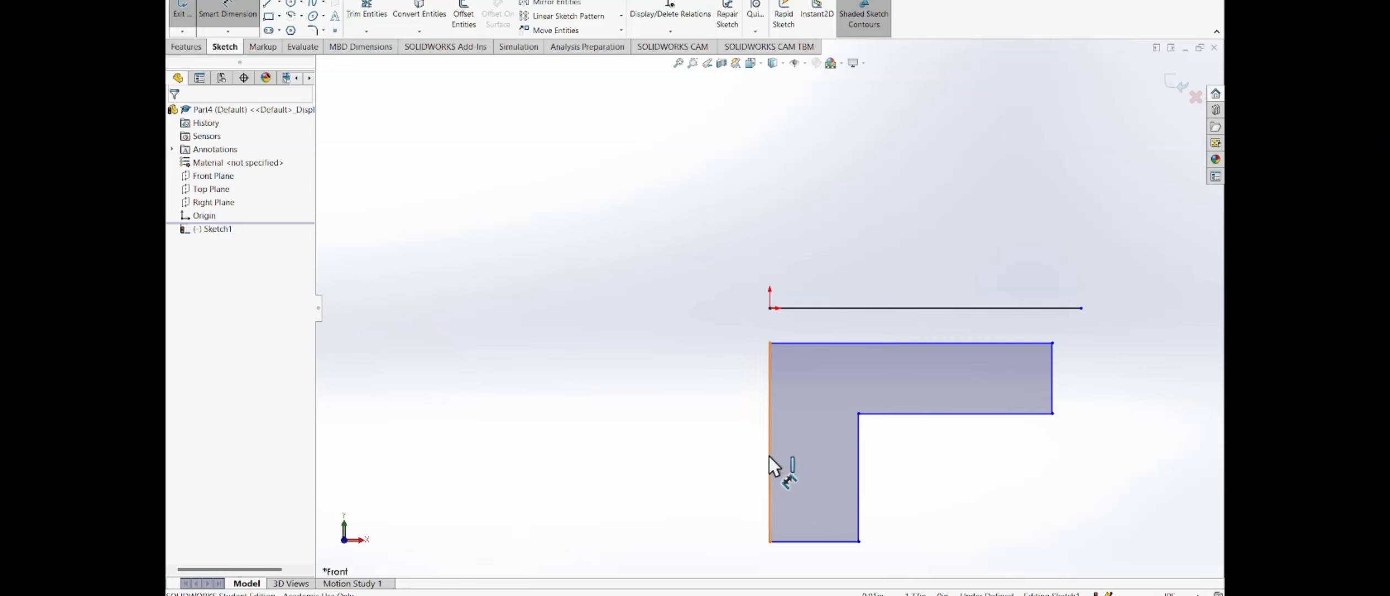
pyautogui.click(684, 452)
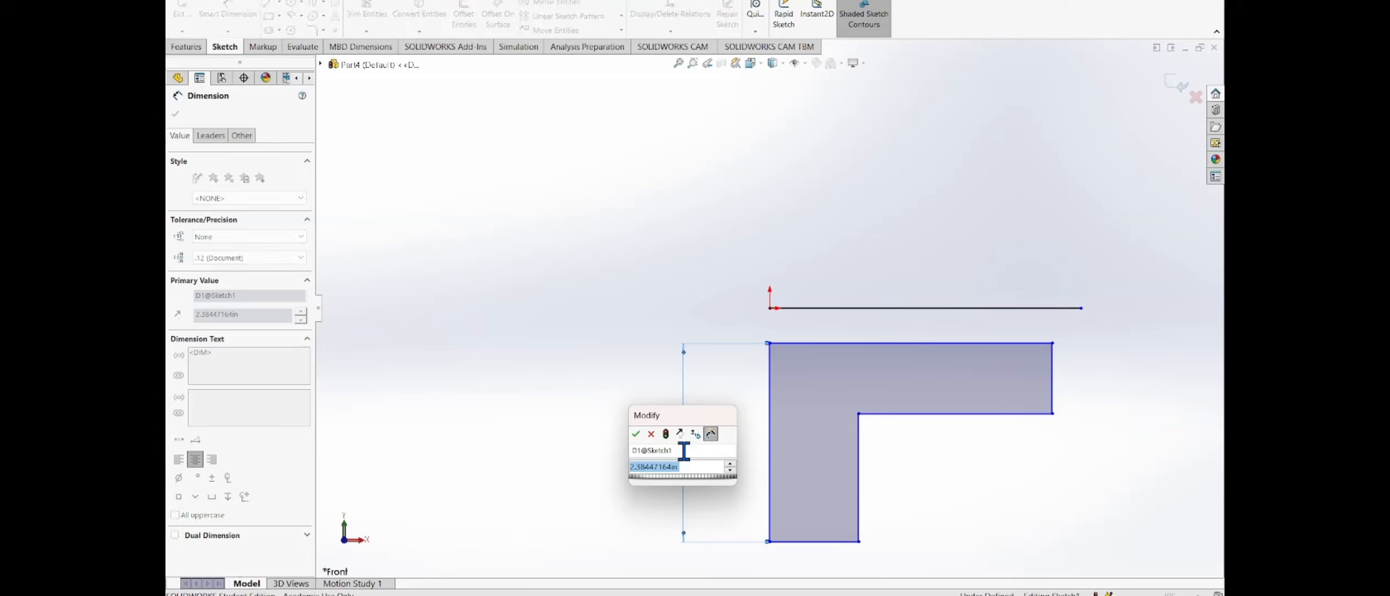
pyautogui.write('2')
pyautogui.press('Return')
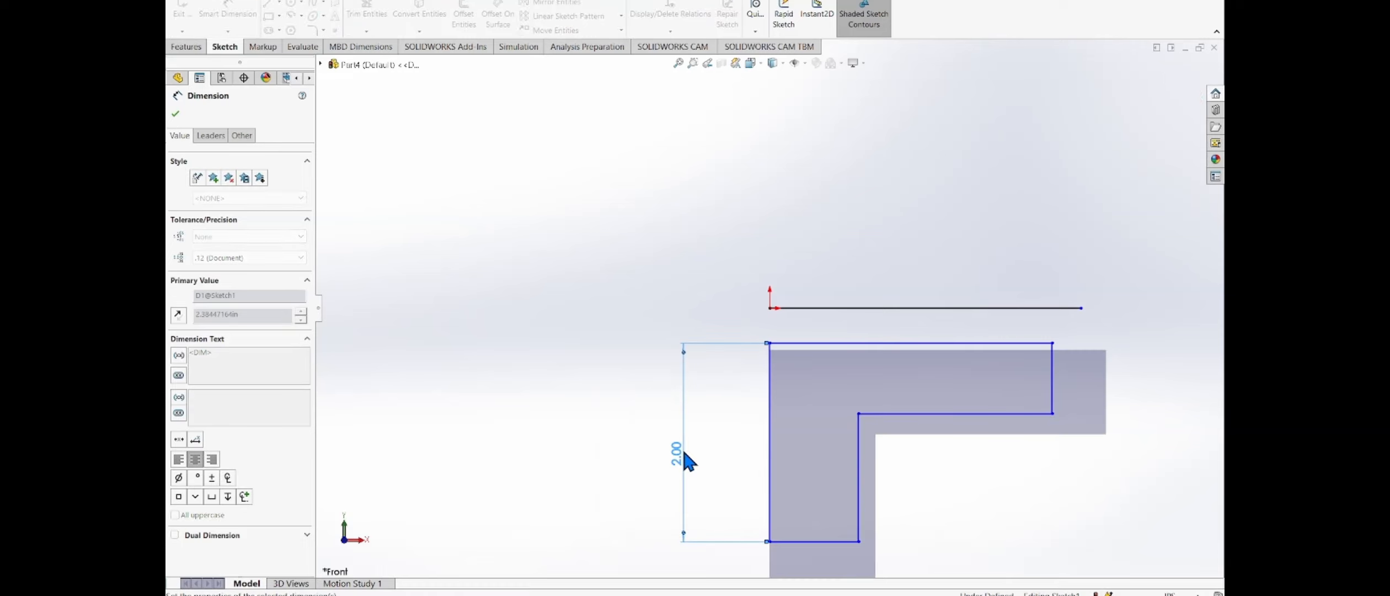
pyautogui.click(1053, 389)
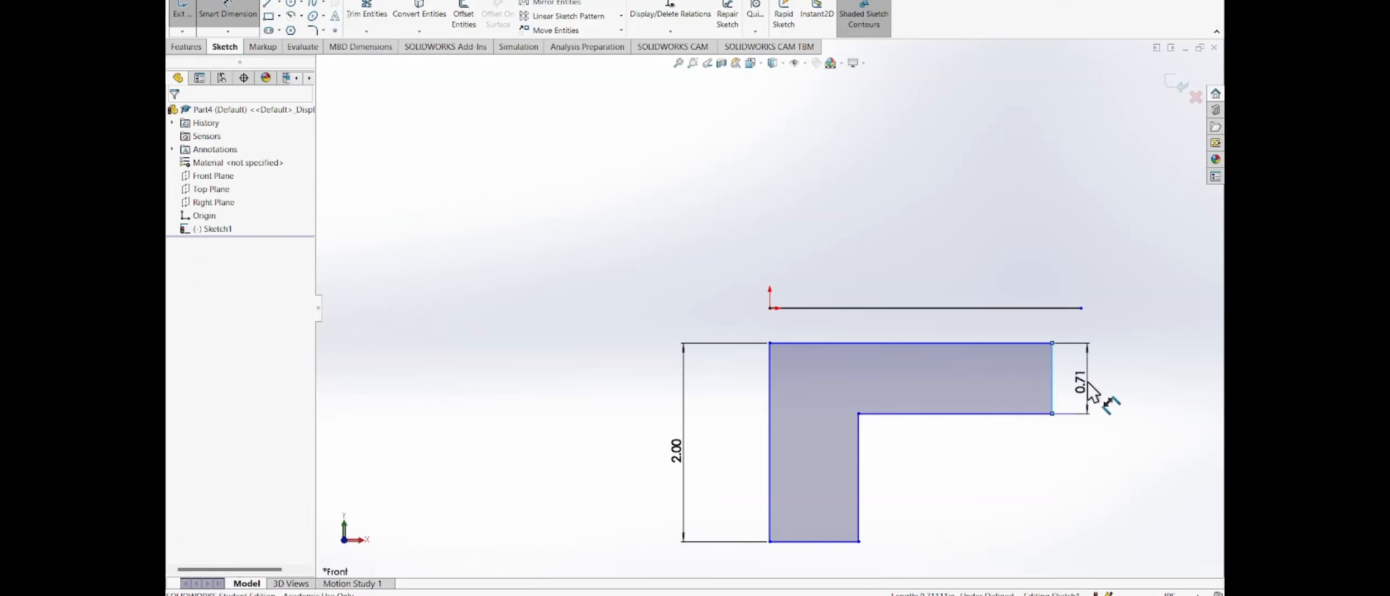
pyautogui.click(1092, 388)
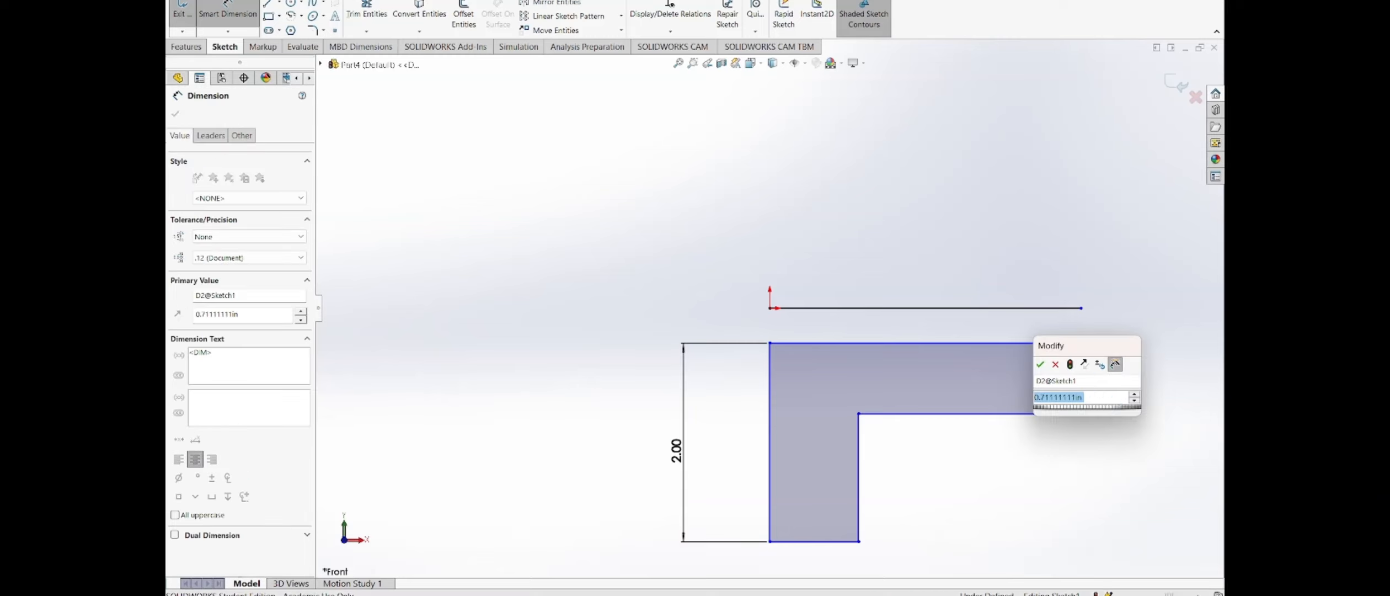
pyautogui.write('0.75')
pyautogui.press('Return')
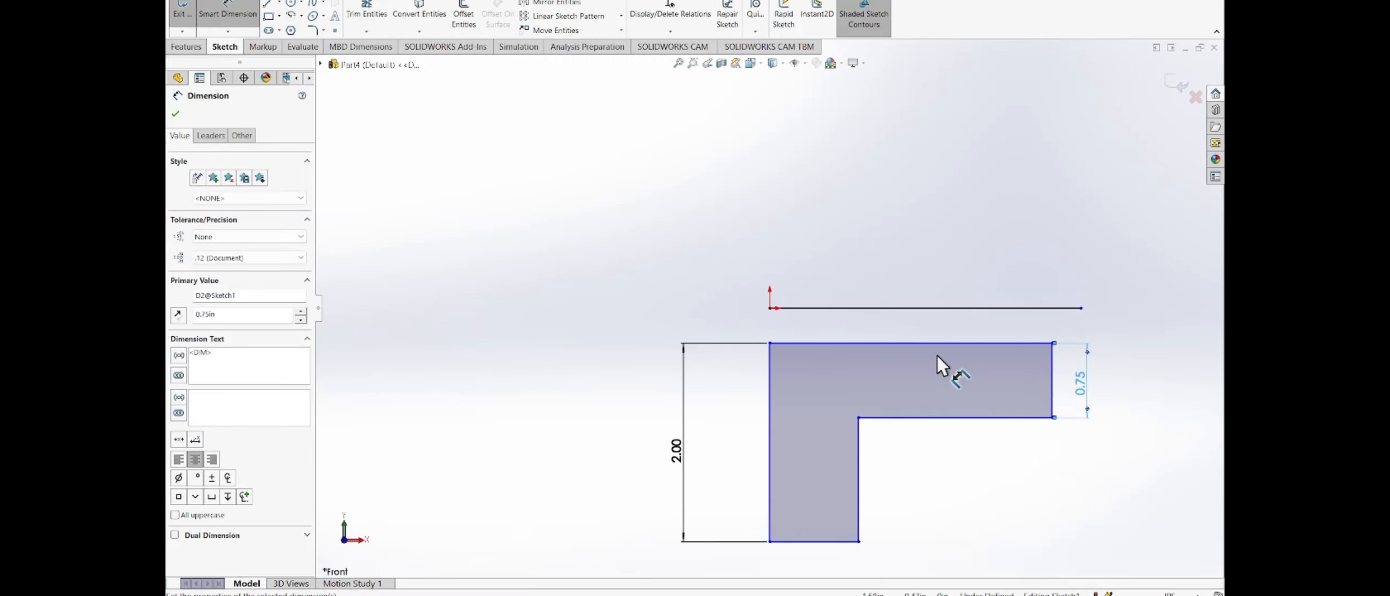
# Dimension the L profile's upper edge to 1.5 in and its bottom edge to 0.5 in
pyautogui.click(916, 343)
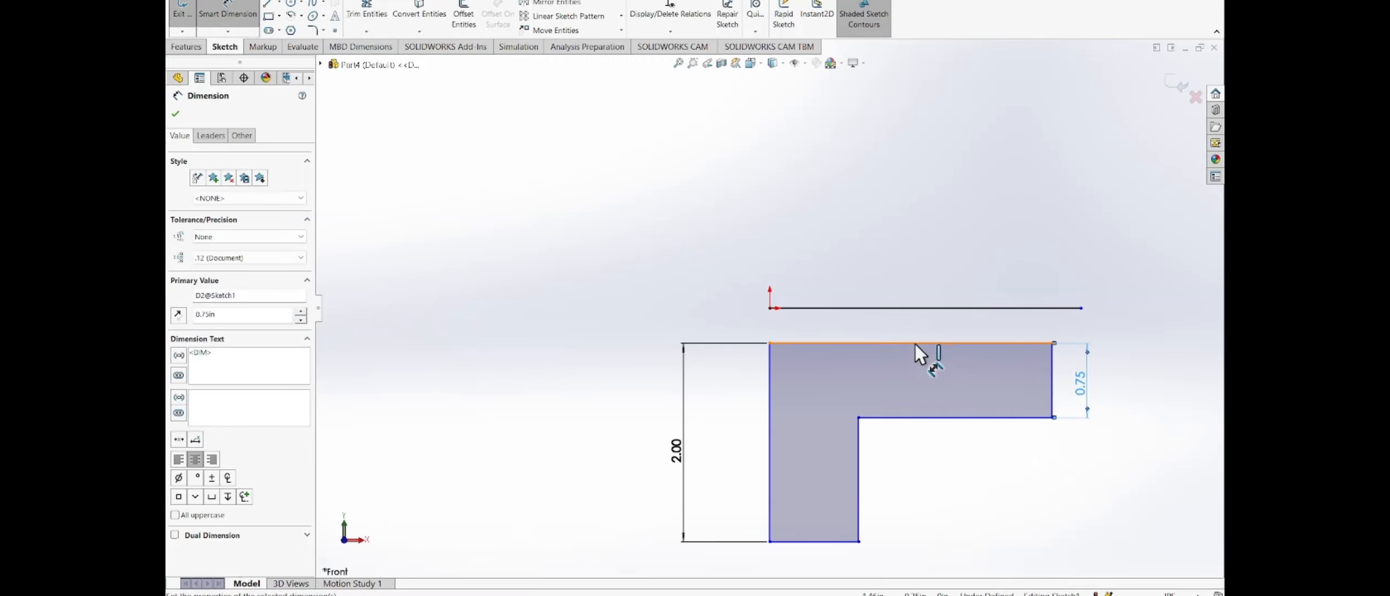
pyautogui.click(665, 320)
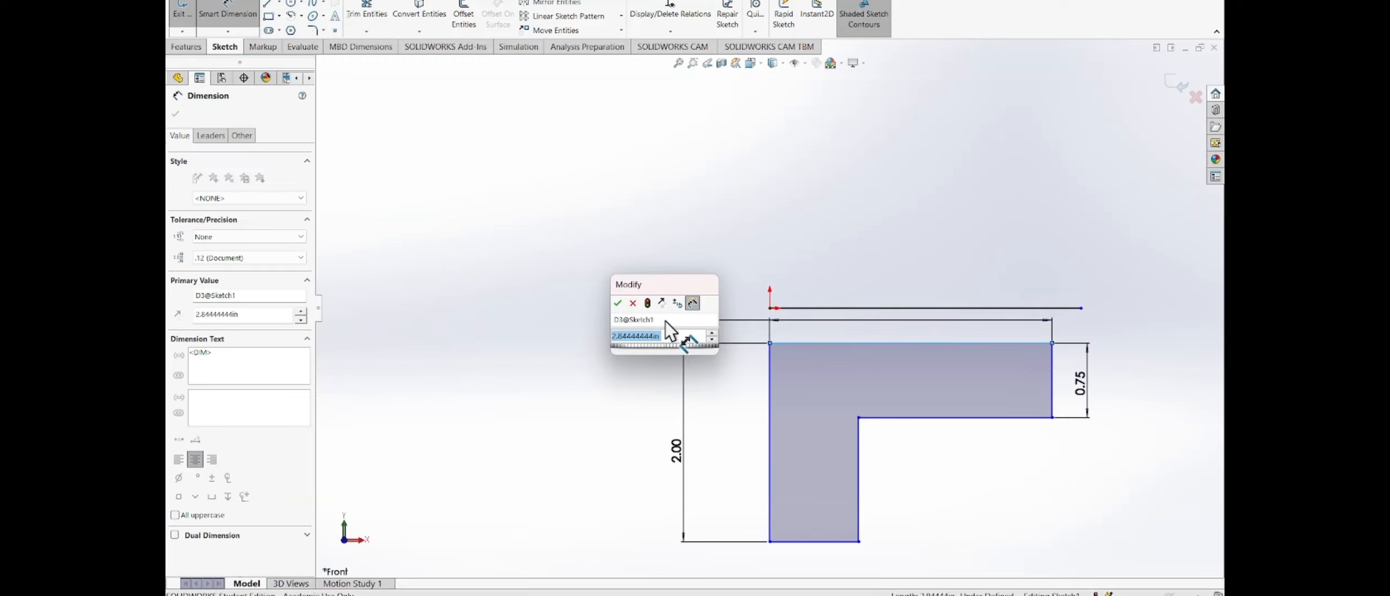
pyautogui.write('1.5')
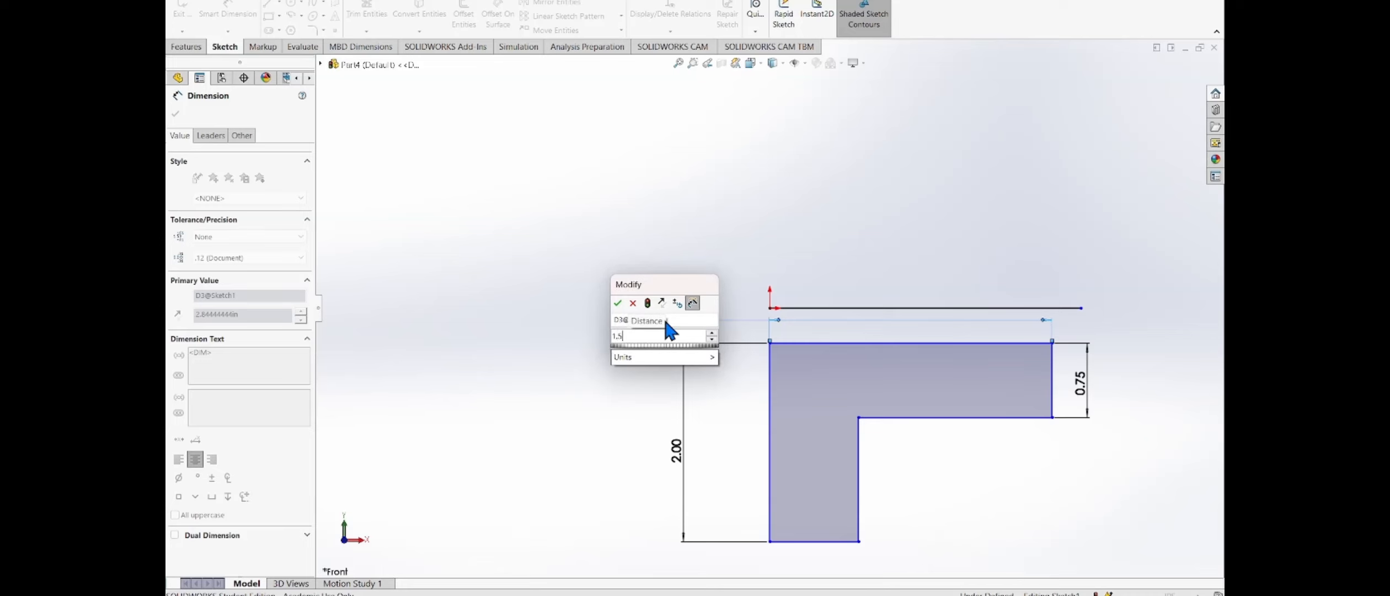
pyautogui.press('Escape')
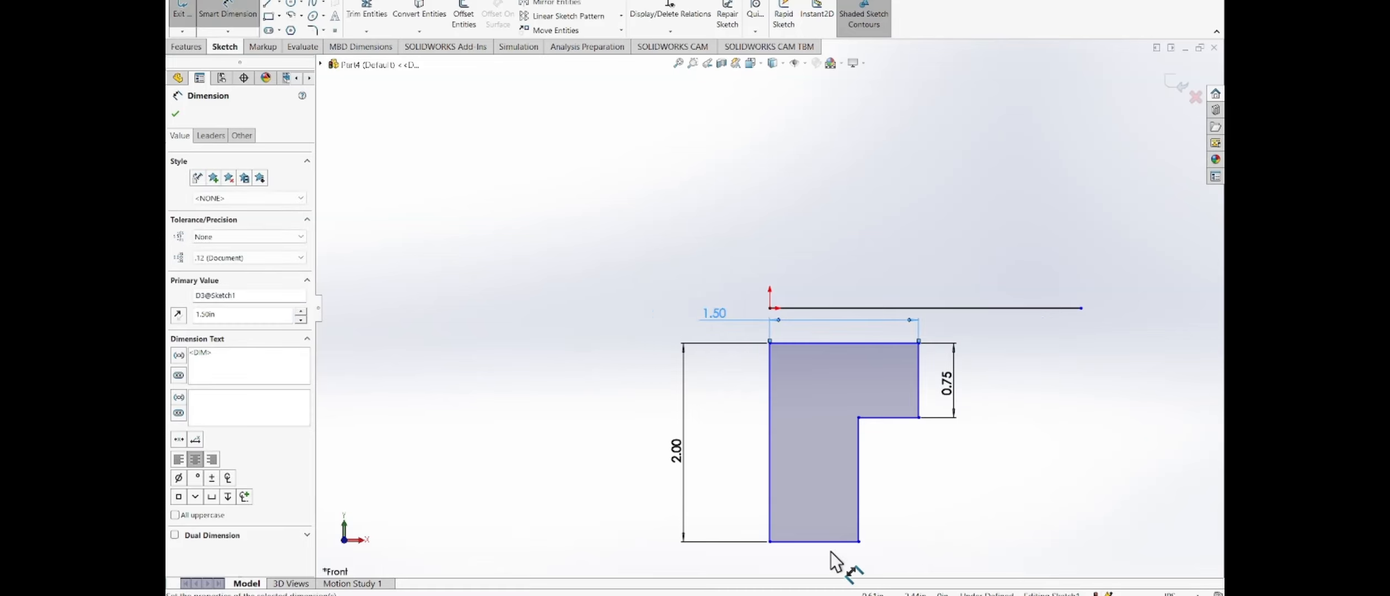
pyautogui.click(831, 543)
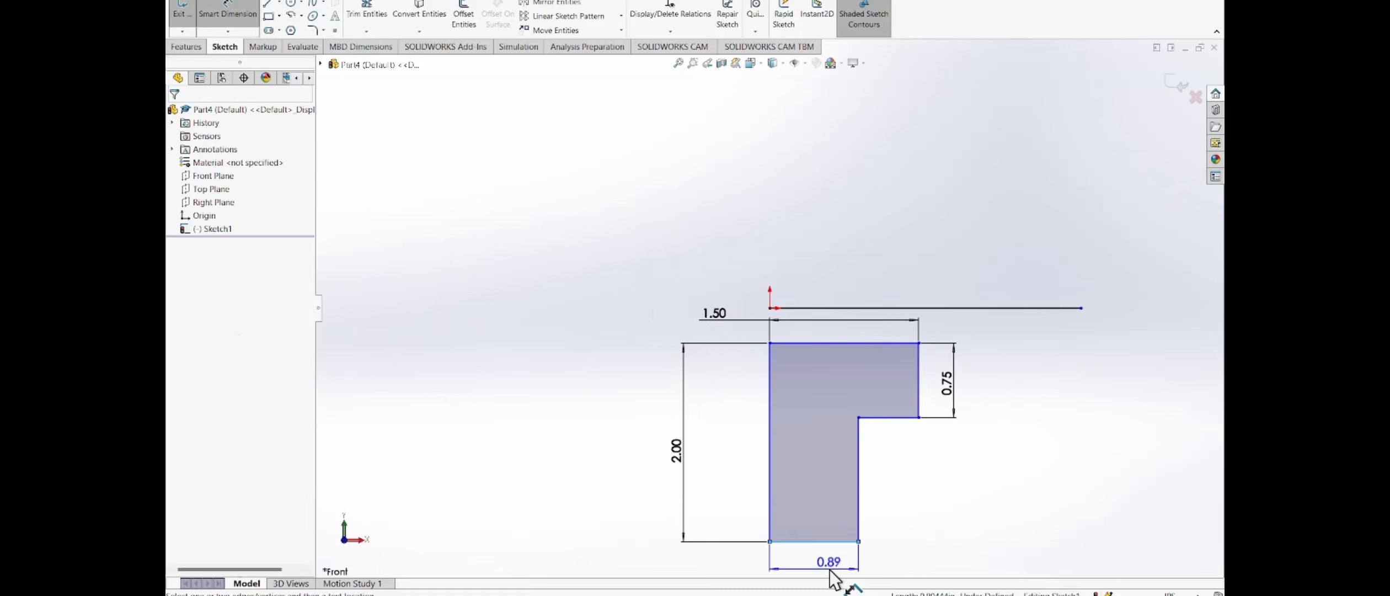
pyautogui.click(831, 580)
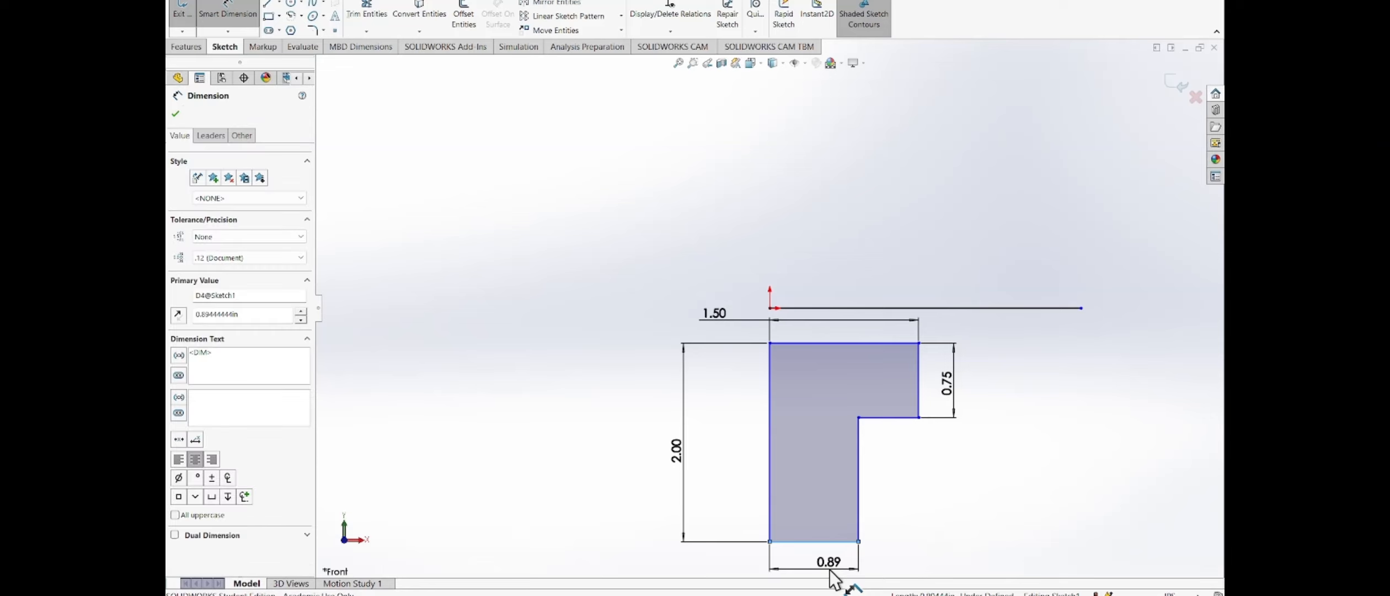
pyautogui.write('0.5')
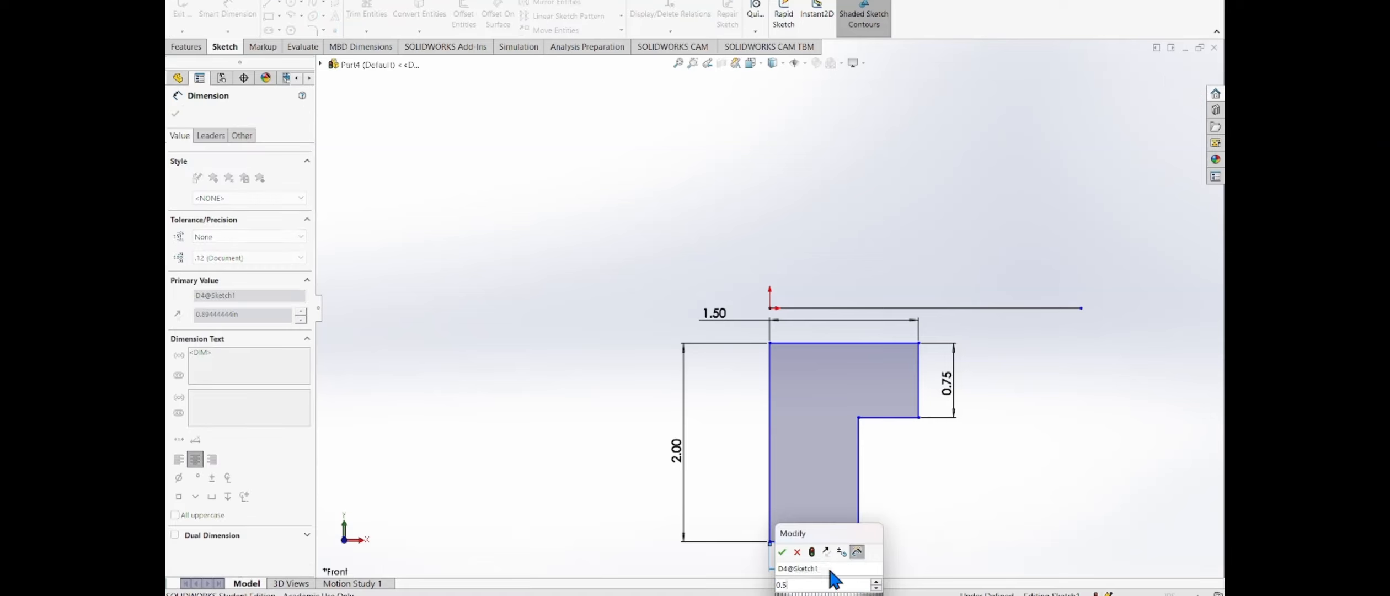
pyautogui.press('Escape')
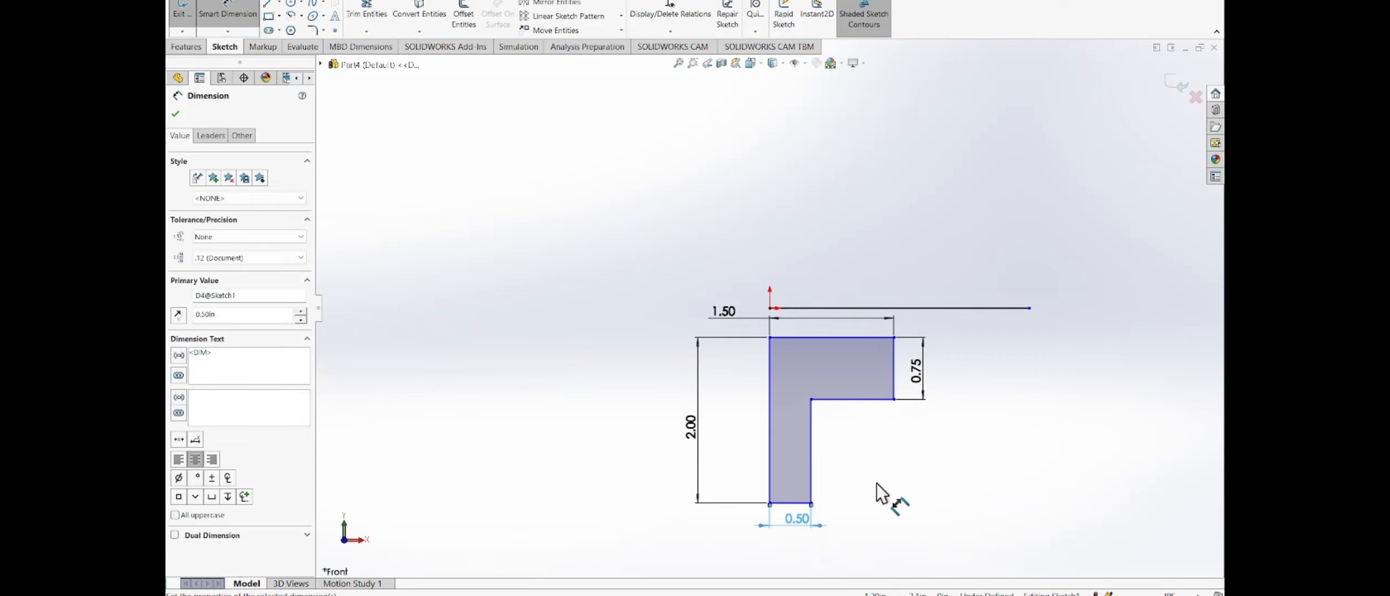
# Try to dimension the L profile's inner vertical edge, declining to add it as a driven dimension
pyautogui.scroll(-2, 850, 462)
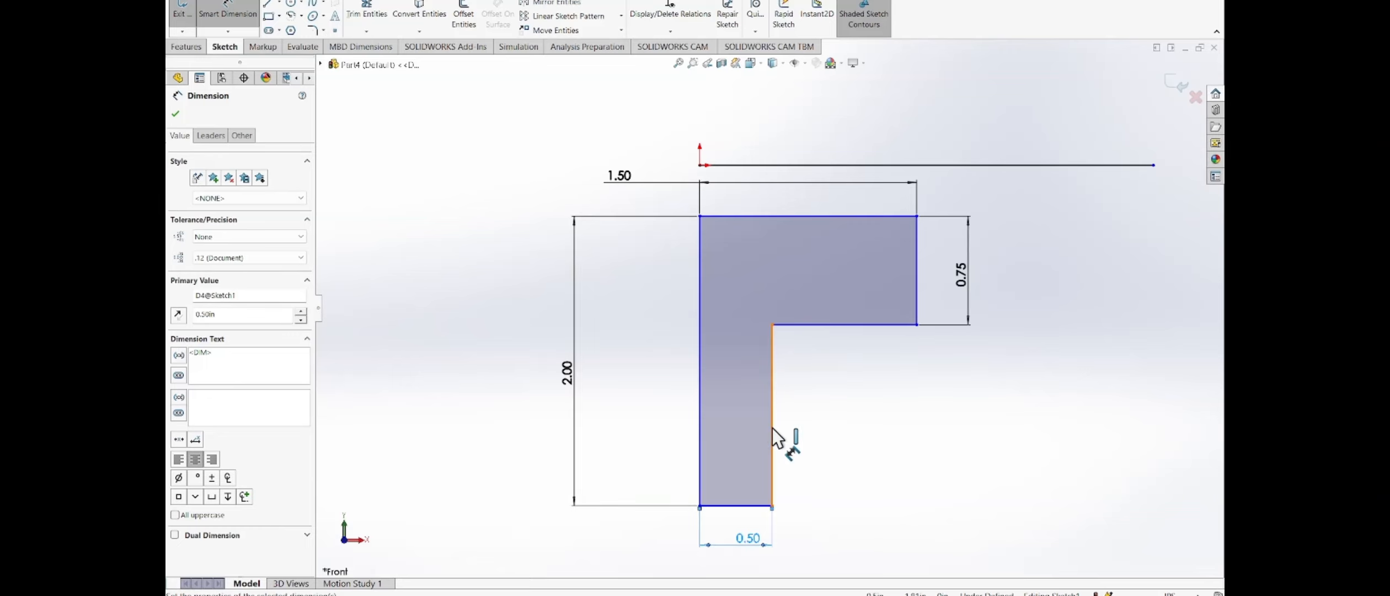
pyautogui.click(821, 427)
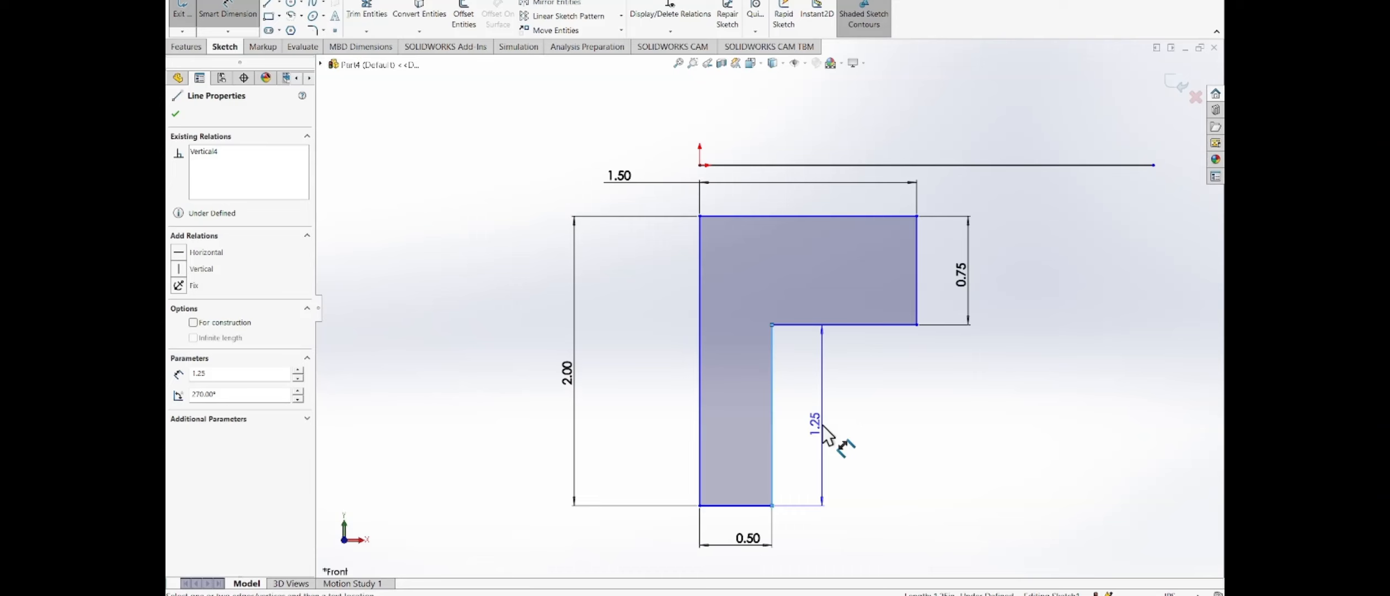
pyautogui.click(822, 425)
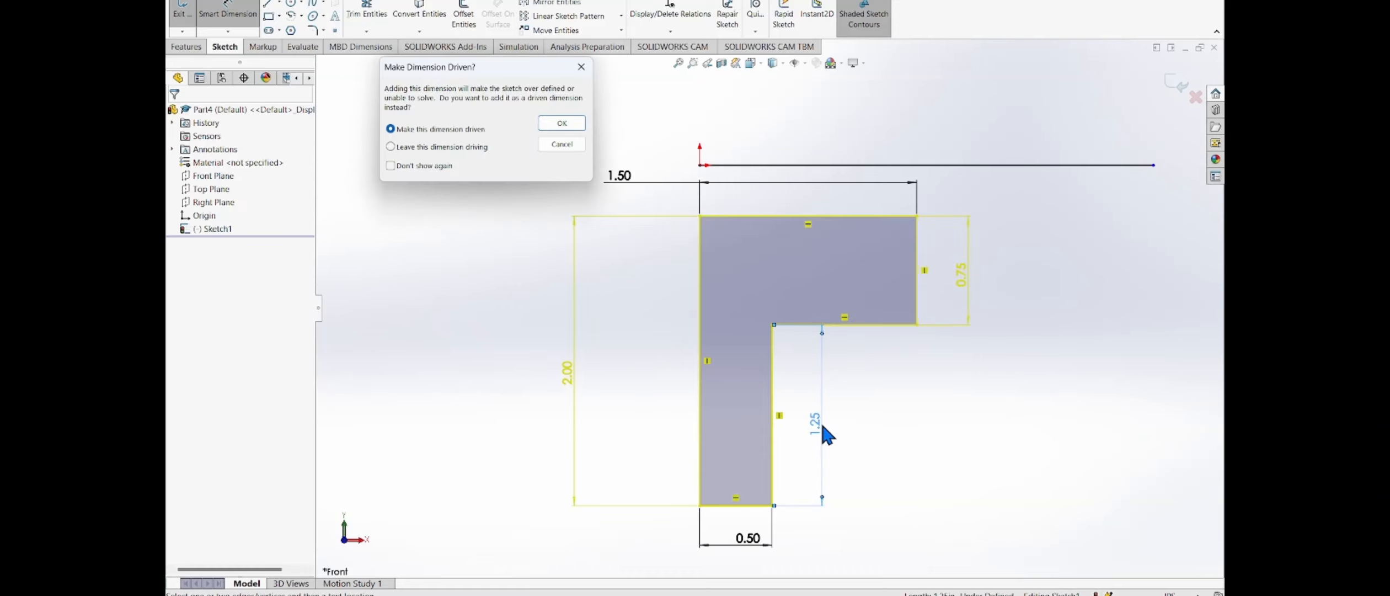
pyautogui.click(568, 148)
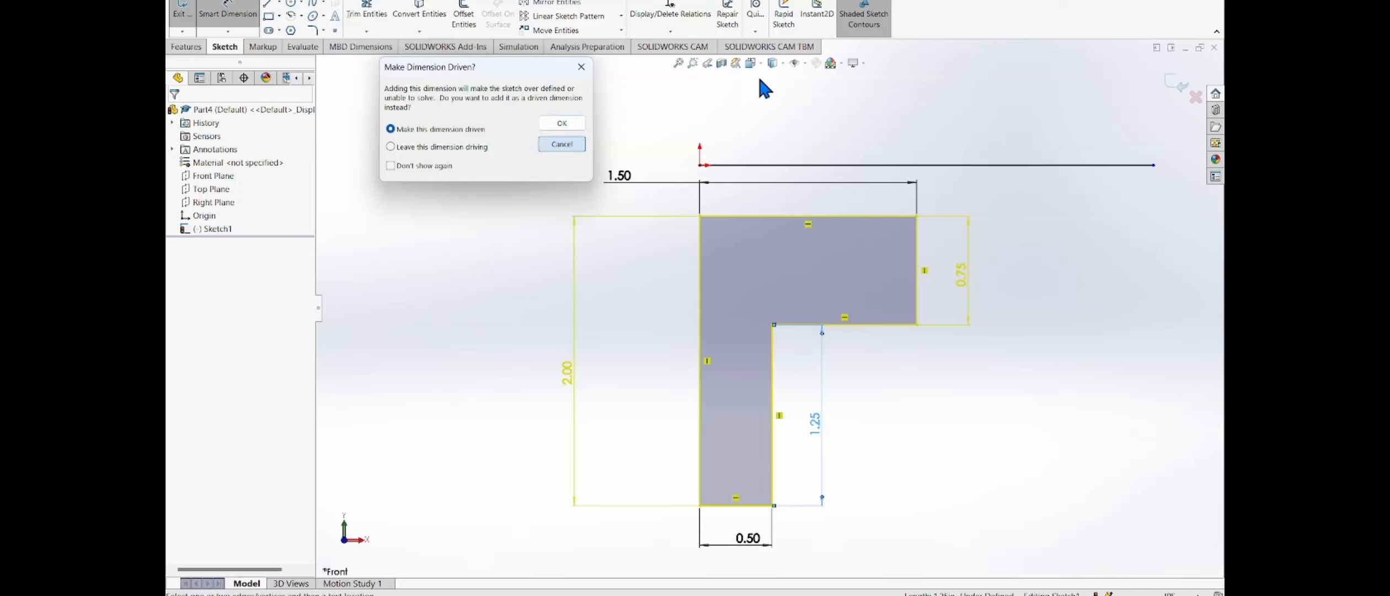
pyautogui.click(753, 34)
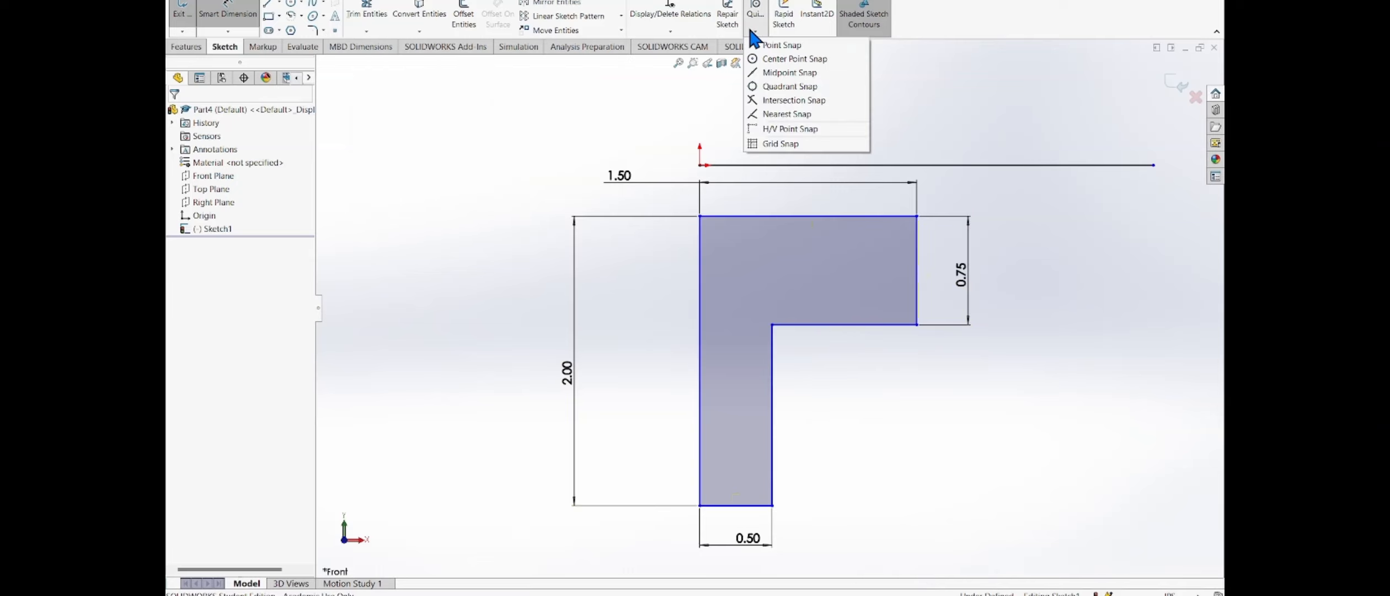
pyautogui.click(450, 157)
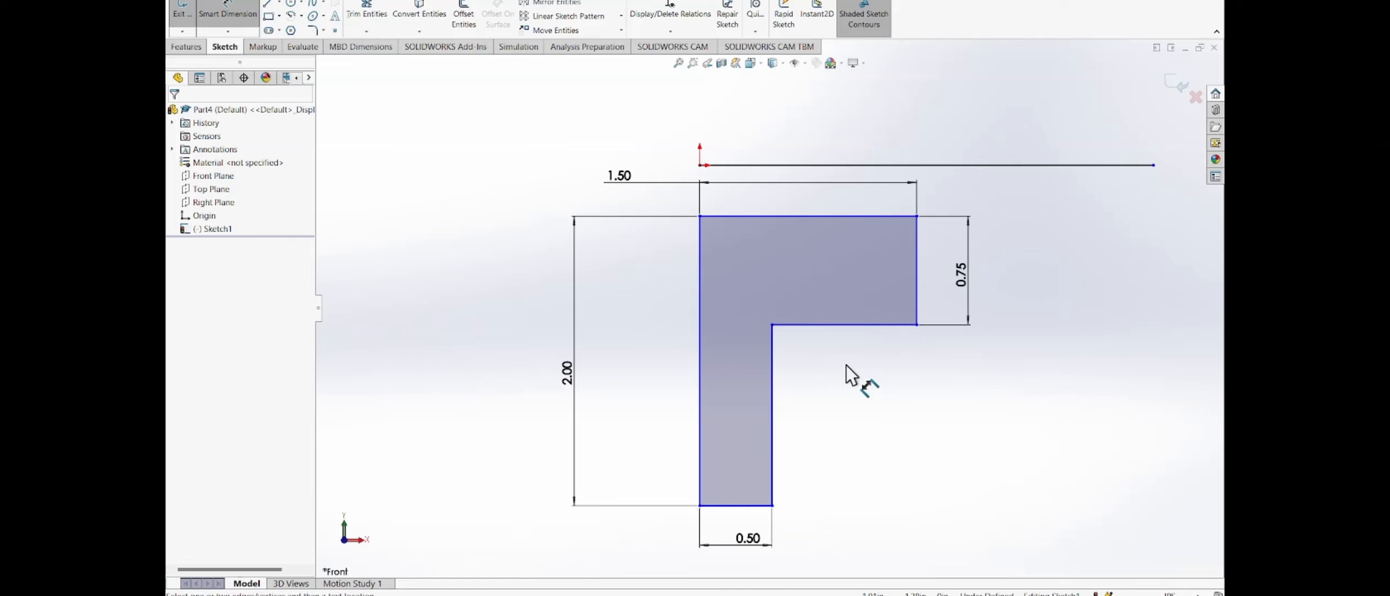
# Add a driven dimension to the L profile's inner horizontal edge and exit the sketch
pyautogui.click(846, 326)
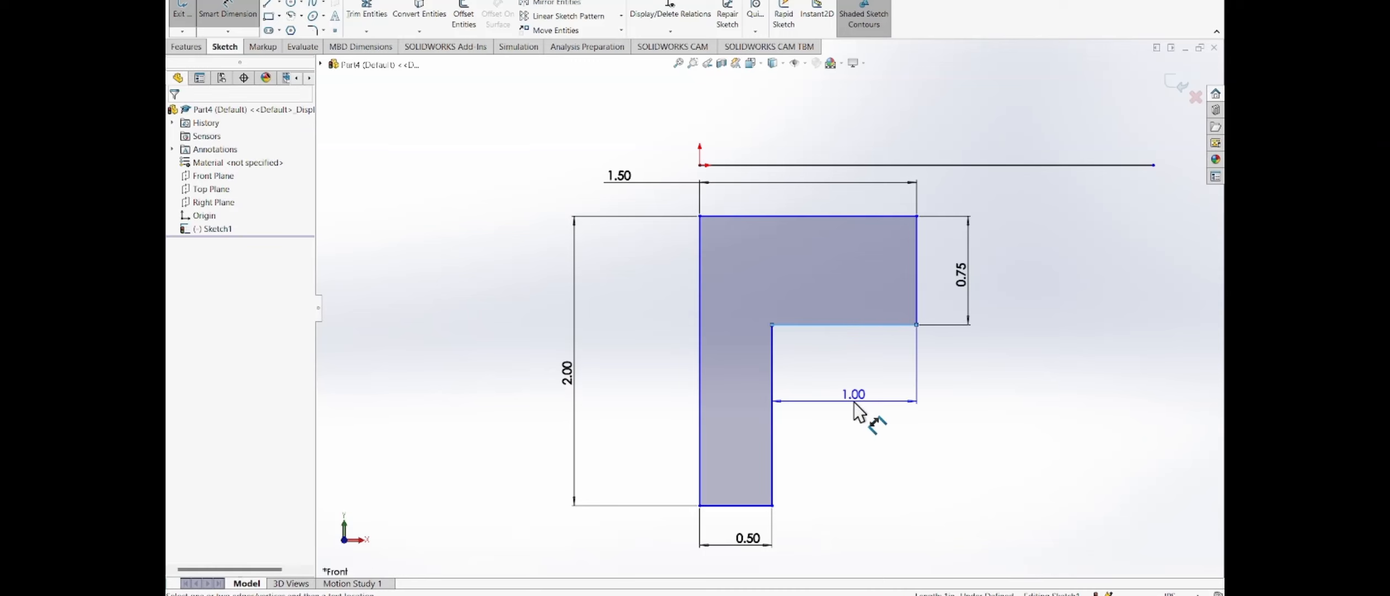
pyautogui.click(853, 401)
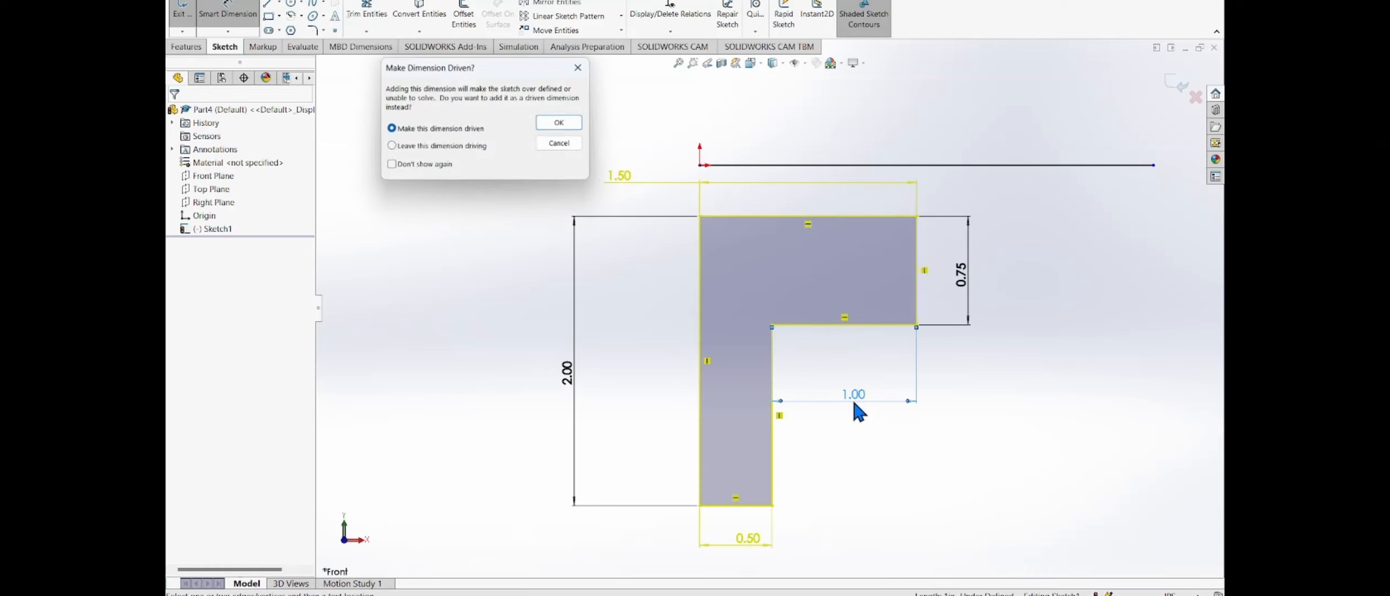
pyautogui.click(562, 124)
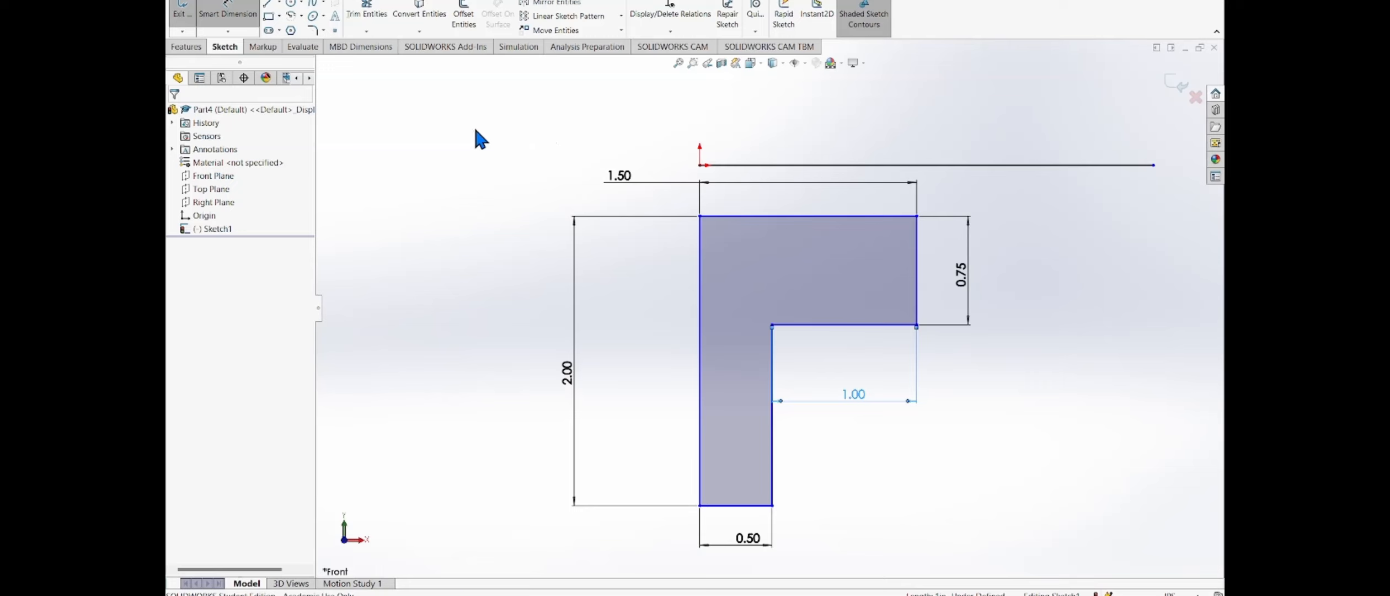
pyautogui.click(181, 8)
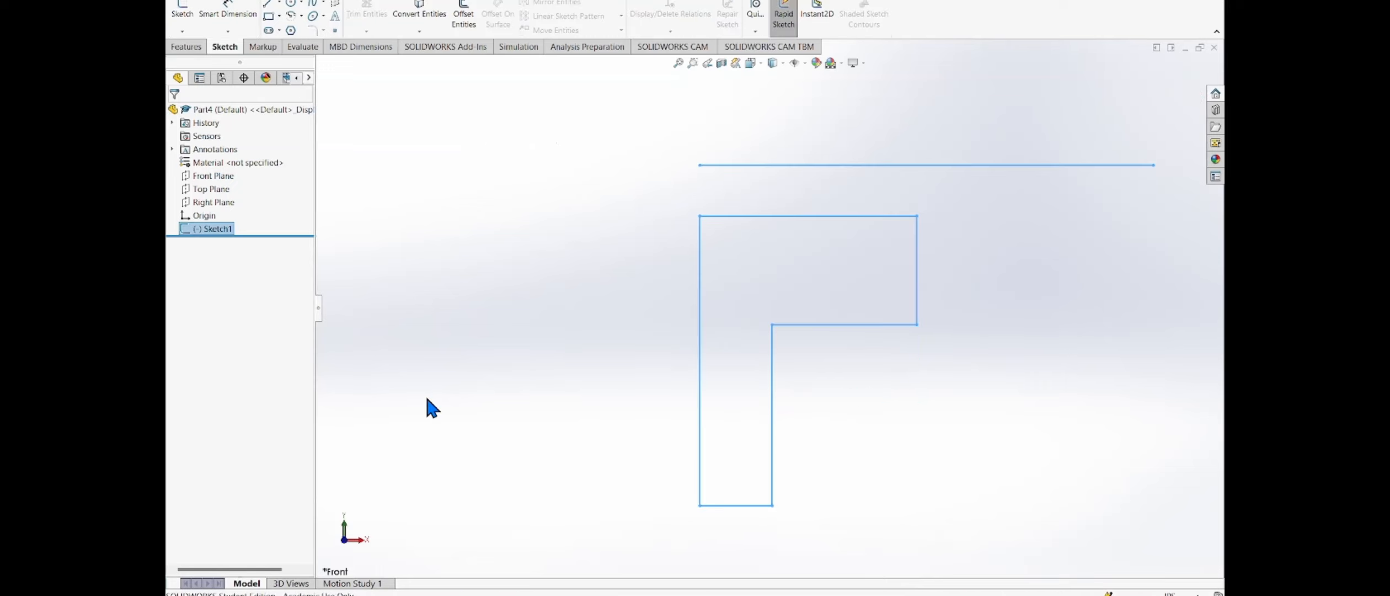
# Reopen Sketch1, delete the driven dimension under the L profile's inner horizontal edge, and exit the sketch
pyautogui.rightClick(229, 231)
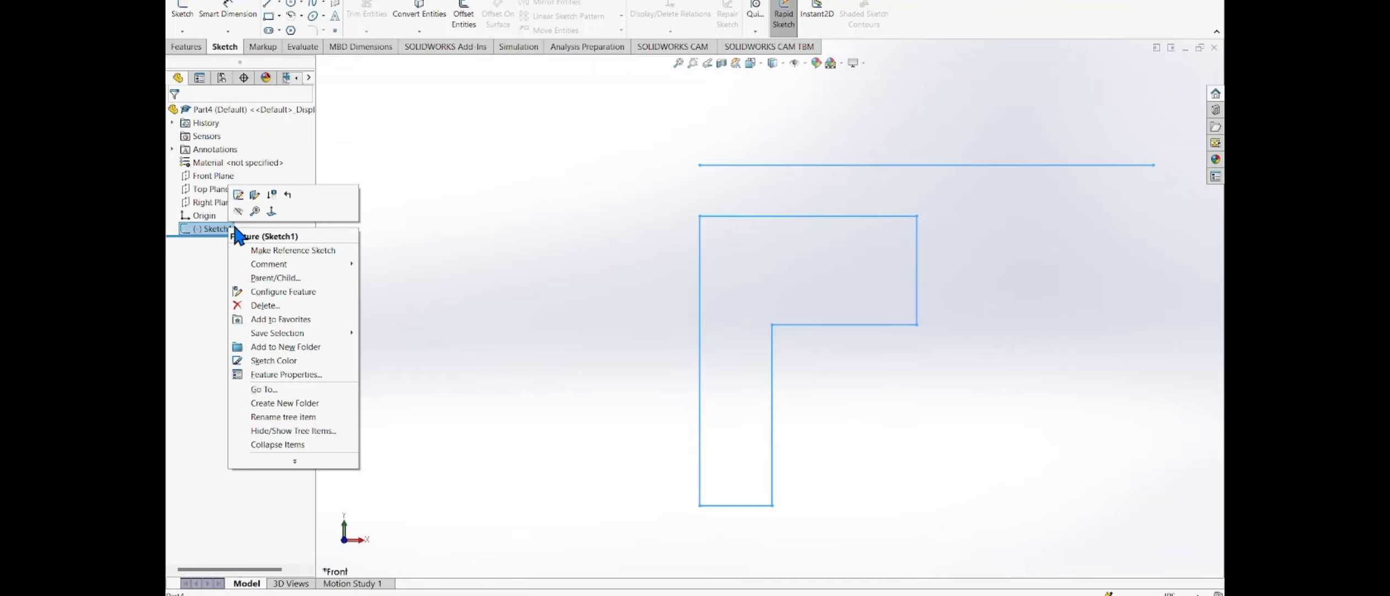
pyautogui.click(231, 193)
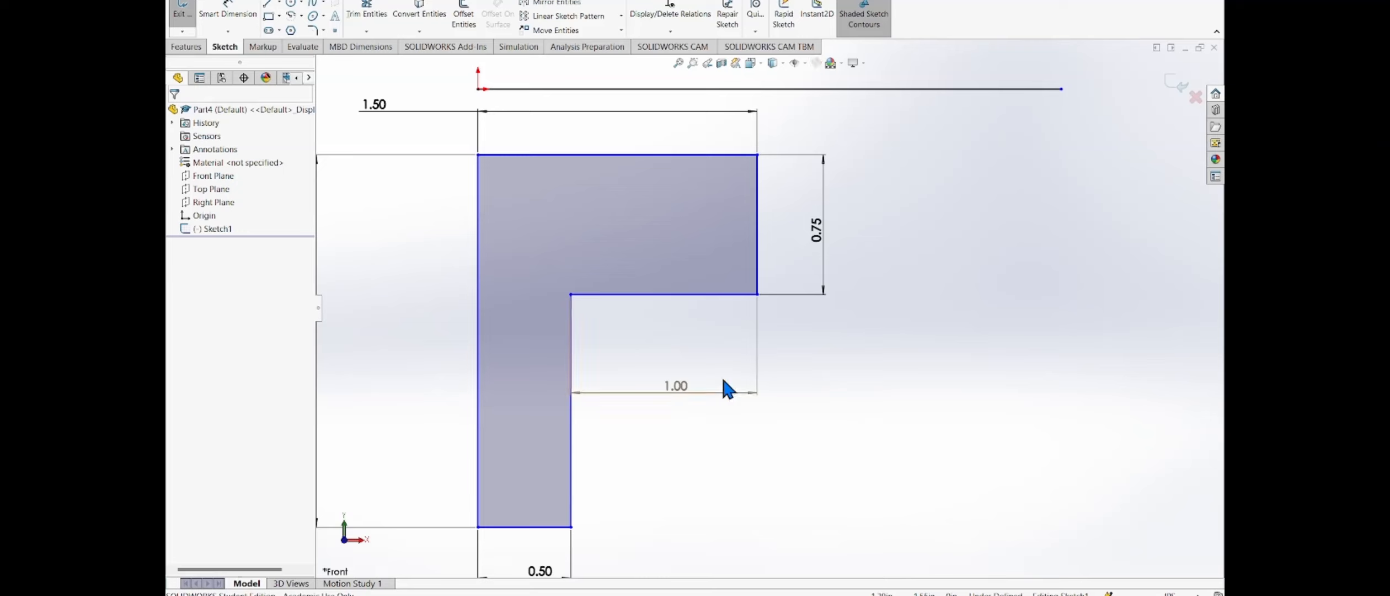
pyautogui.scroll(-2, 696, 394)
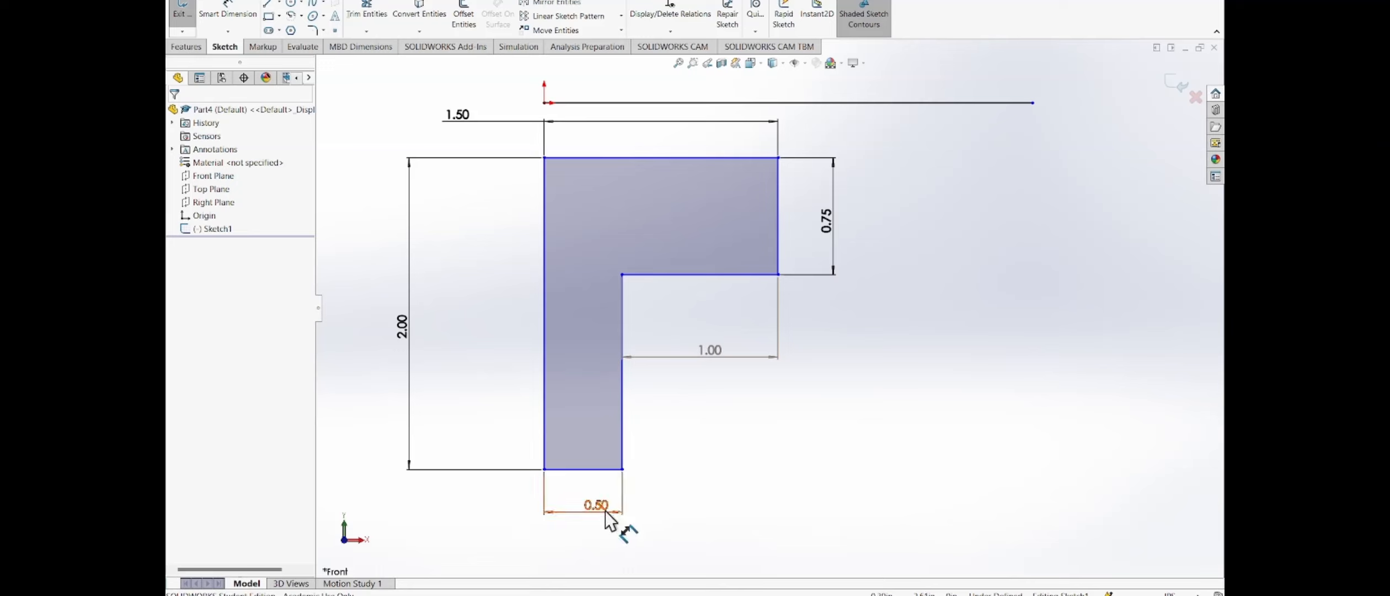
pyautogui.click(712, 352)
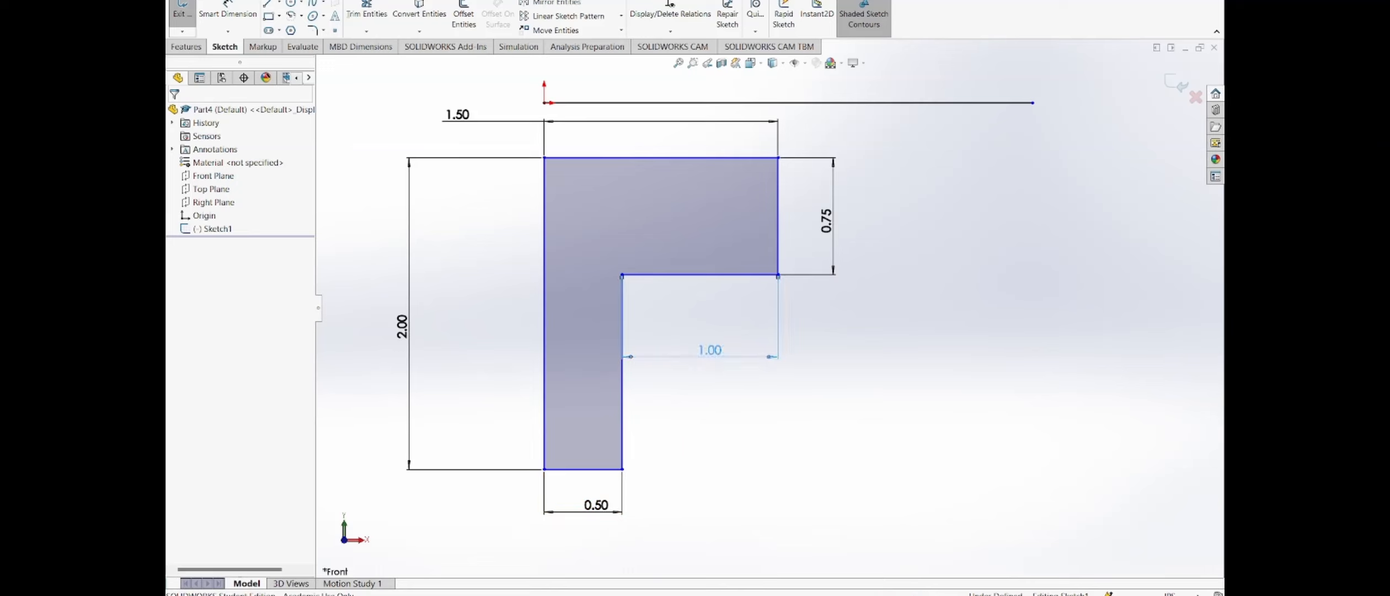
pyautogui.press('Delete')
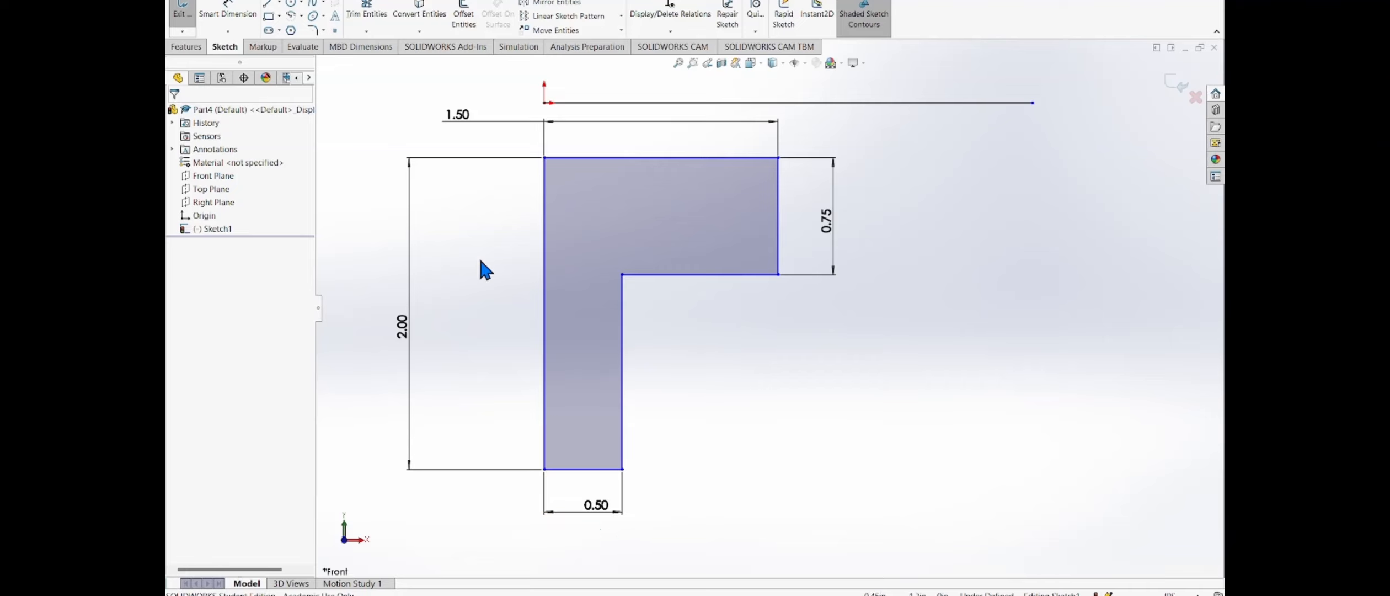
pyautogui.click(178, 12)
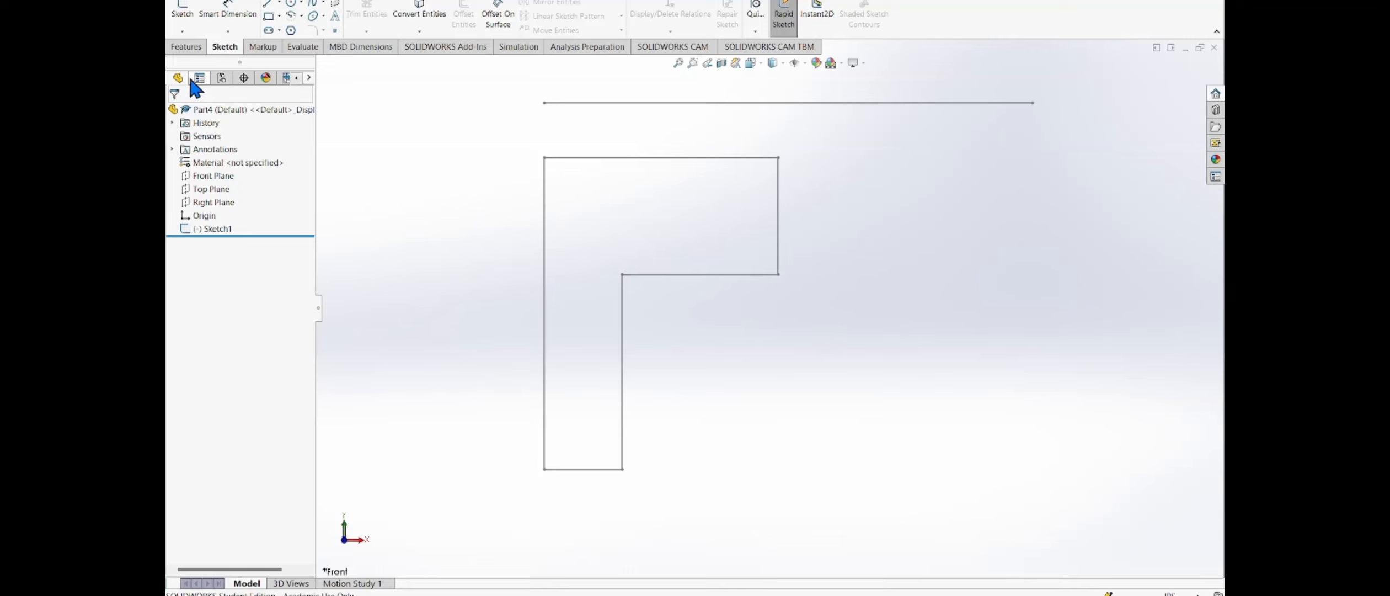
# Start a Revolved Boss/Base from the sketch, using the long horizontal line above the L profile as the axis of revolution
pyautogui.click(188, 48)
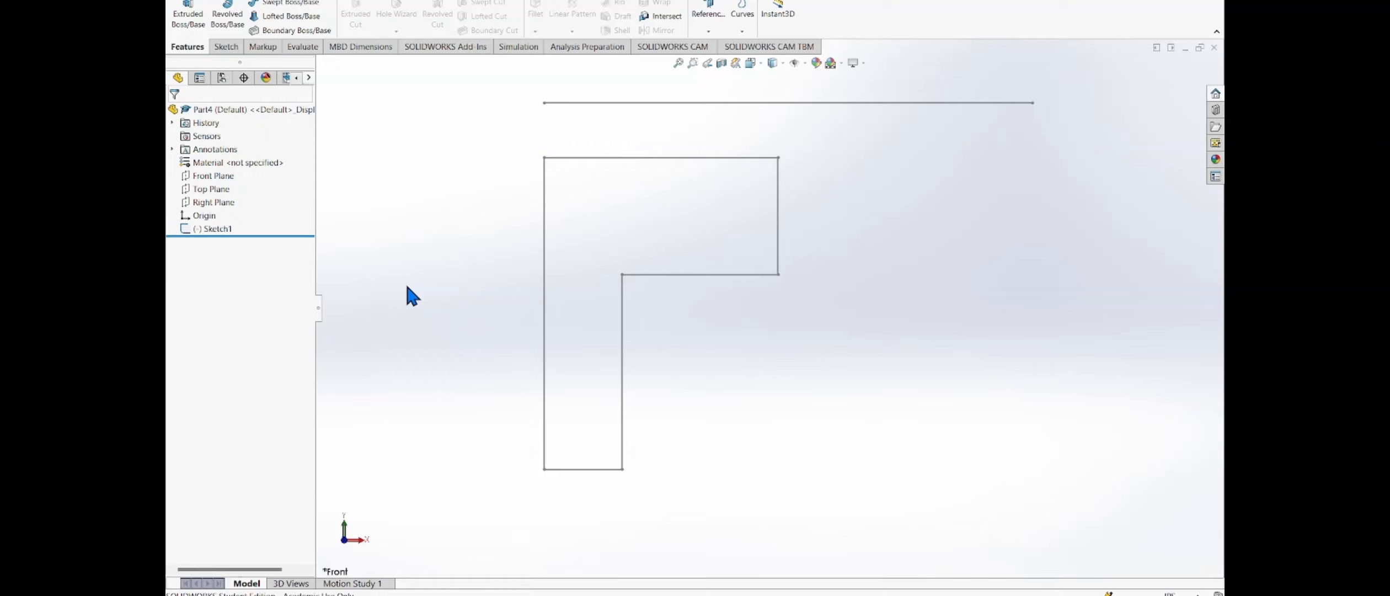
pyautogui.scroll(1, 475, 286)
pyautogui.moveTo(475, 287)
pyautogui.mouseDown(button='middle')
pyautogui.moveTo(430, 312)
pyautogui.moveTo(419, 367)
pyautogui.mouseUp(button='middle')
pyautogui.scroll(4, 418, 367)
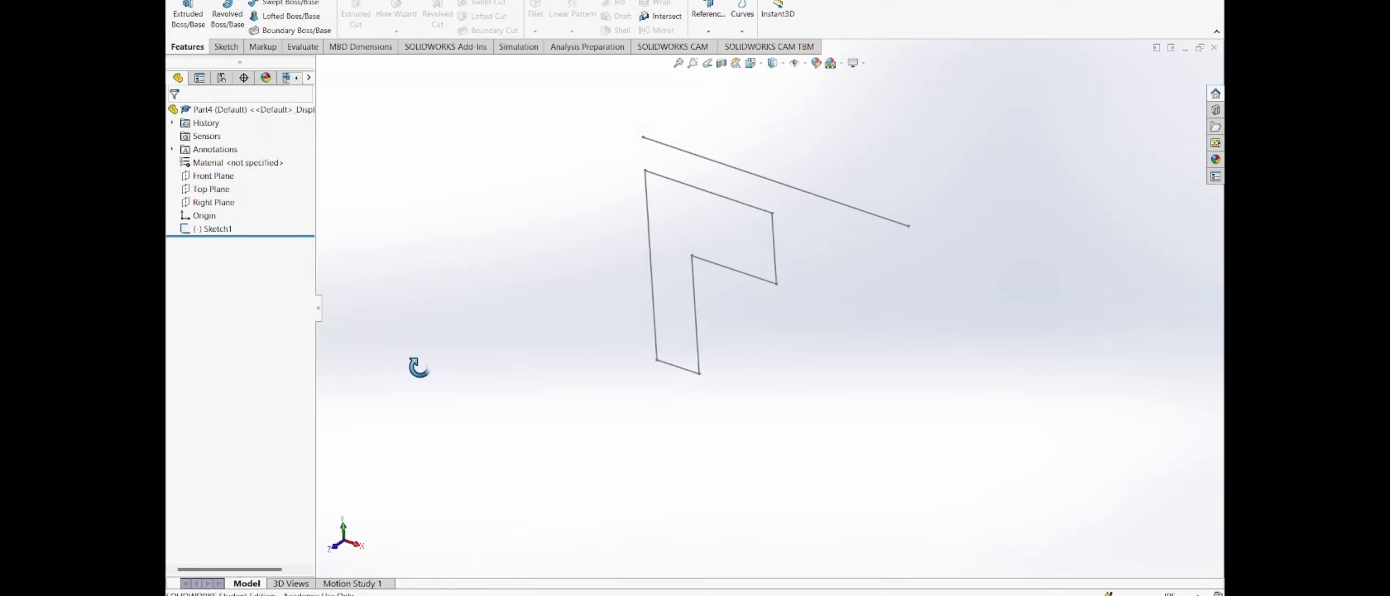
pyautogui.scroll(-2, 823, 212)
pyautogui.scroll(-2, 823, 212)
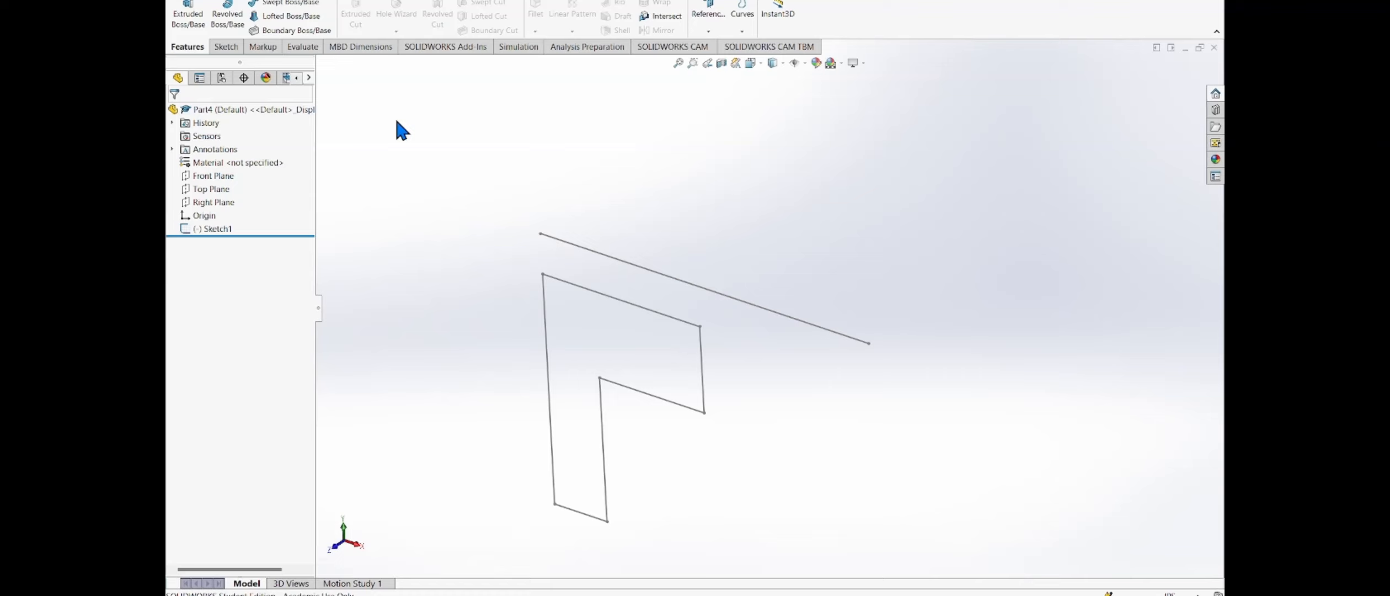
pyautogui.click(236, 18)
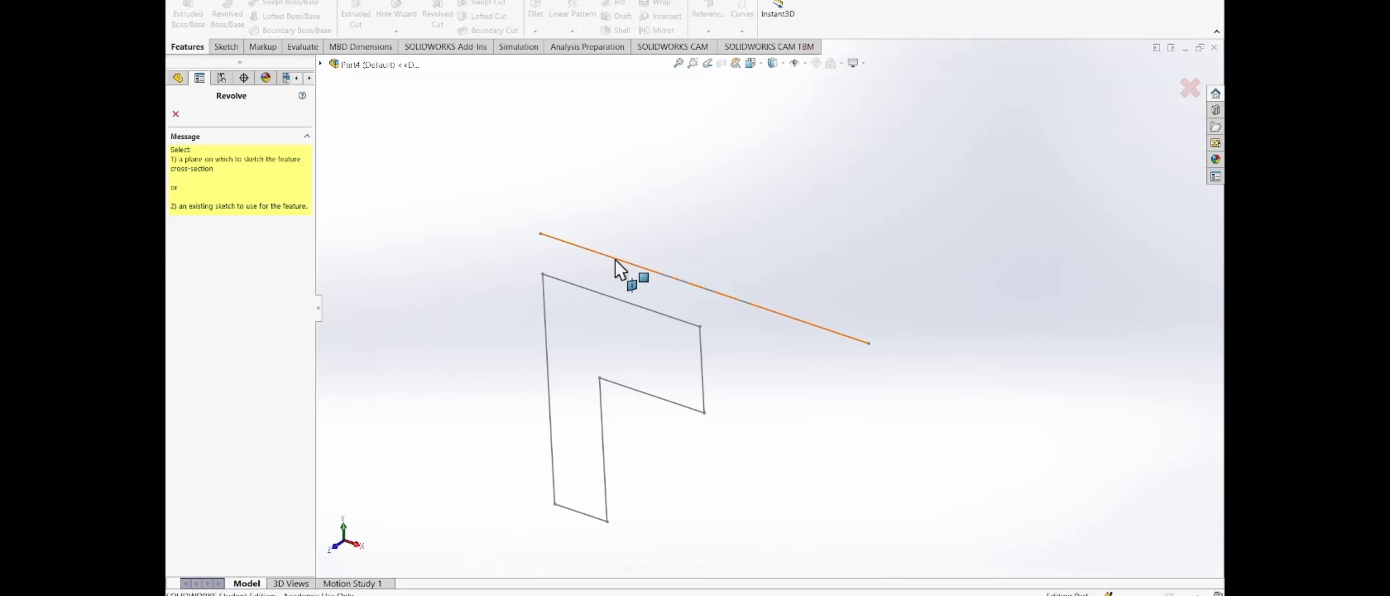
pyautogui.press('Escape')
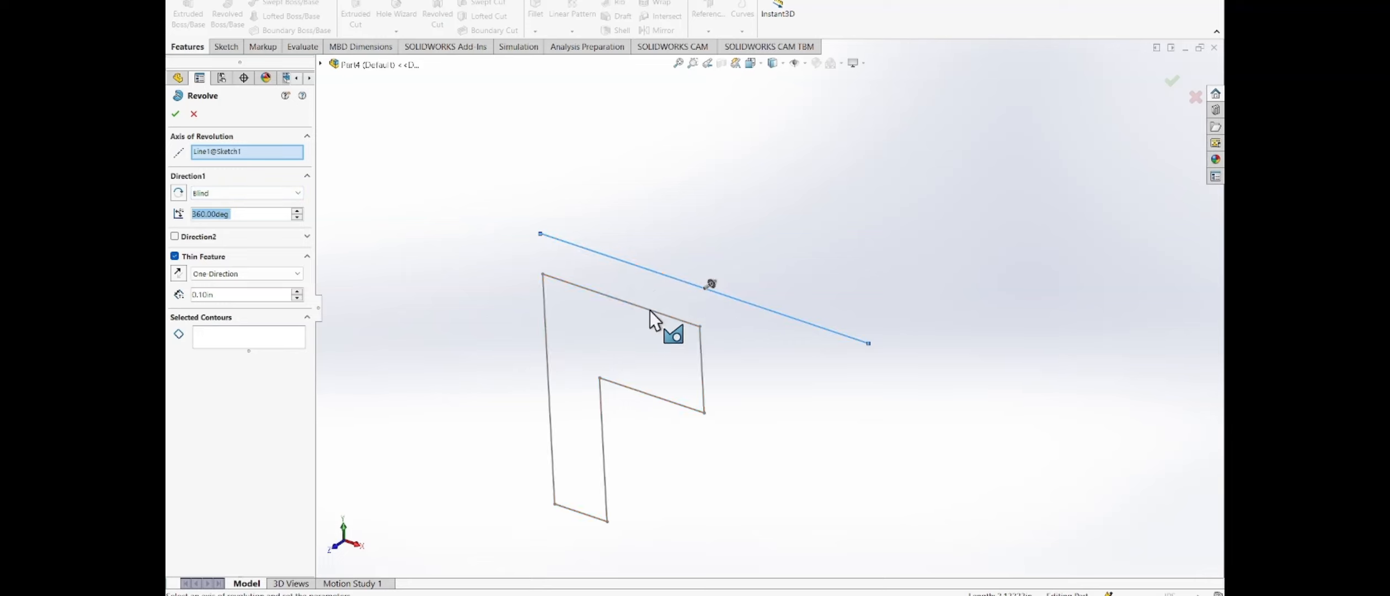
# Turn off Thin Feature and revolve the L-shaped region a full 360 degrees about the line
pyautogui.click(215, 341)
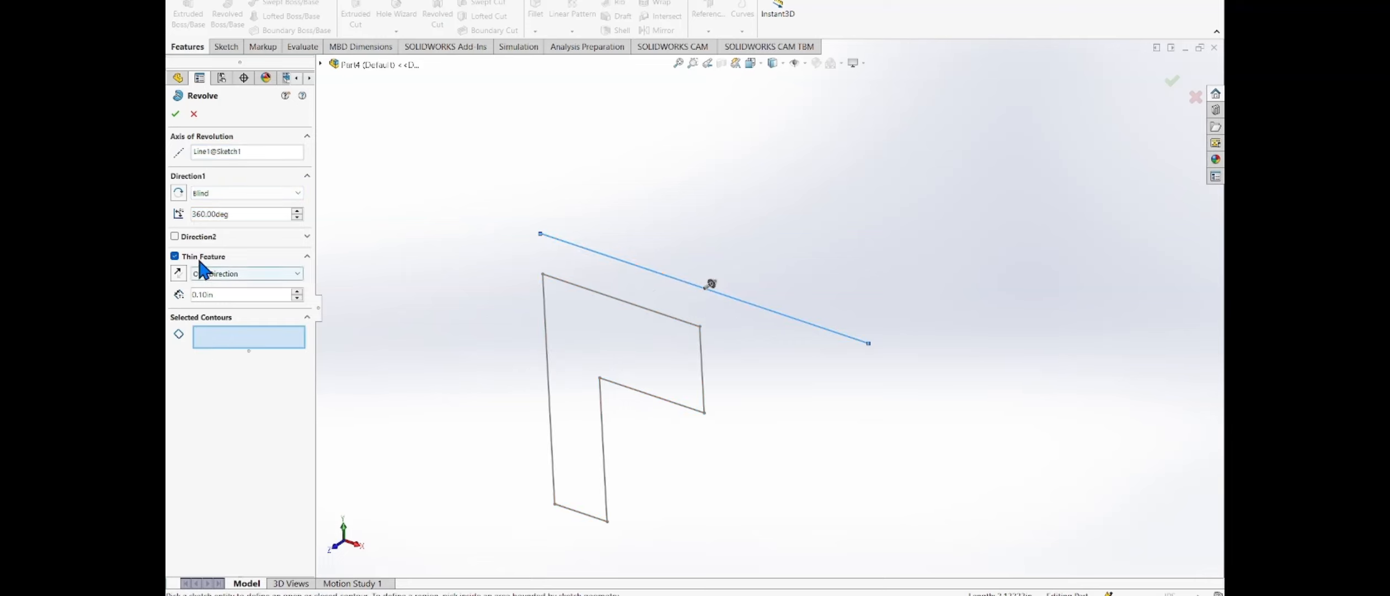
pyautogui.click(175, 257)
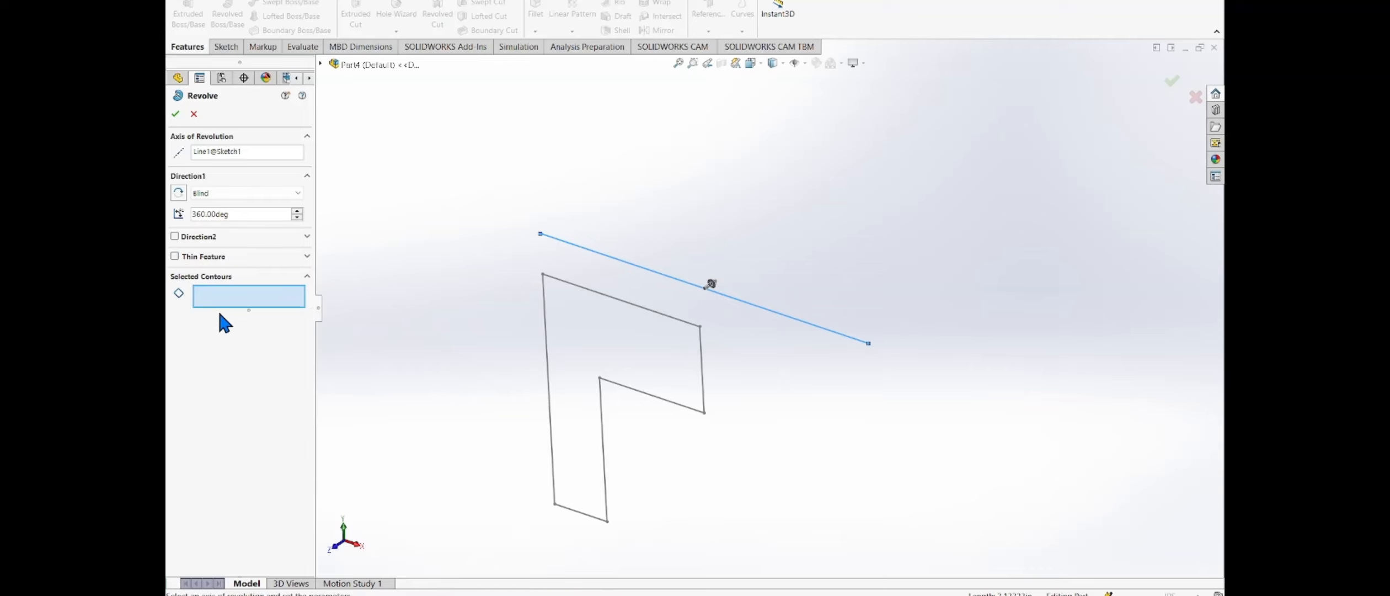
pyautogui.click(584, 336)
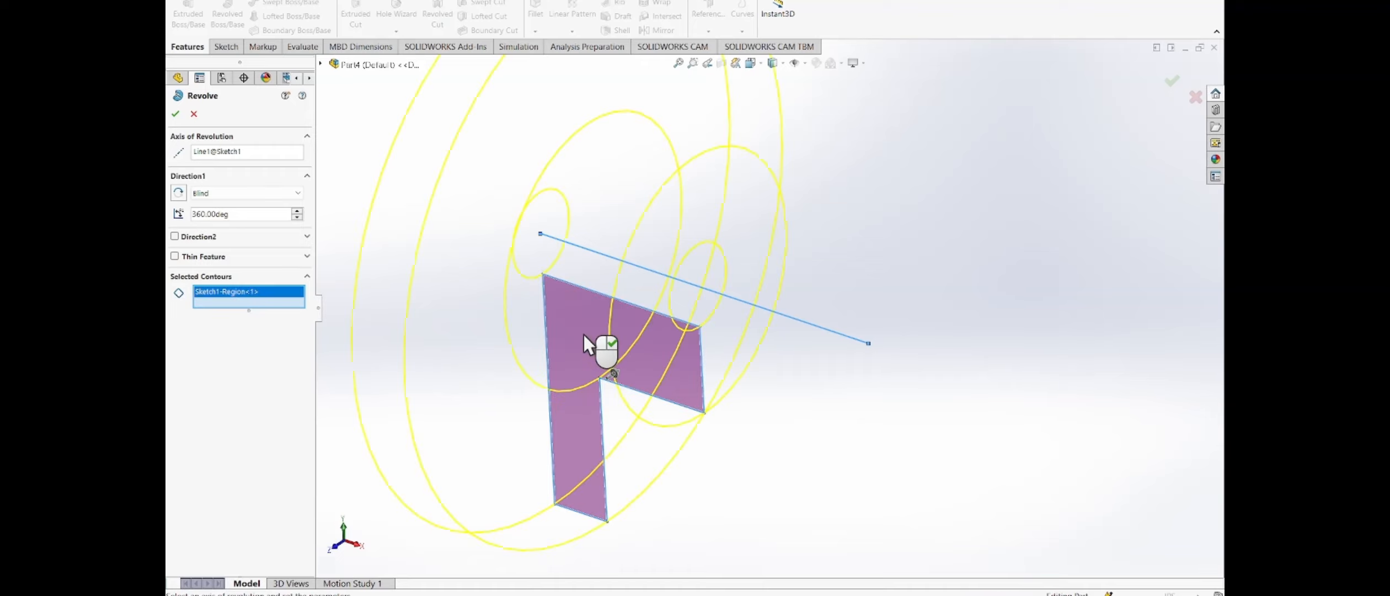
pyautogui.scroll(3, 583, 334)
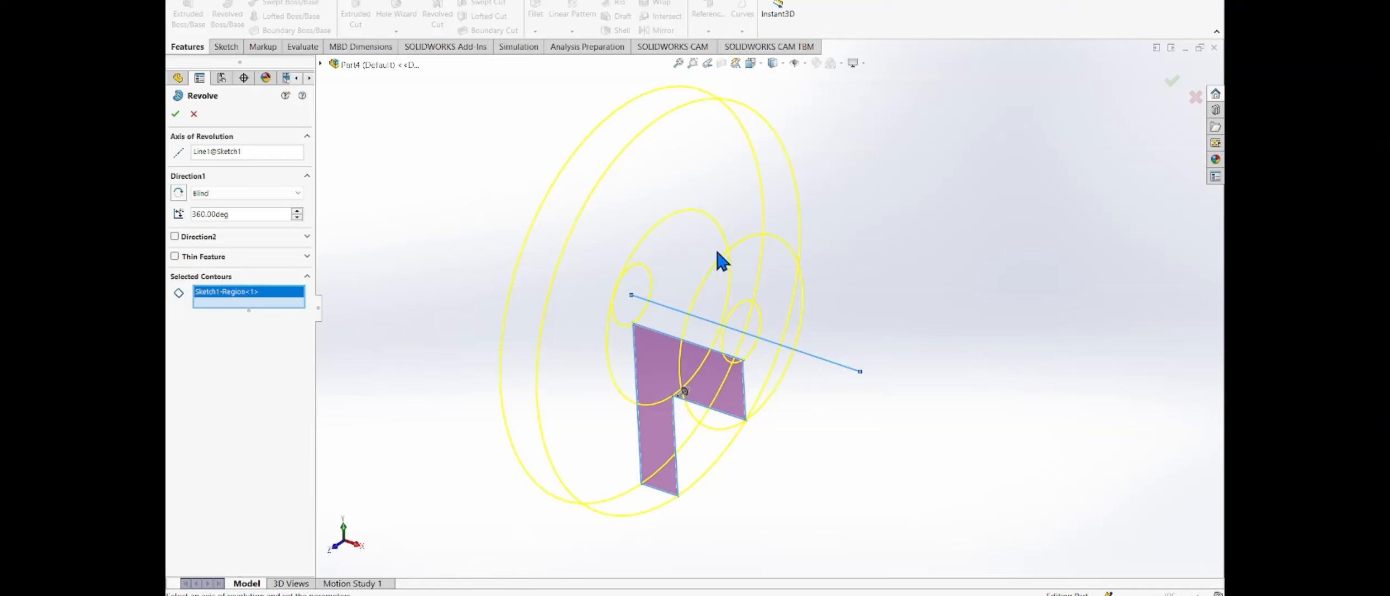
pyautogui.click(176, 114)
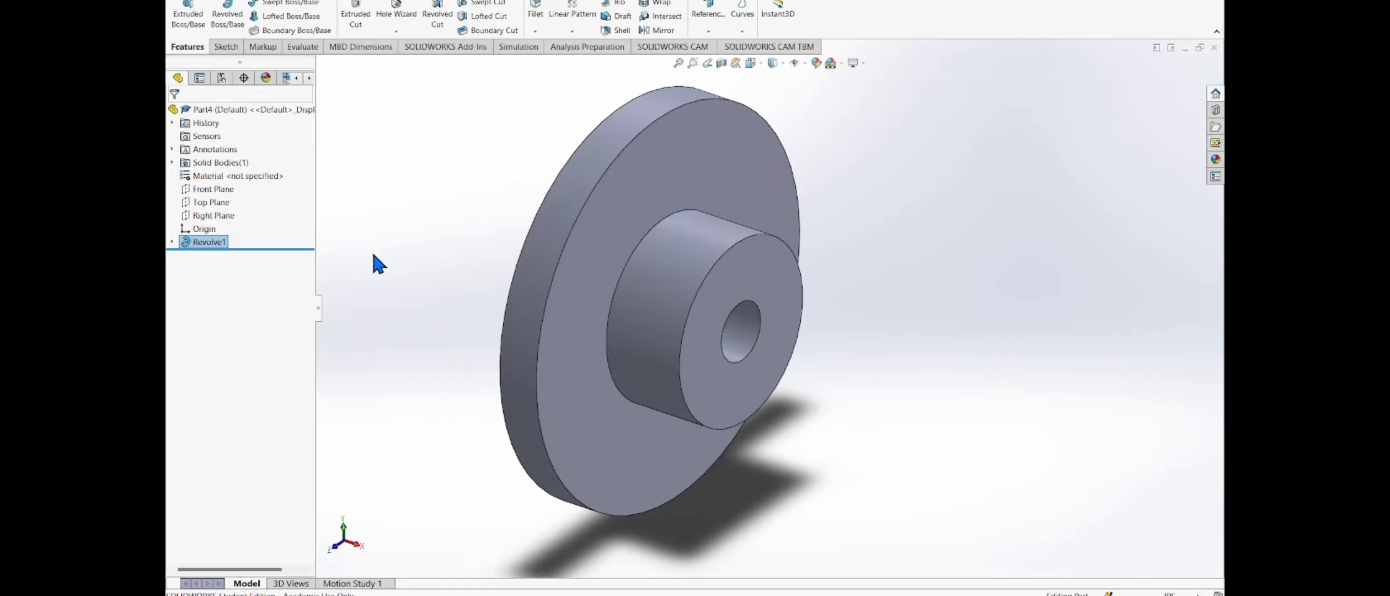
# Examine the revolved disc, hub and center hole from several angles, including the Right view
pyautogui.click(373, 255)
pyautogui.moveTo(436, 314); pyautogui.dragTo(384, 295, button='middle')
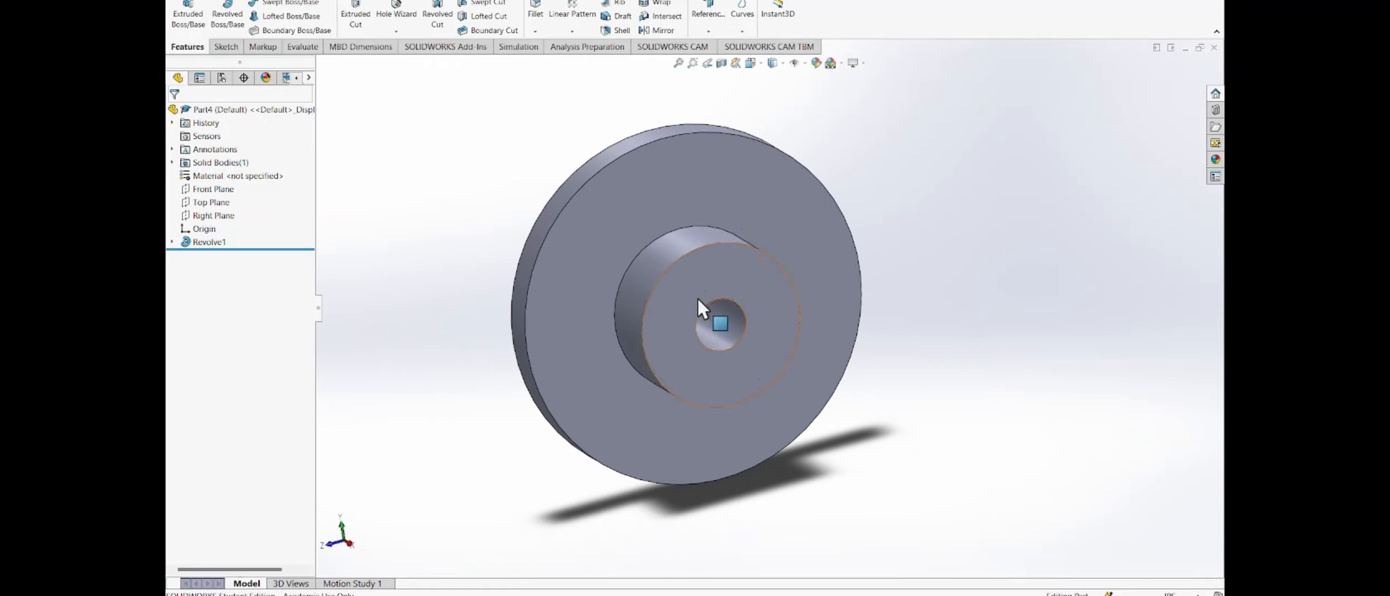
pyautogui.click(751, 65)
pyautogui.click(682, 416)
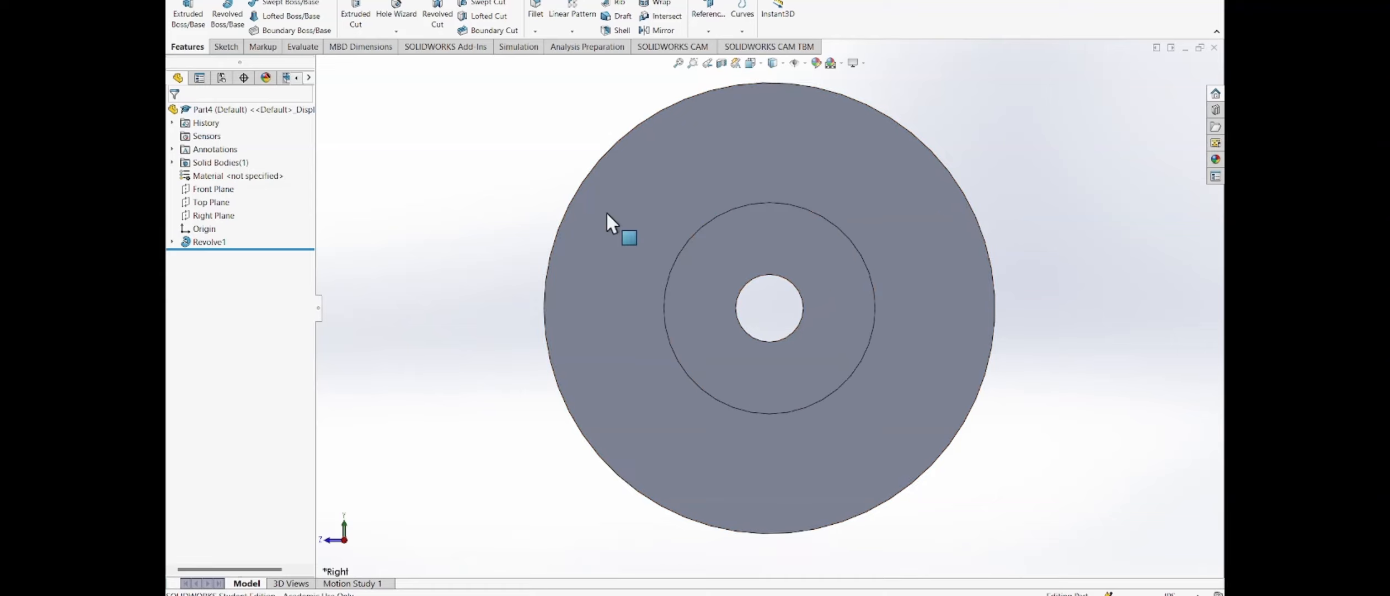
pyautogui.moveTo(413, 224); pyautogui.dragTo(454, 300, button='middle')
pyautogui.moveTo(705, 286); pyautogui.dragTo(820, 260, button='middle')
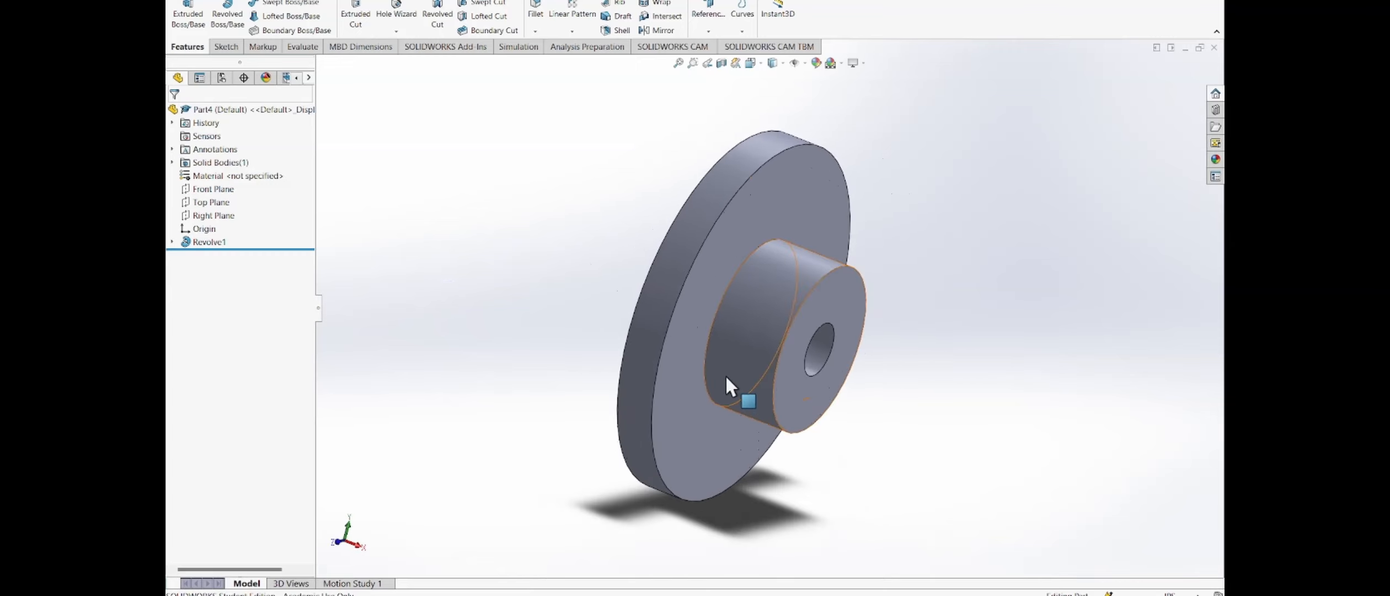
pyautogui.moveTo(726, 374); pyautogui.dragTo(795, 294, button='middle')
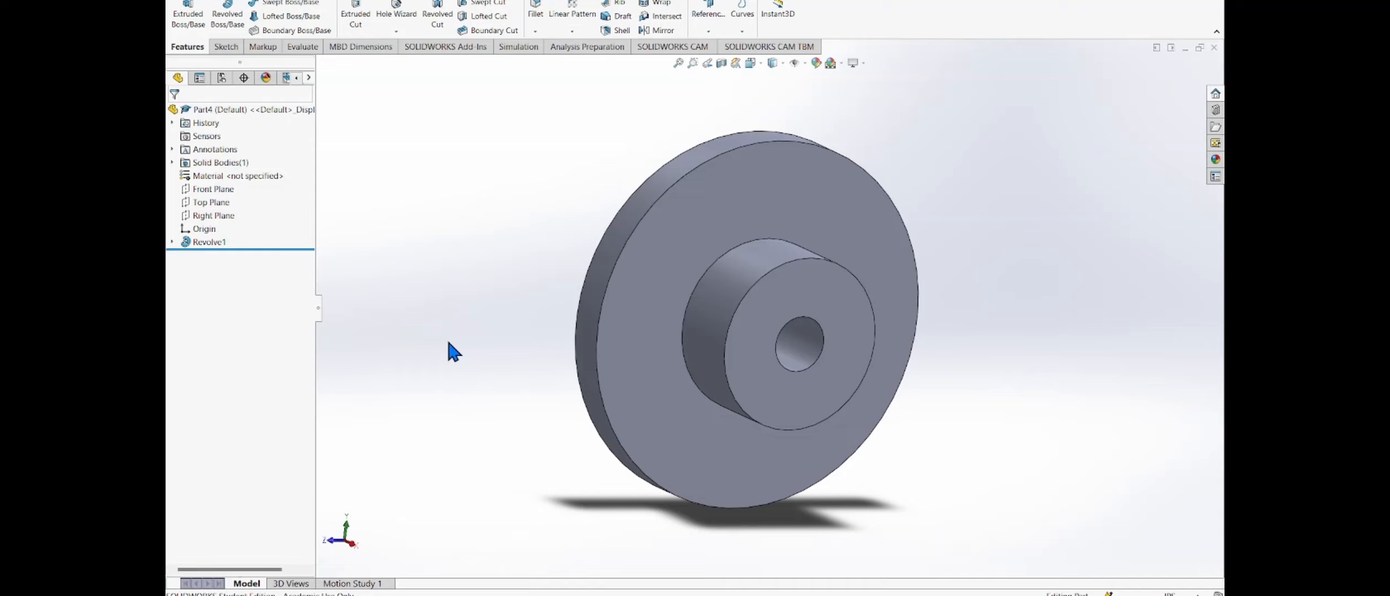
pyautogui.moveTo(448, 342); pyautogui.dragTo(528, 365, button='middle')
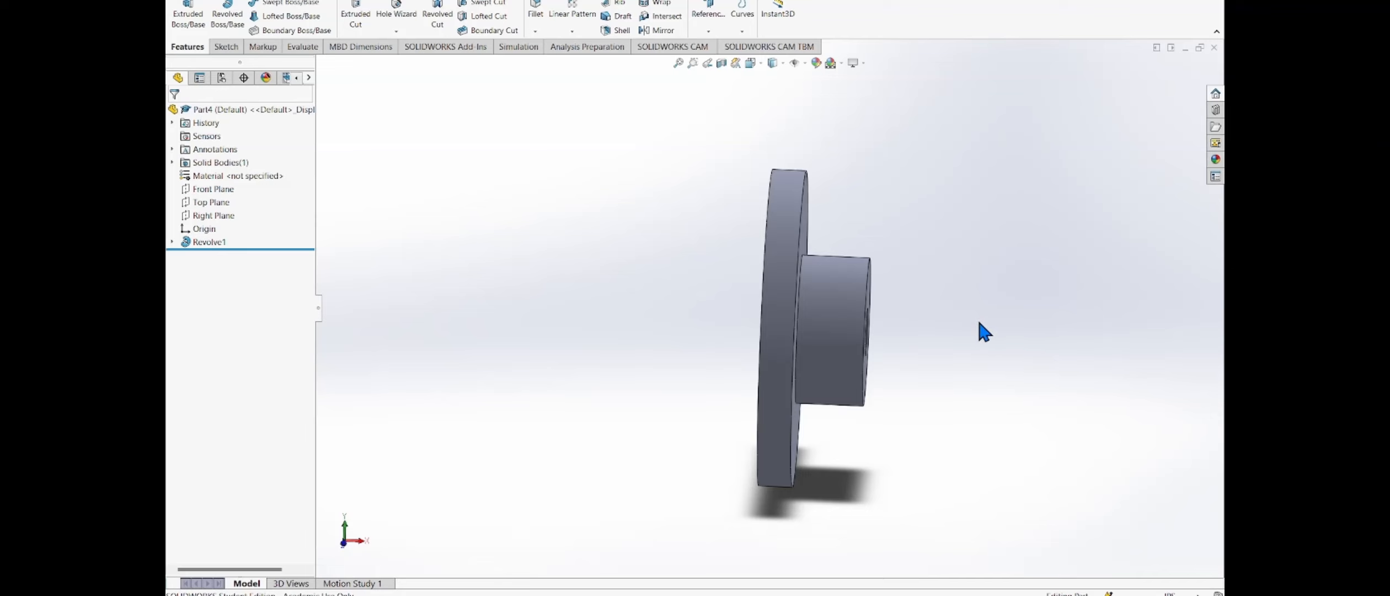
# Start a new sketch on the Front Plane and set the display style to Hidden Lines Removed
pyautogui.click(225, 46)
pyautogui.click(183, 14)
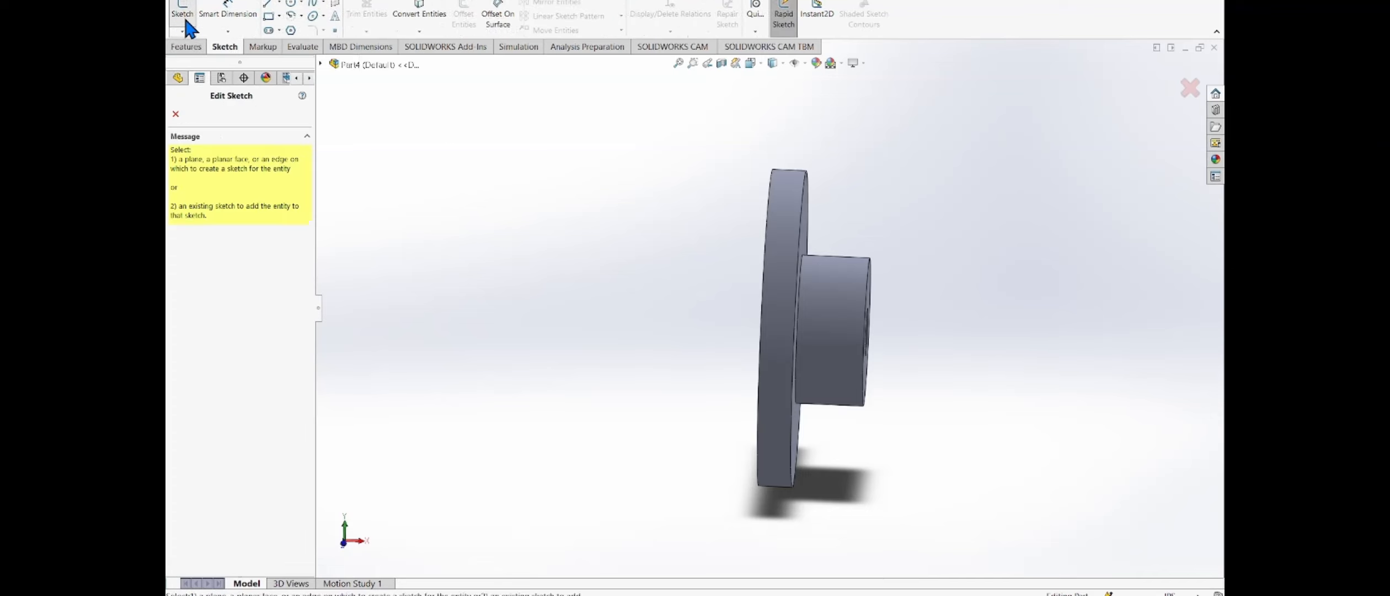
pyautogui.click(320, 64)
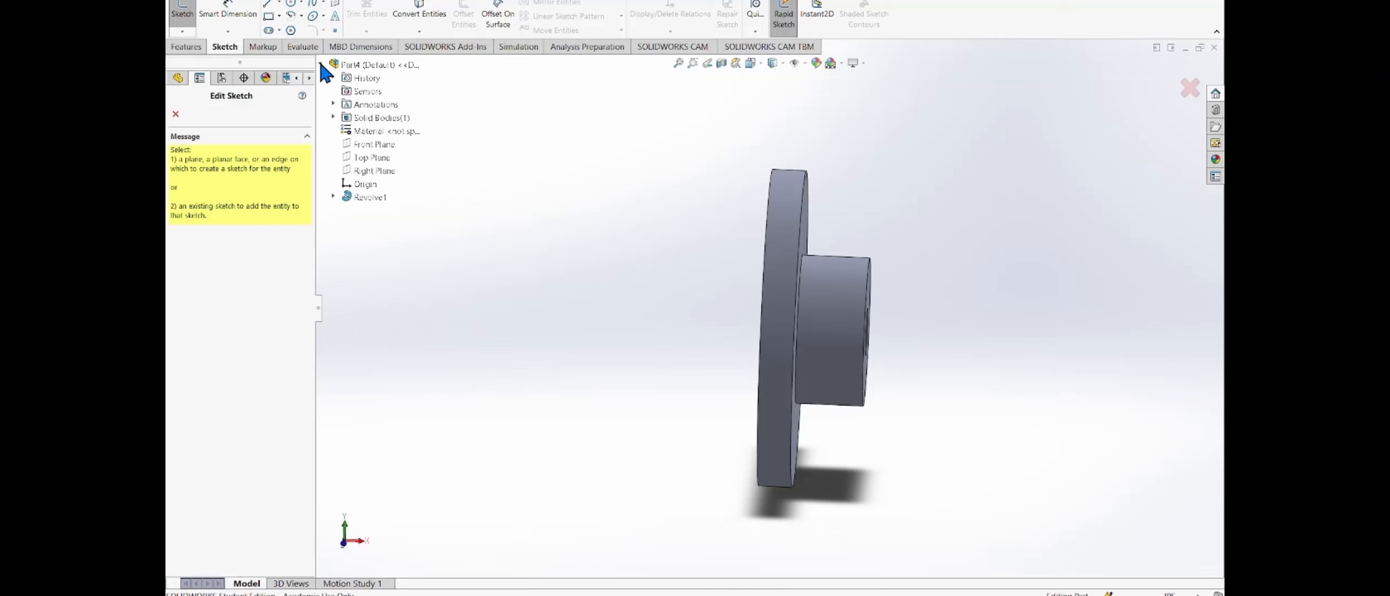
pyautogui.click(369, 148)
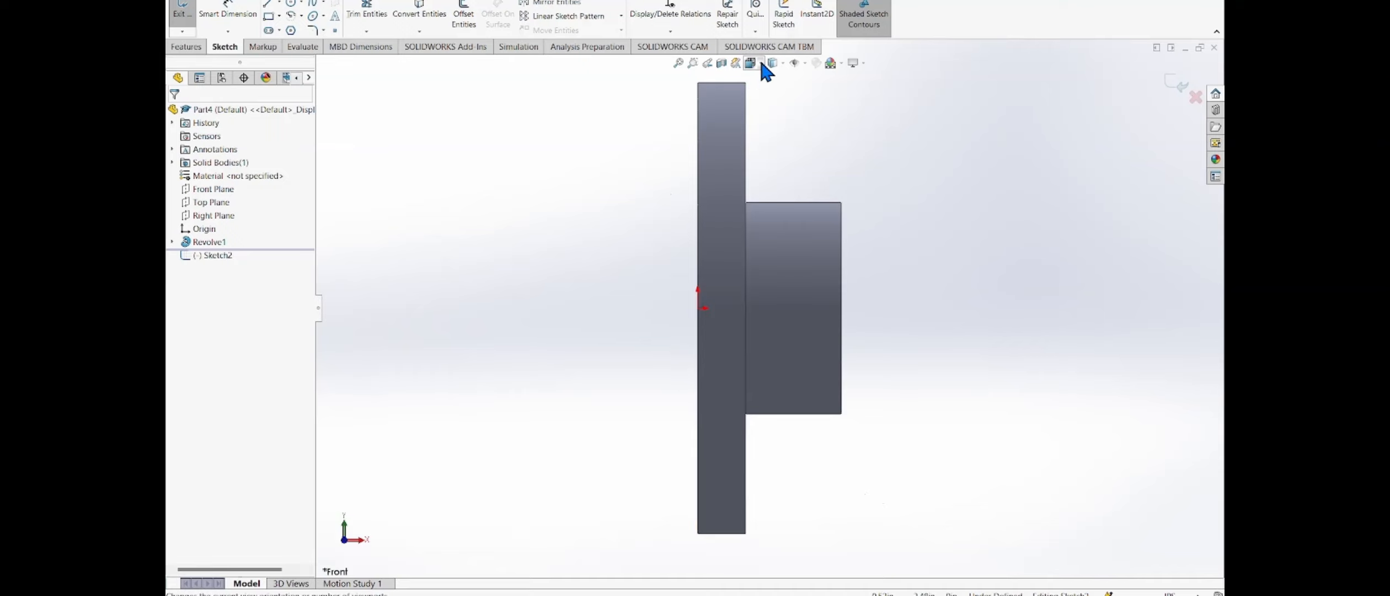
pyautogui.click(783, 63)
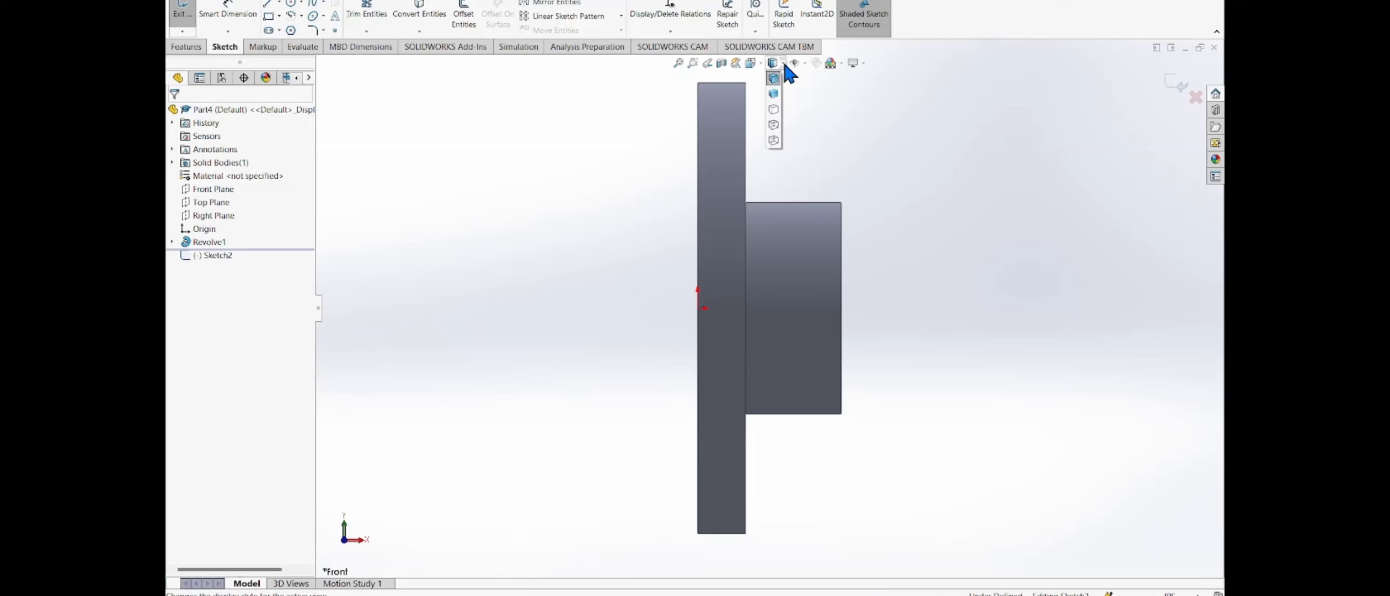
pyautogui.click(773, 110)
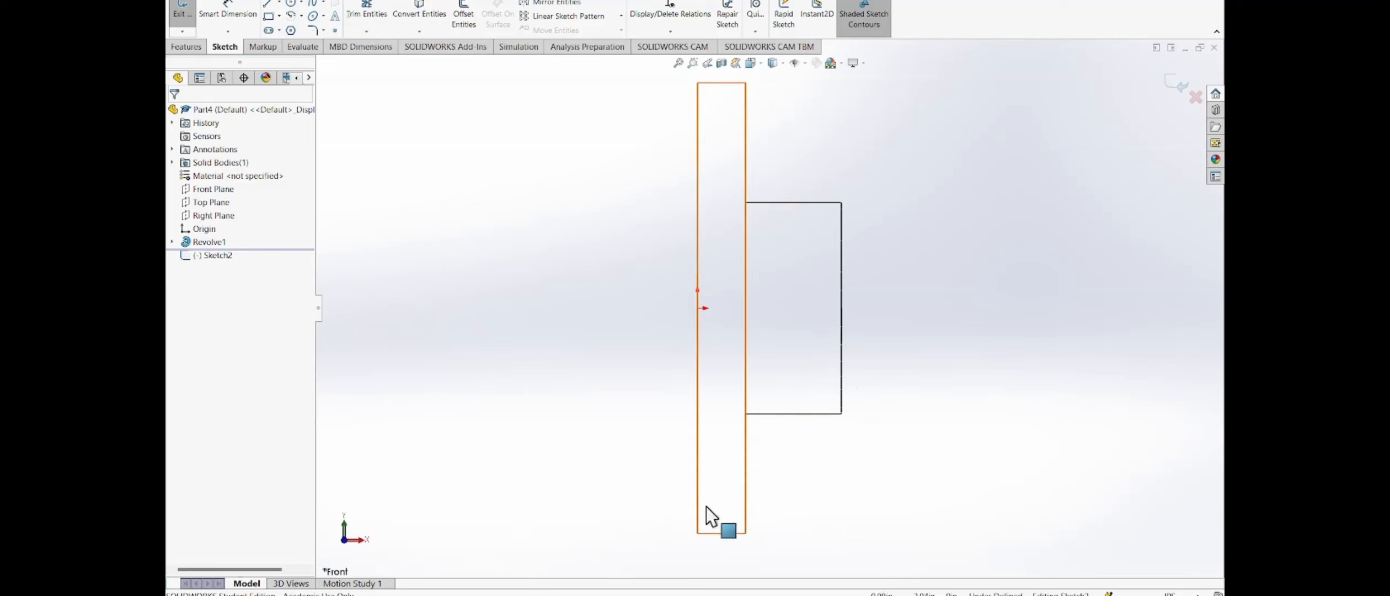
# Sketch a horizontal line about 0.51 in long just below the disc's lower edge, spanning the disc's thickness
pyautogui.scroll(-6, 722, 544)
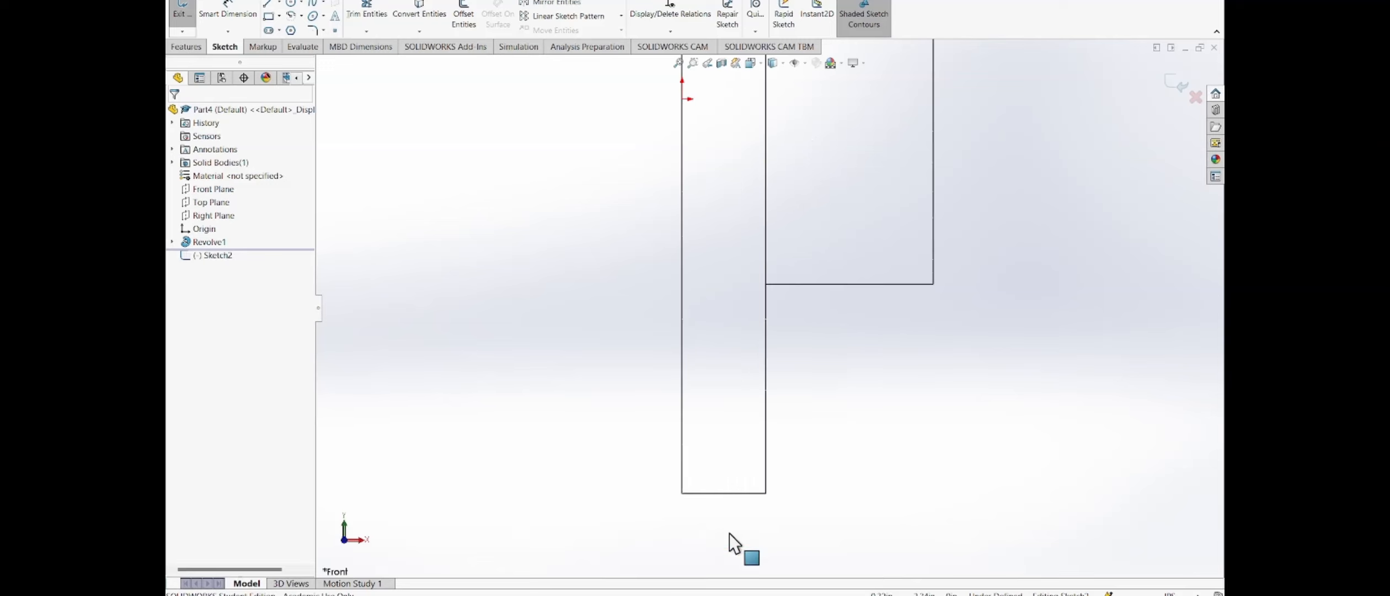
pyautogui.scroll(-3, 717, 414)
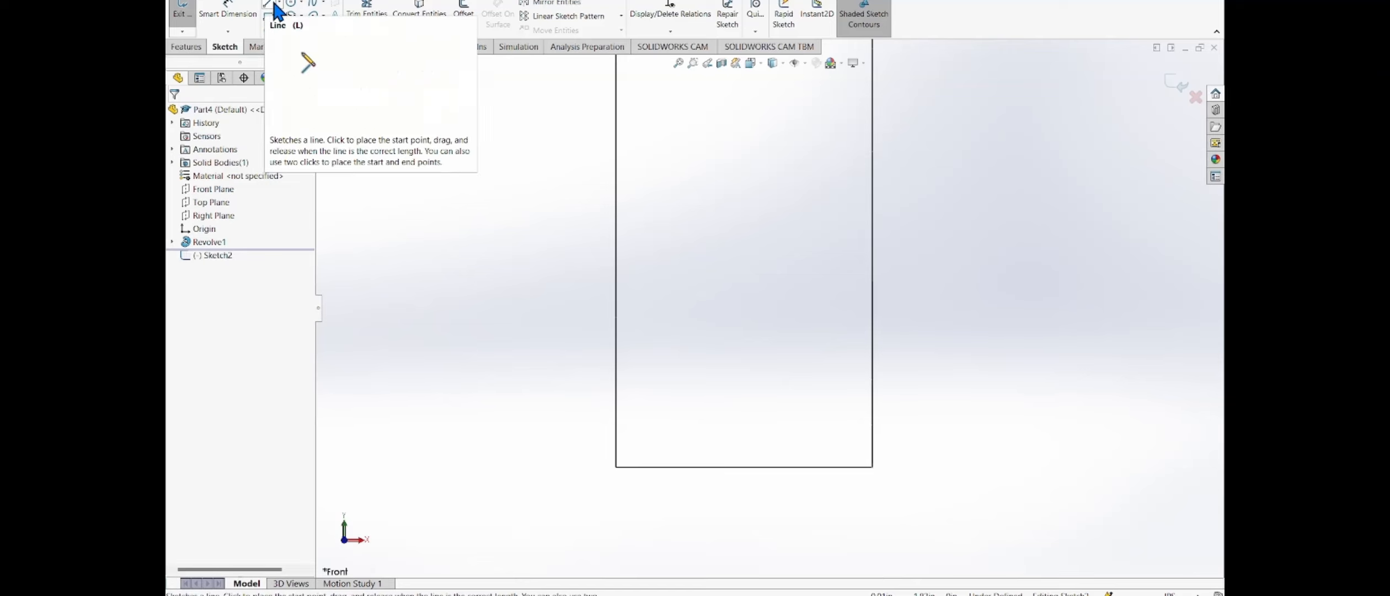
pyautogui.press('l')
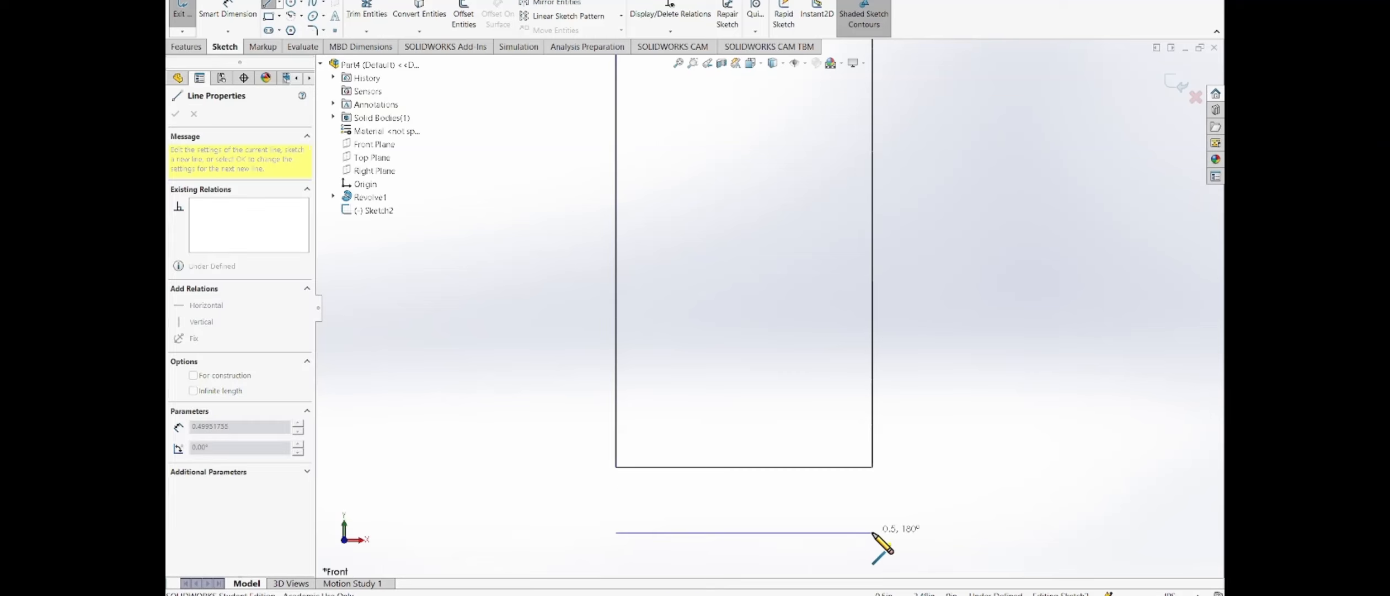
pyautogui.click(875, 532)
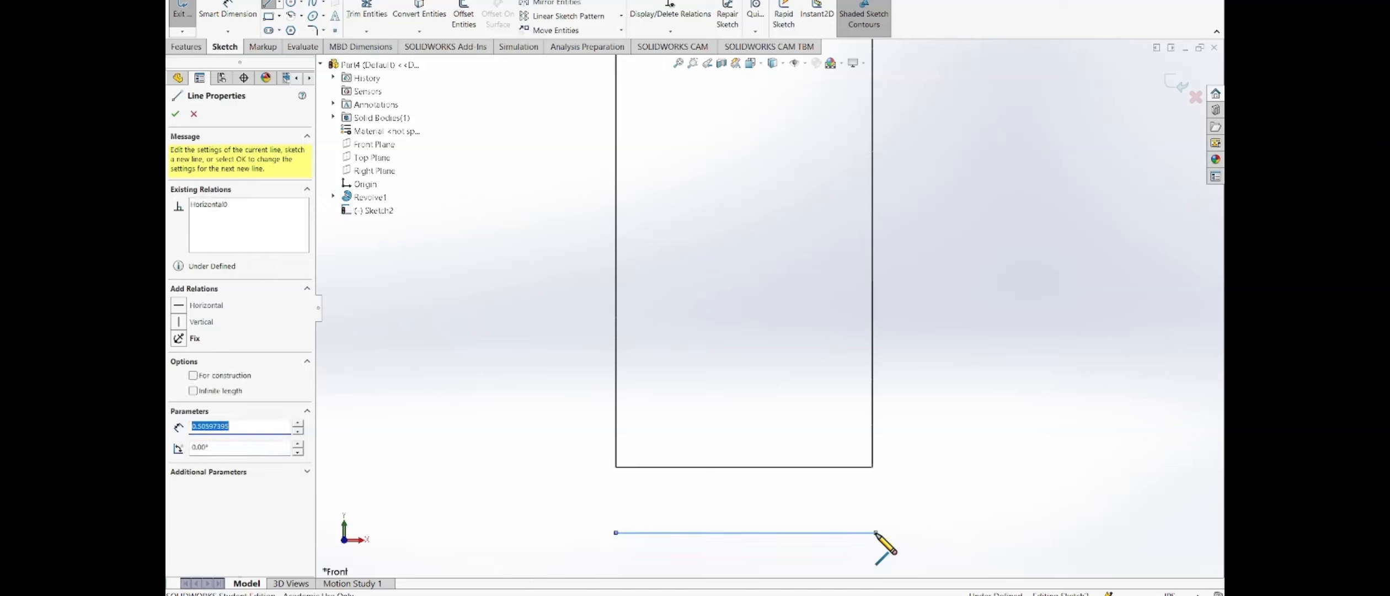
pyautogui.press('Escape')
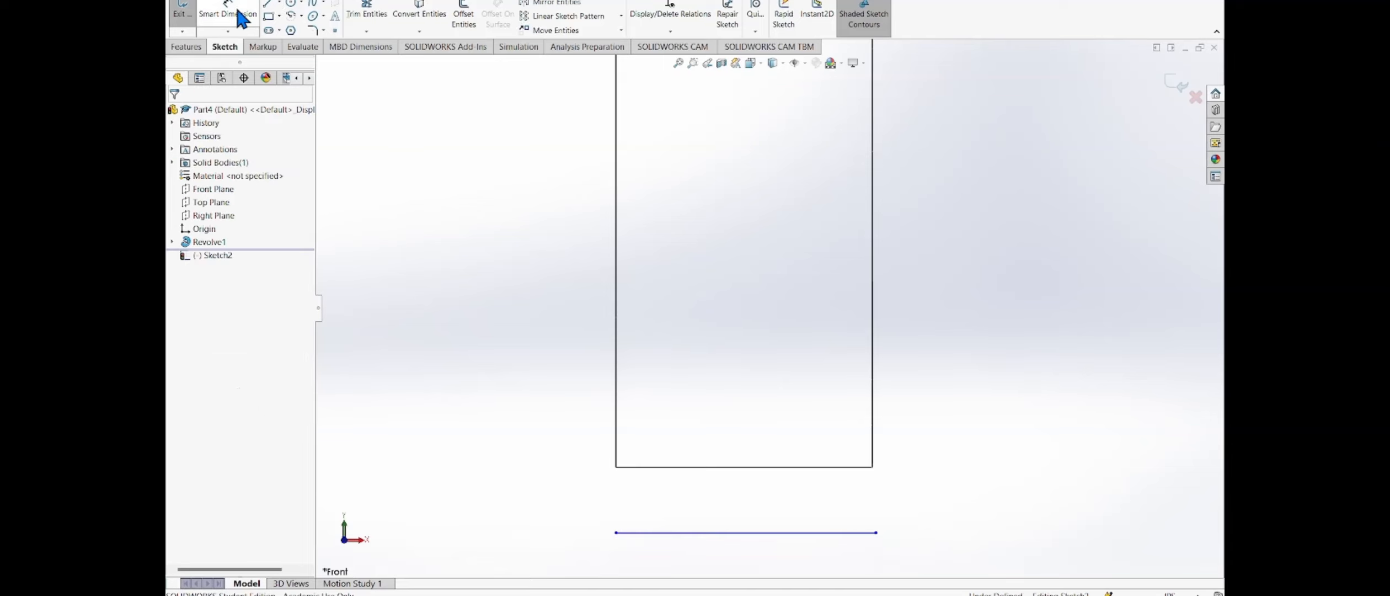
# Dimension the length of the horizontal line below the disc, keeping its drawn size
pyautogui.click(227, 13)
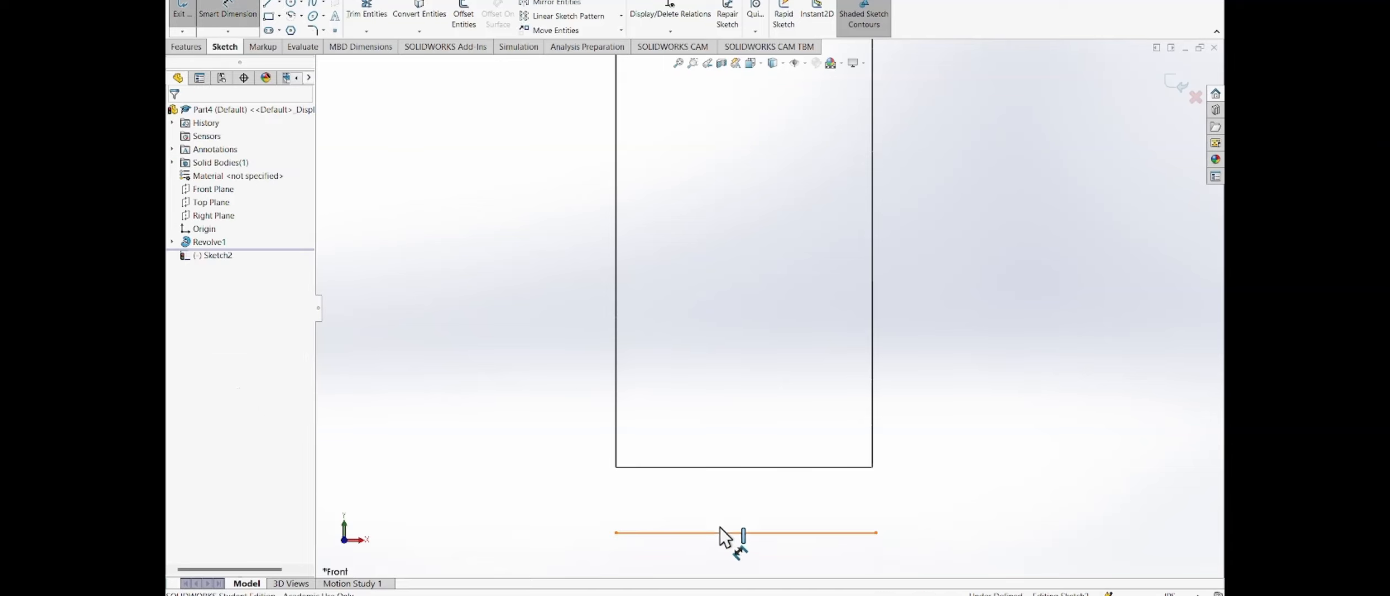
pyautogui.click(730, 467)
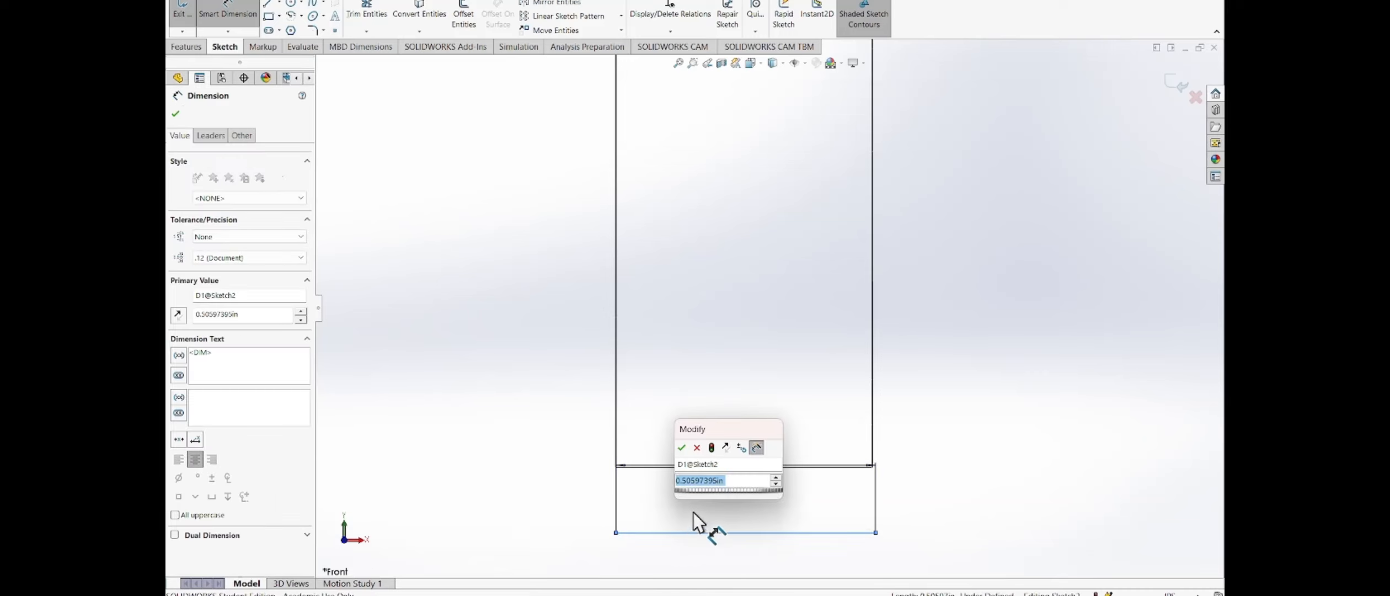
pyautogui.click(682, 447)
pyautogui.click(175, 114)
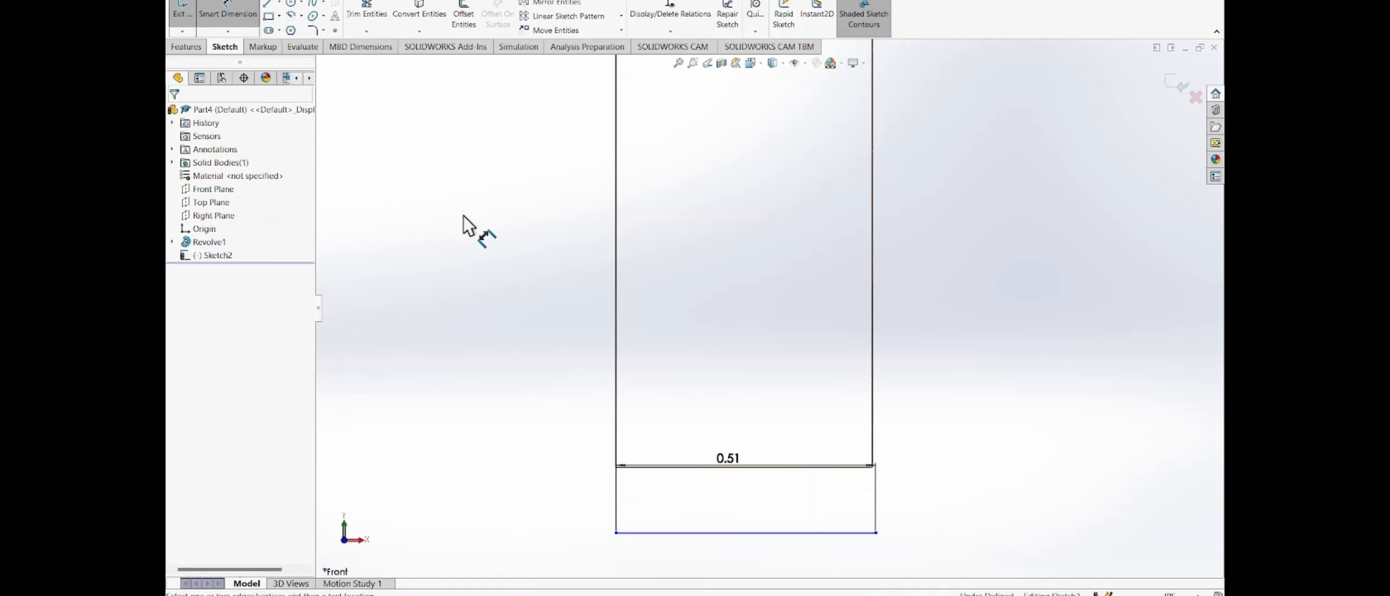
pyautogui.press('Escape')
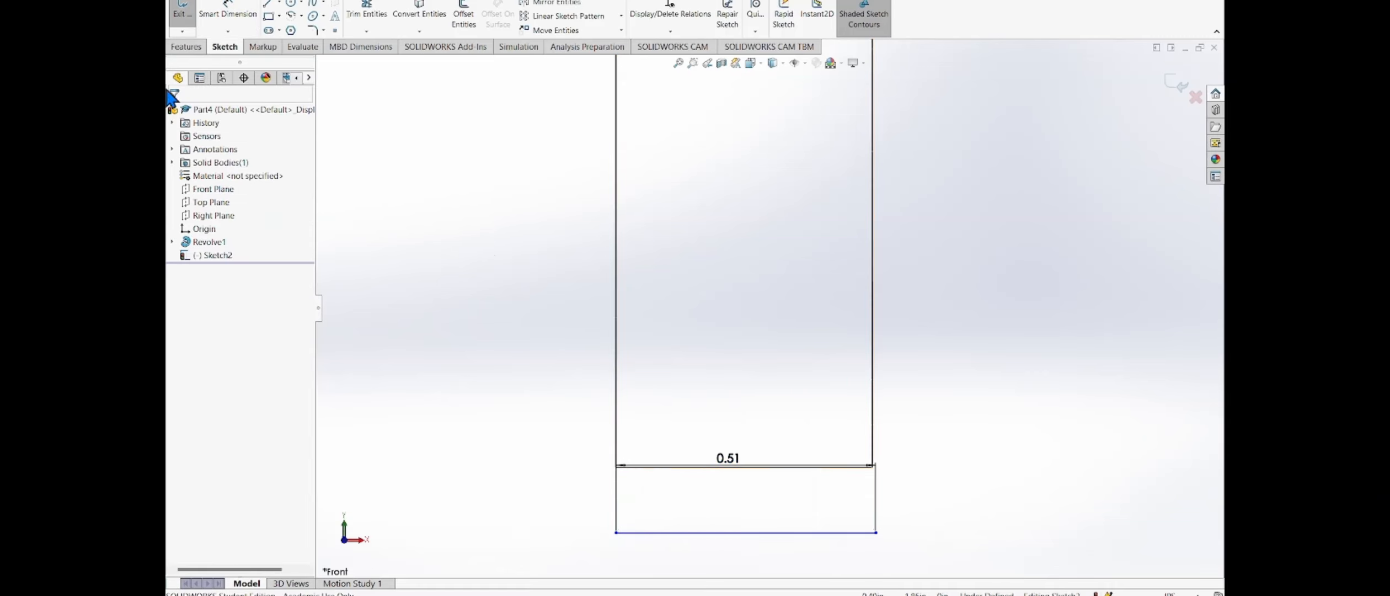
# Dimension the vertical gap between the disc's lower edge and the line below it, and set it to 0.1 in
pyautogui.click(268, 6)
pyautogui.click(229, 14)
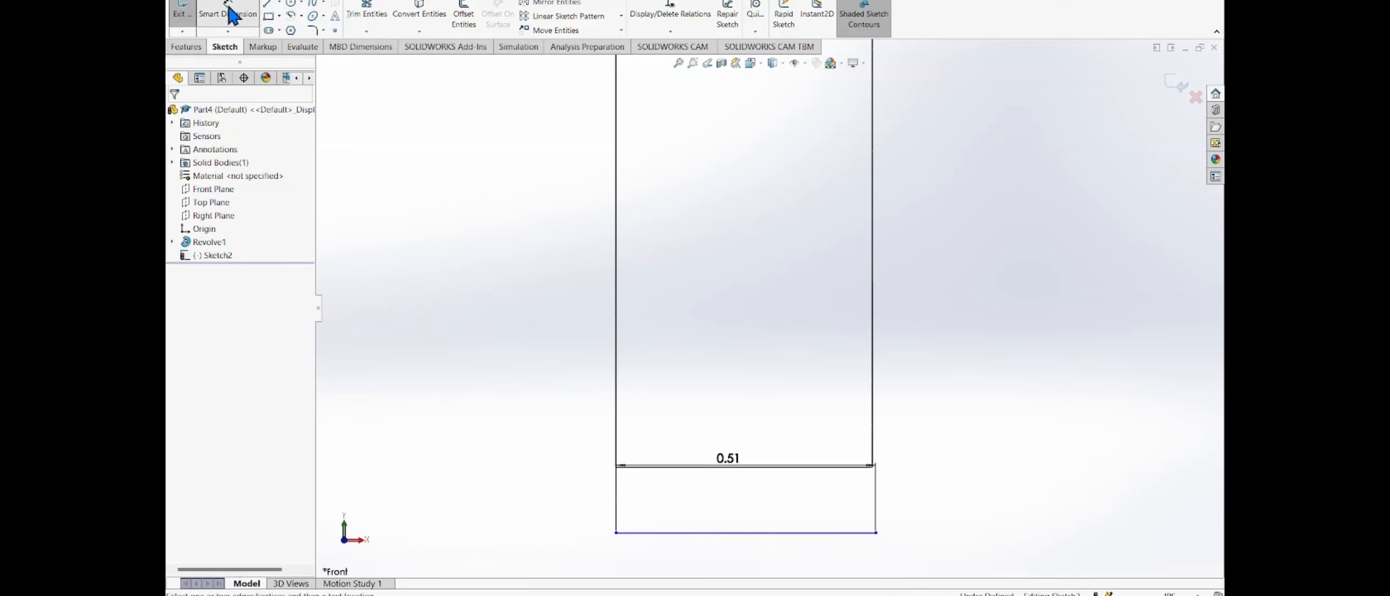
pyautogui.click(670, 468)
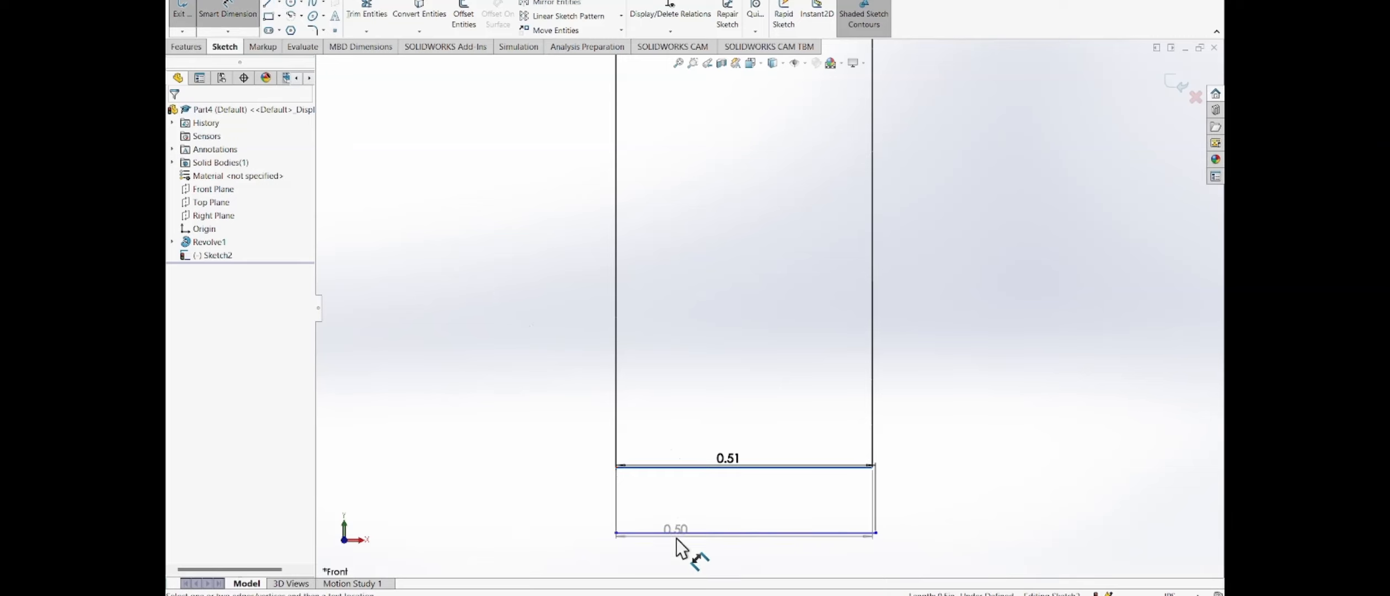
pyautogui.click(928, 493)
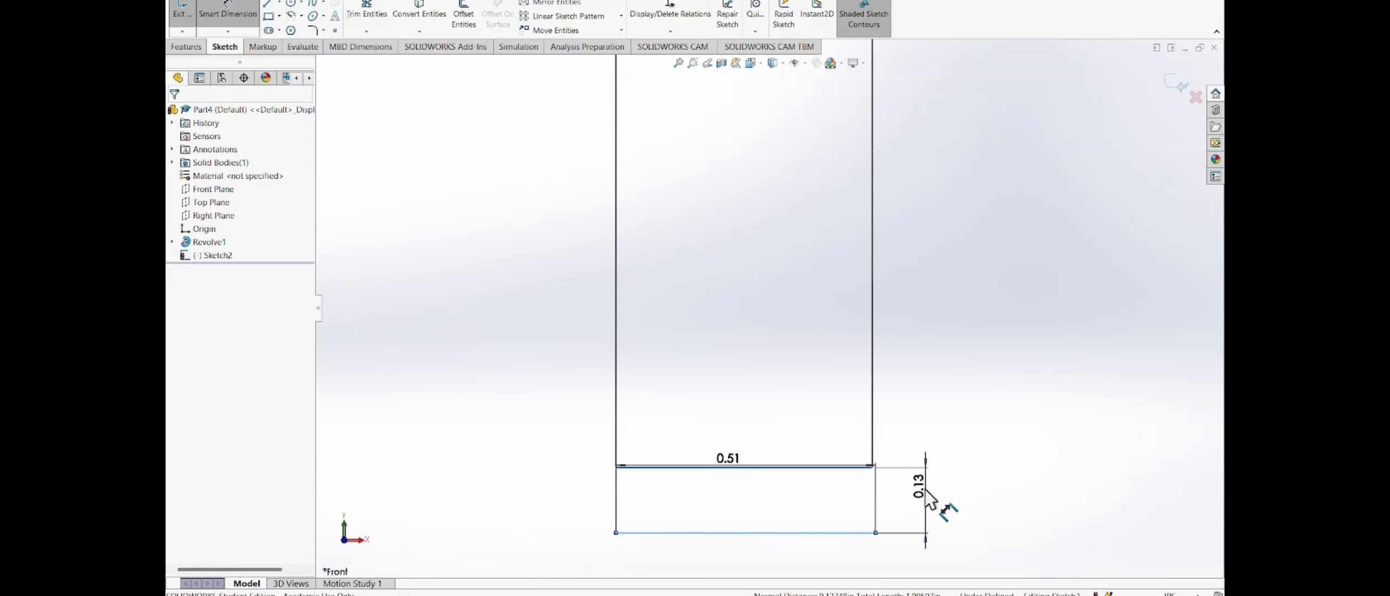
pyautogui.click(929, 499)
pyautogui.write('.1')
pyautogui.press('Return')
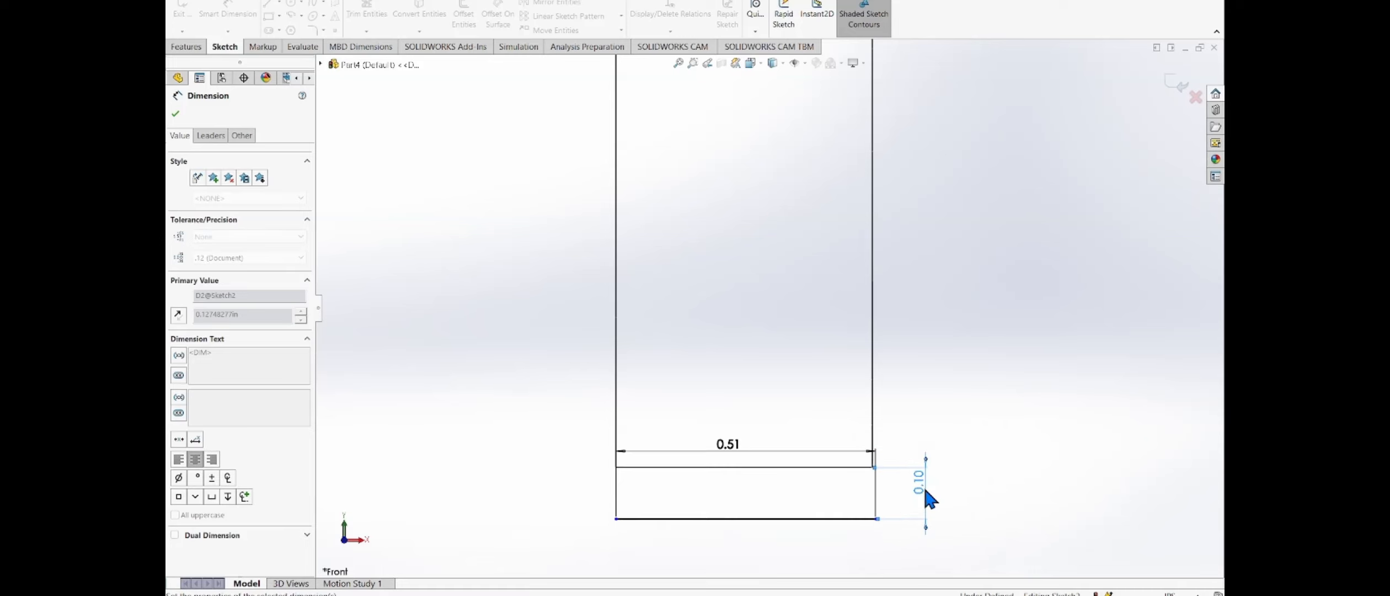
pyautogui.press('Escape')
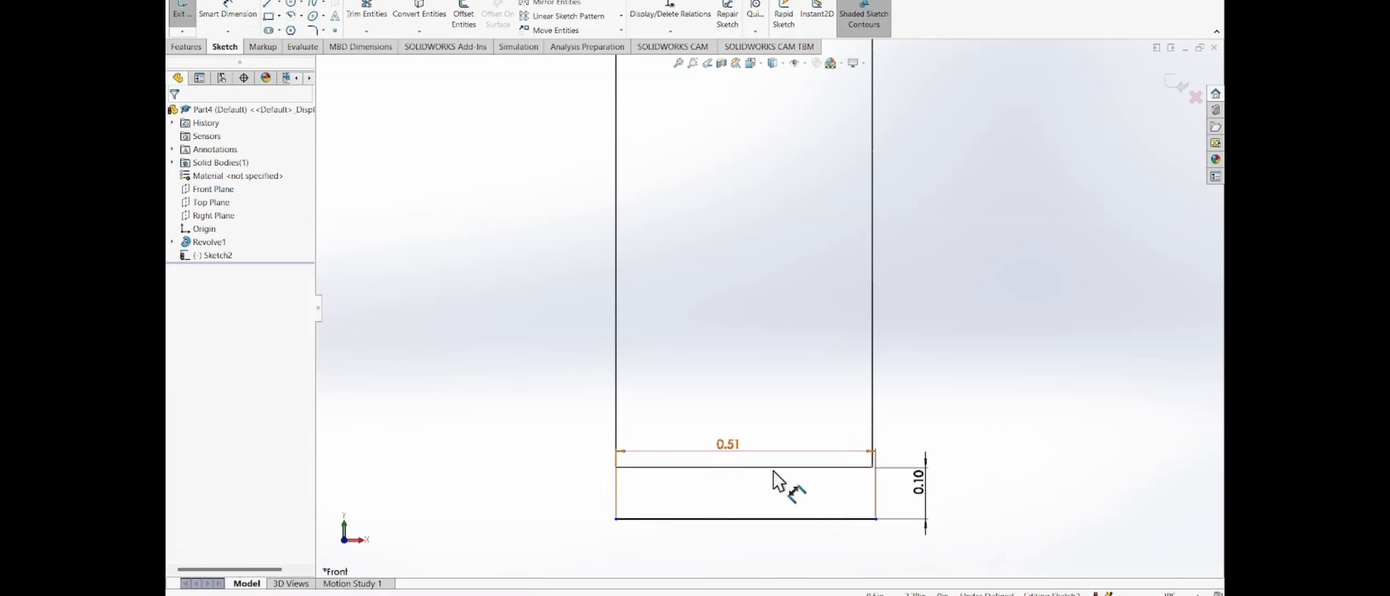
# Delete the line's length dimension and try to dimension its endpoints from the disc's side edges
pyautogui.click(739, 445)
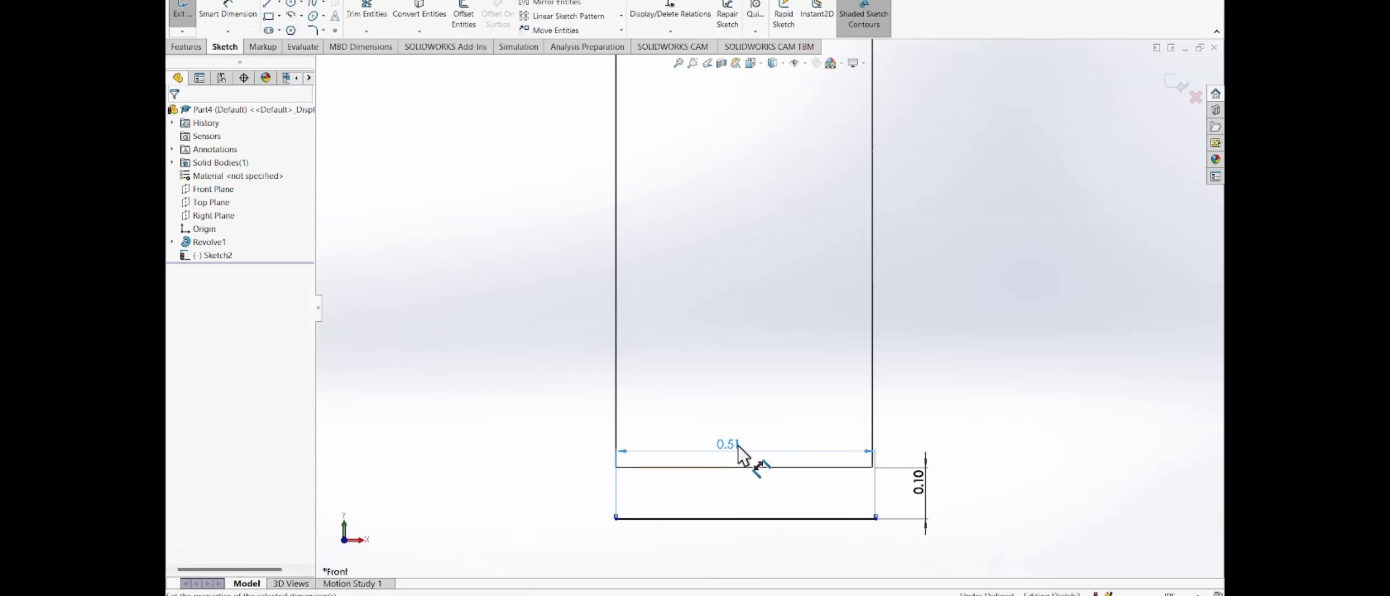
pyautogui.press('Delete')
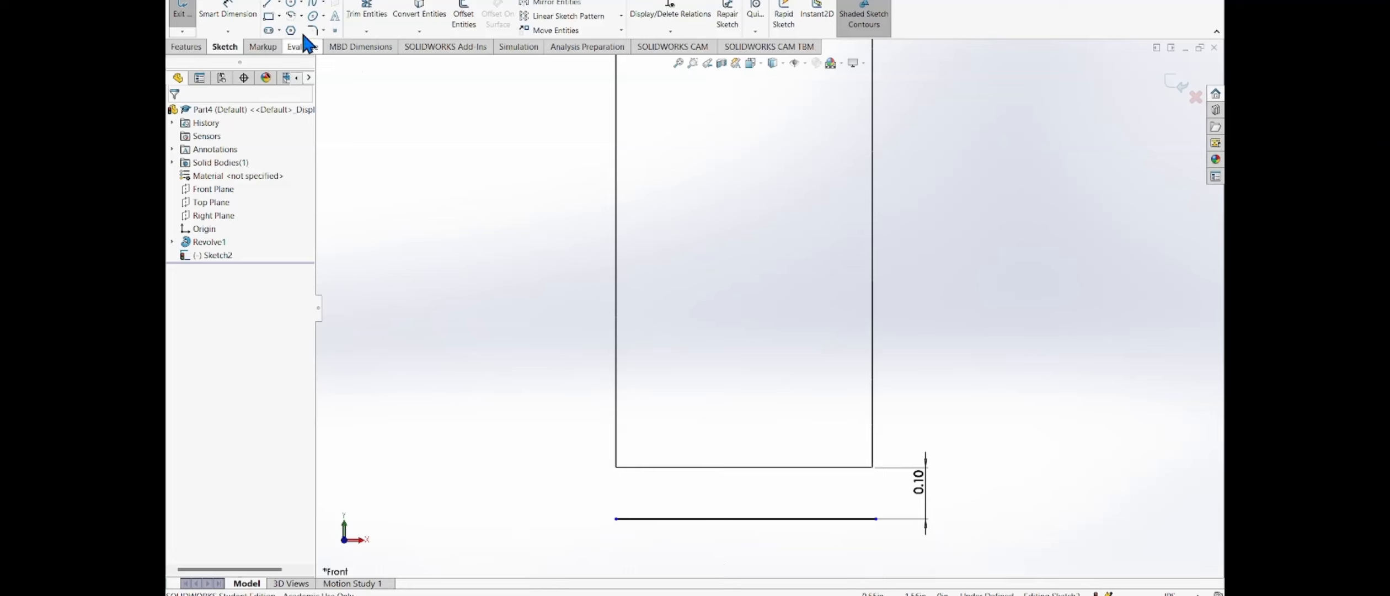
pyautogui.click(237, 16)
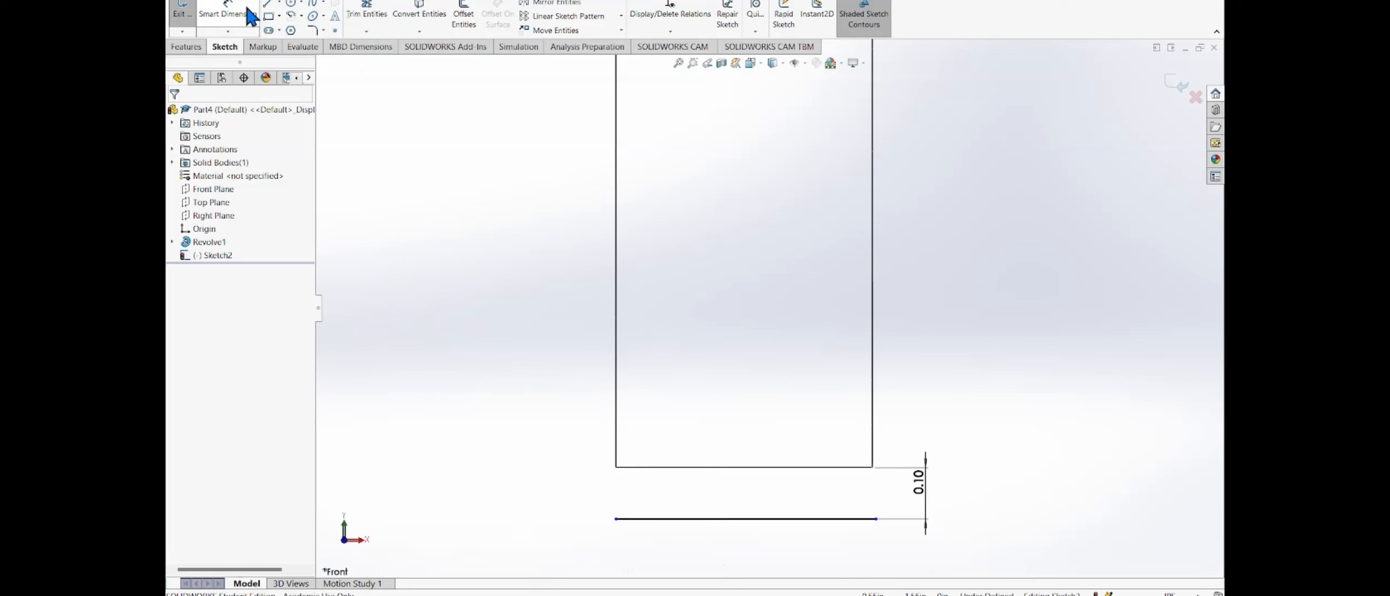
pyautogui.click(616, 519)
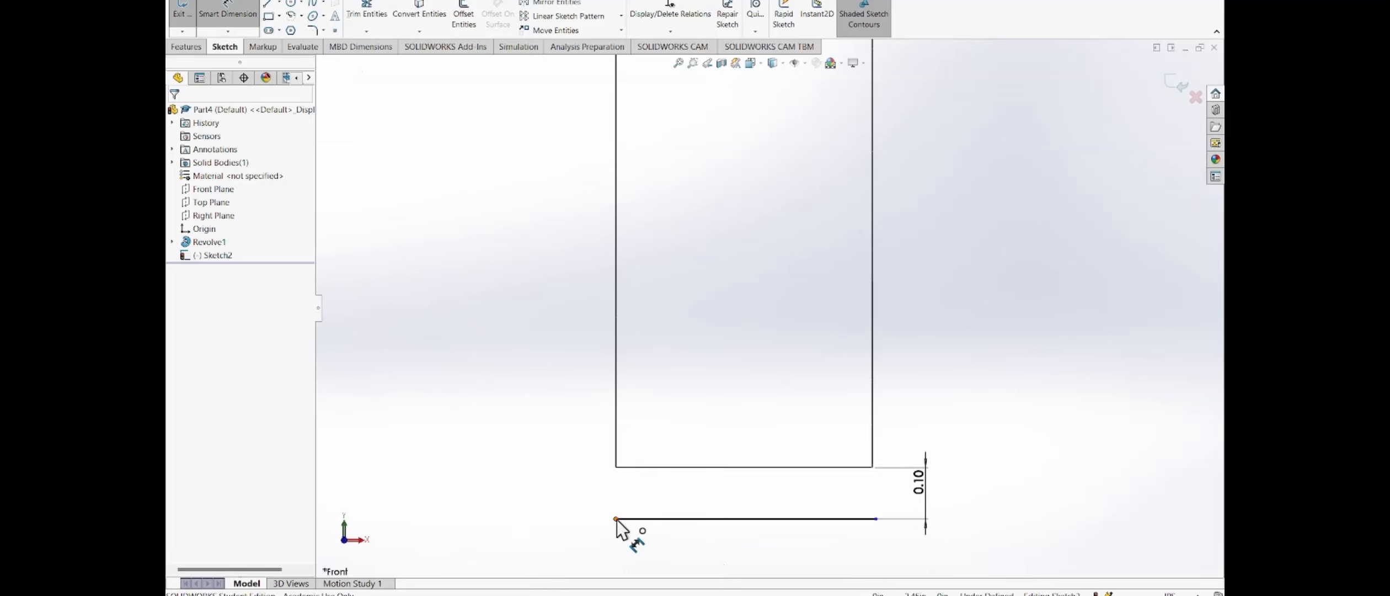
pyautogui.click(564, 459)
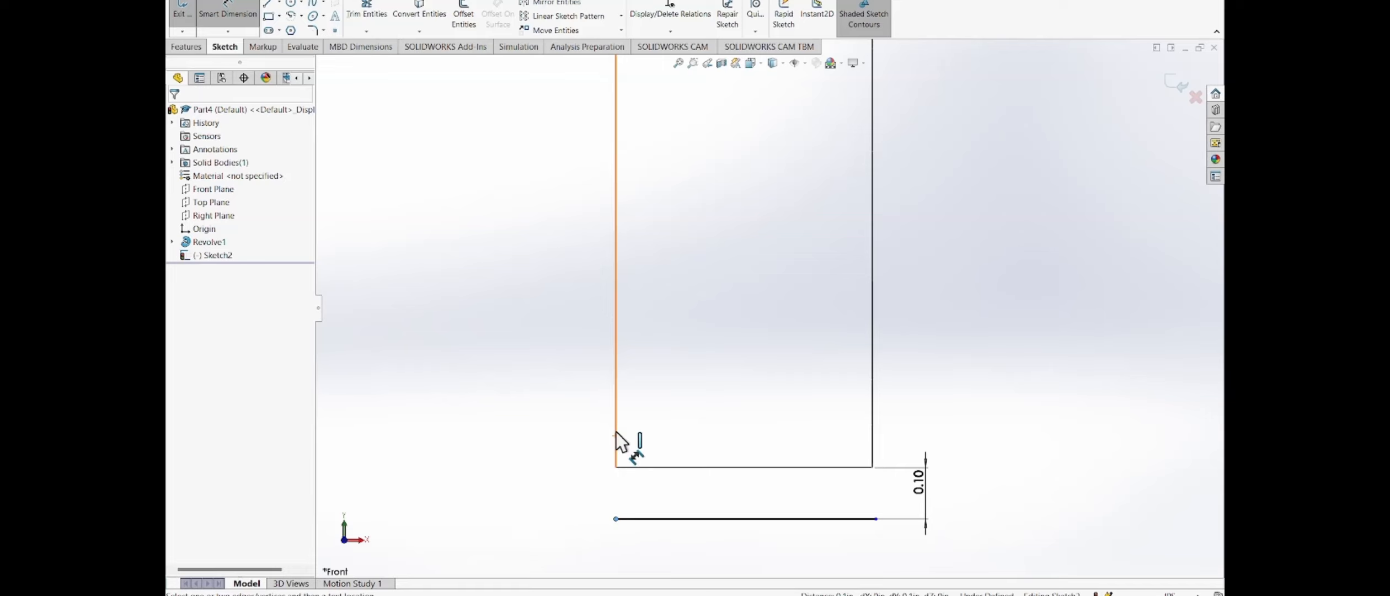
pyautogui.click(616, 451)
pyautogui.click(550, 466)
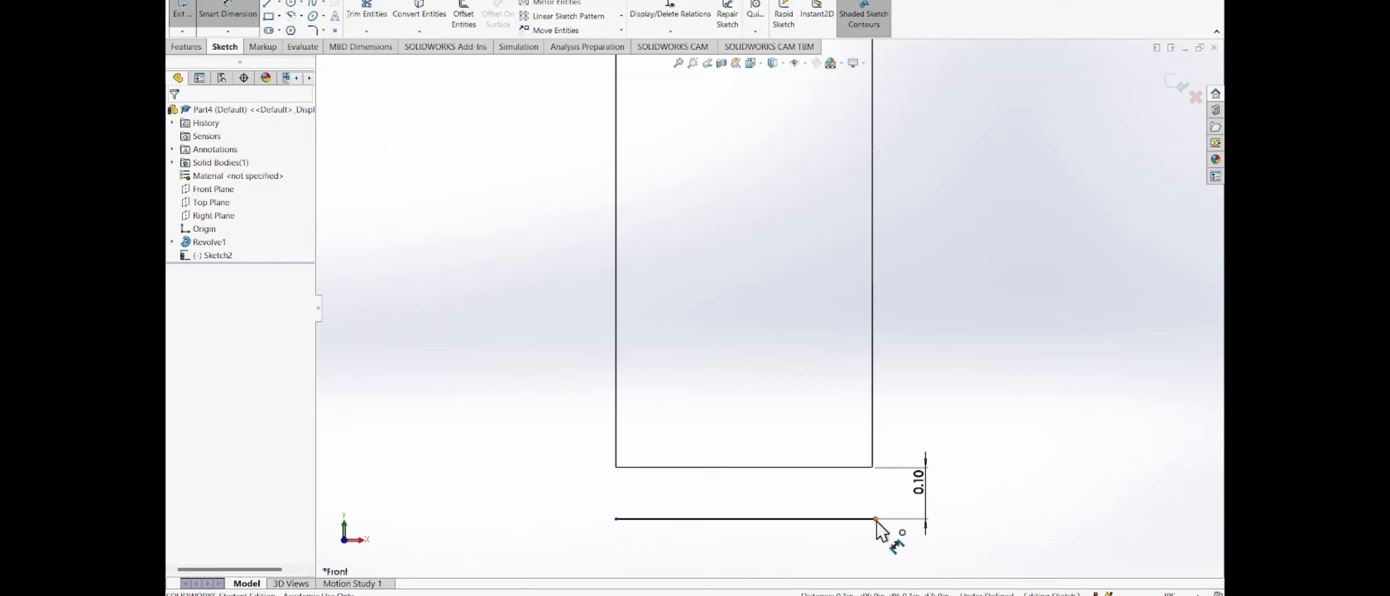
pyautogui.click(849, 520)
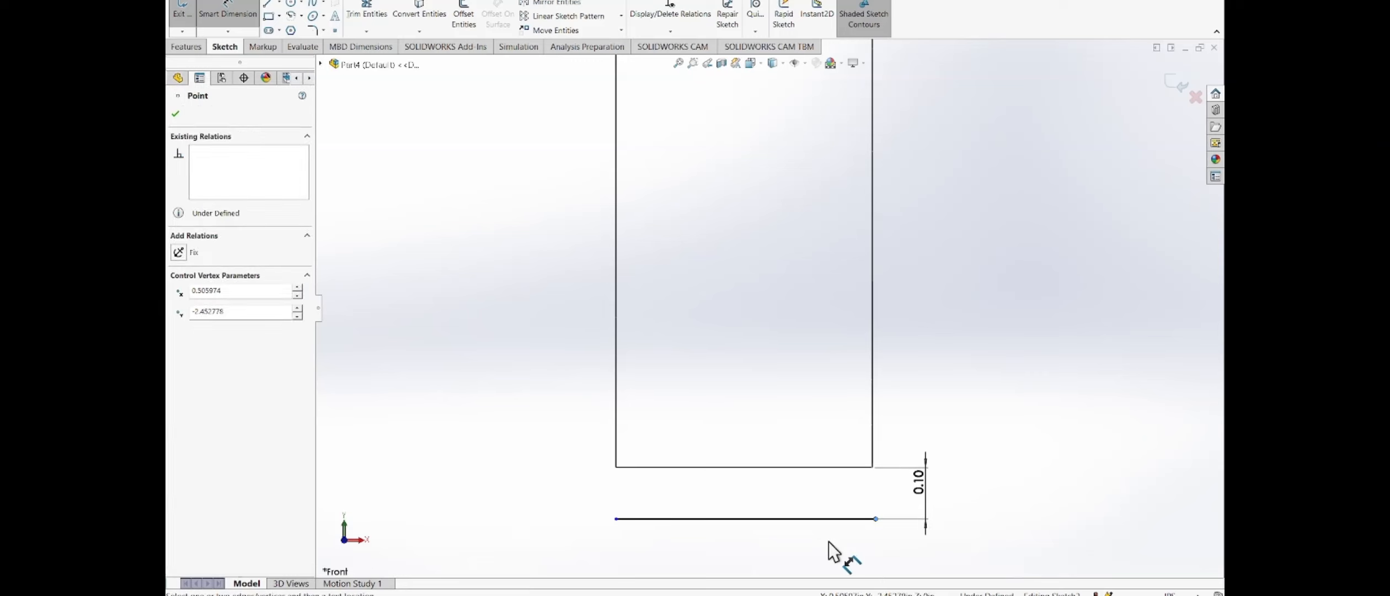
pyautogui.press('Escape')
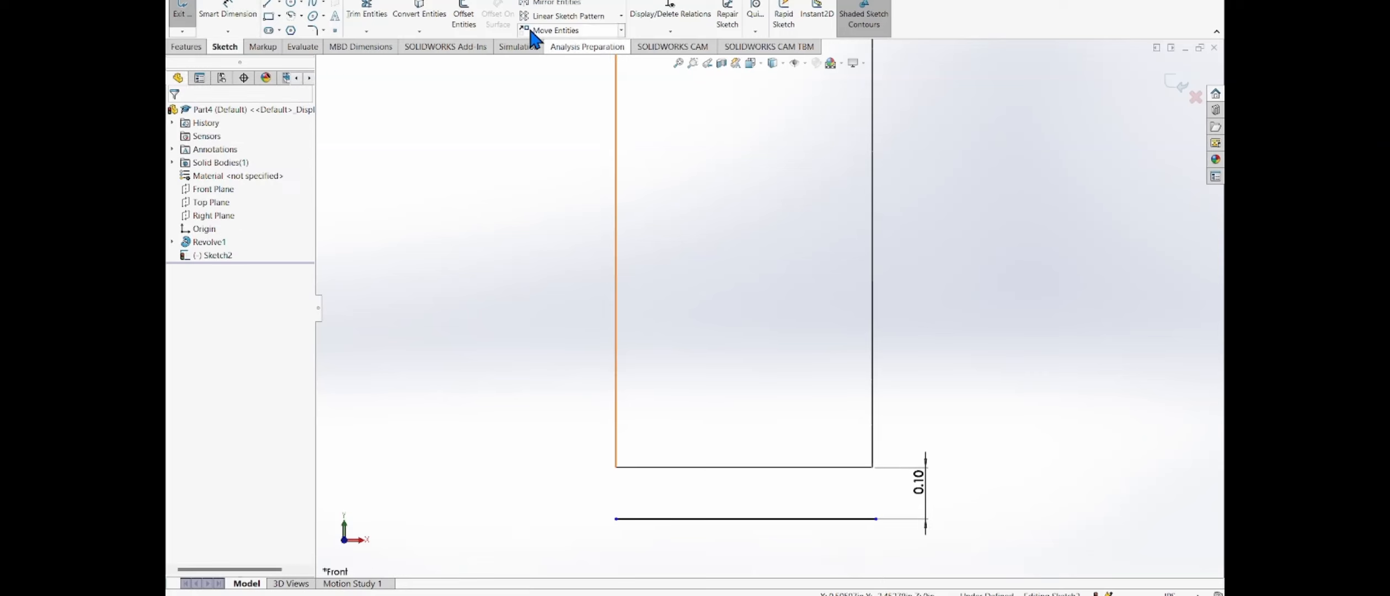
# Delete the line below the disc and sketch a shorter horizontal line about 0.27 in long in its place
pyautogui.click(682, 519)
pyautogui.press('Delete')
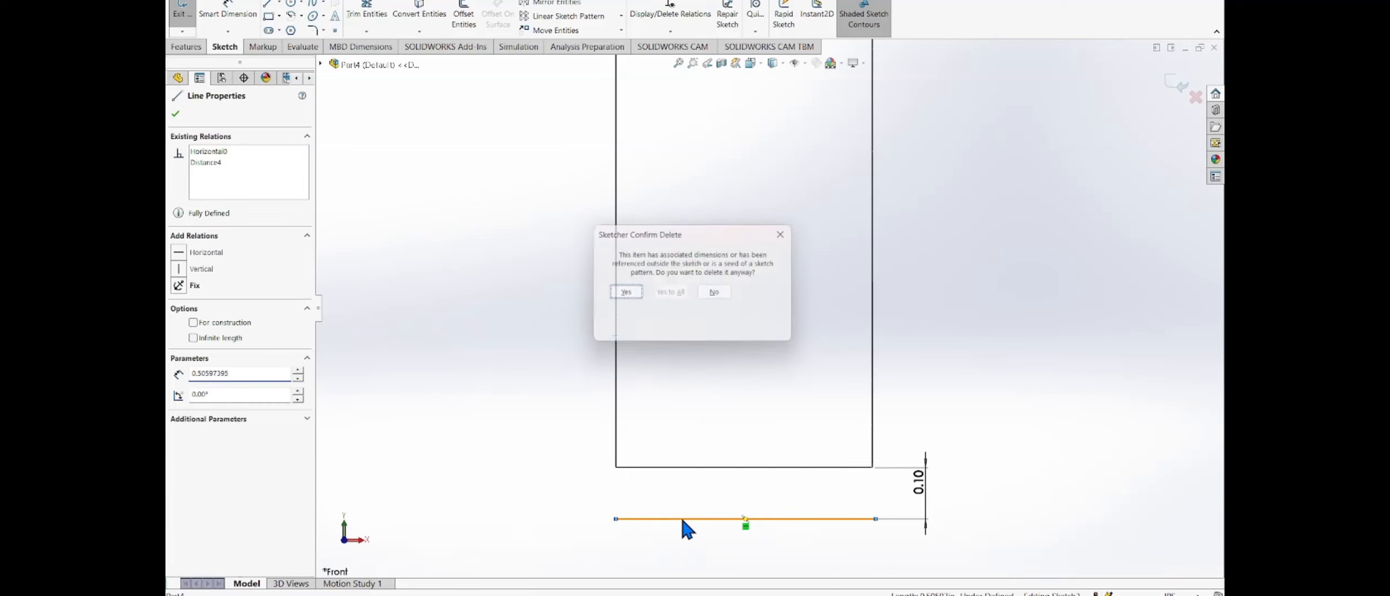
pyautogui.click(624, 292)
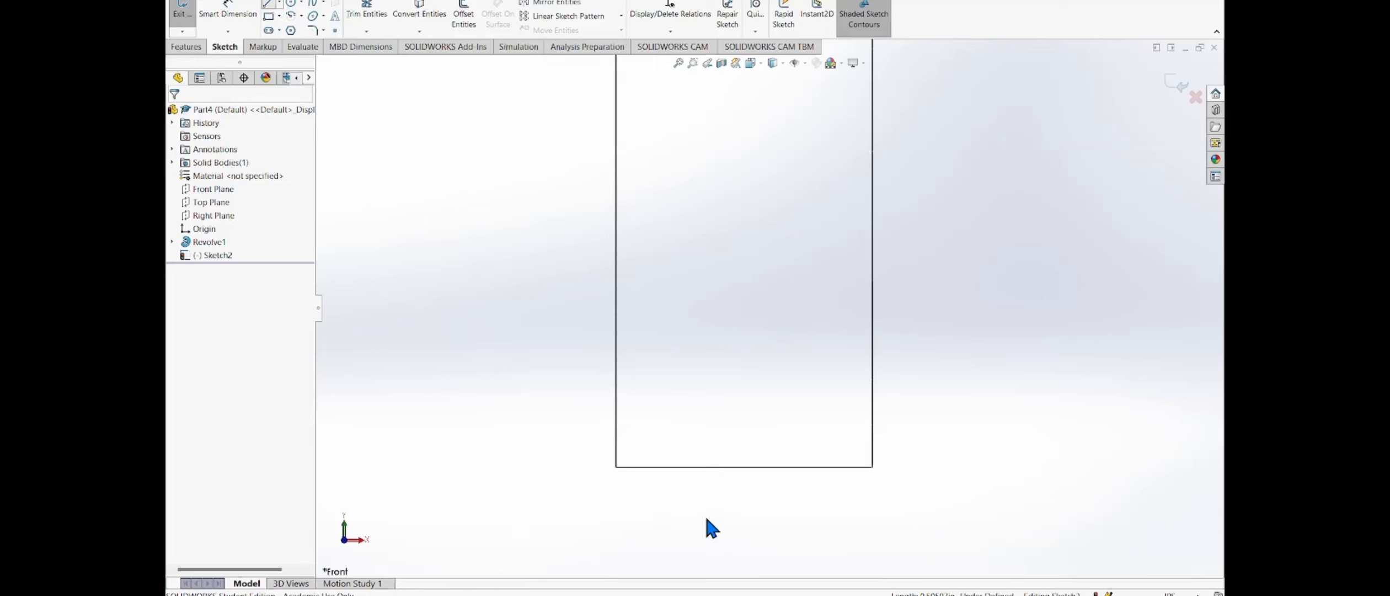
pyautogui.press('l')
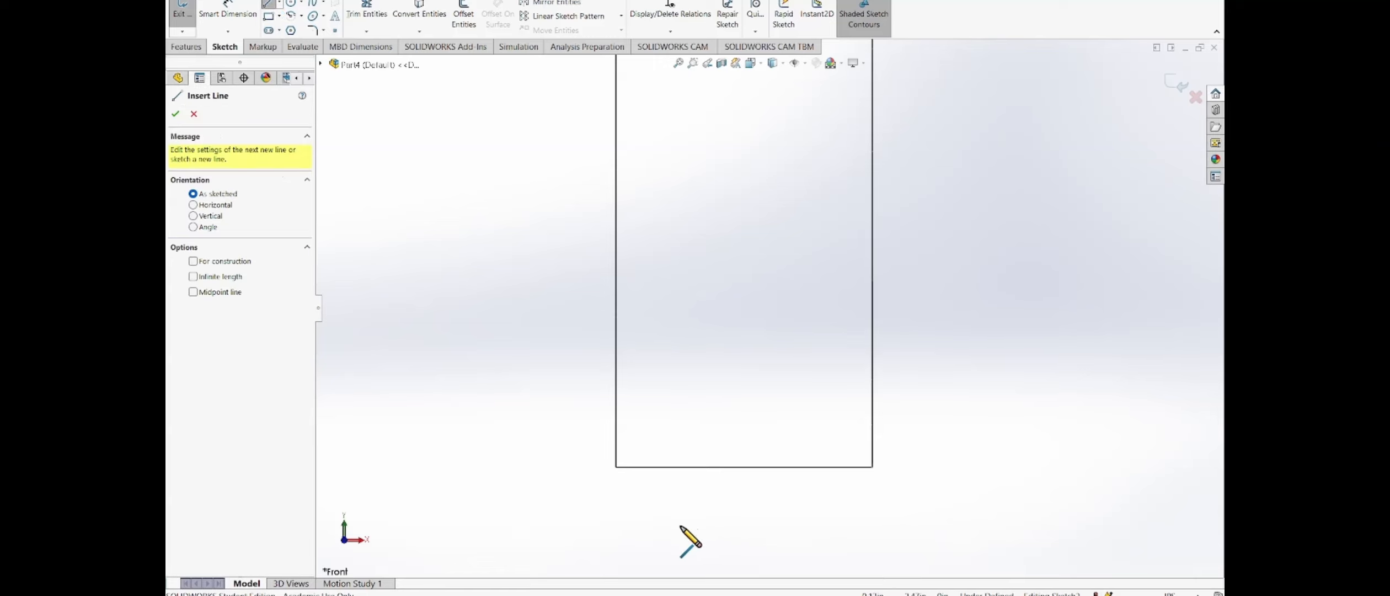
pyautogui.moveTo(680, 525); pyautogui.dragTo(818, 525)
pyautogui.press('Escape')
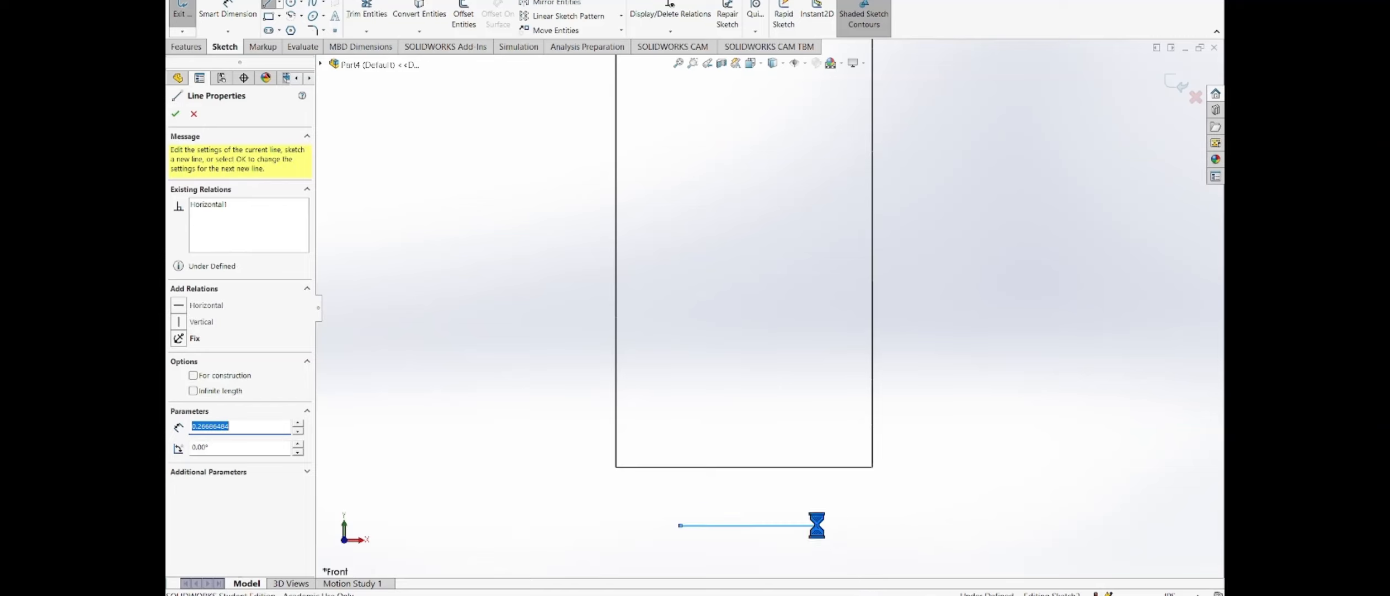
# Dimension the distance from the disc's lower edge to the short line and set it to 0.1 in
pyautogui.click(238, 16)
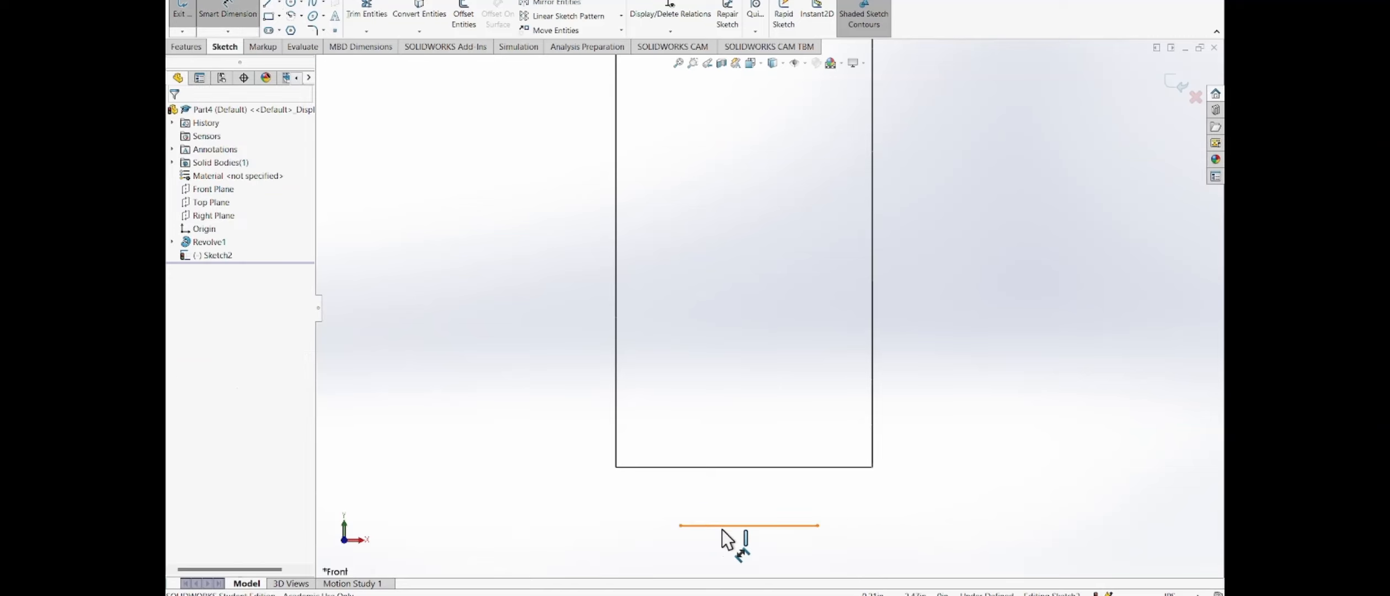
pyautogui.click(724, 525)
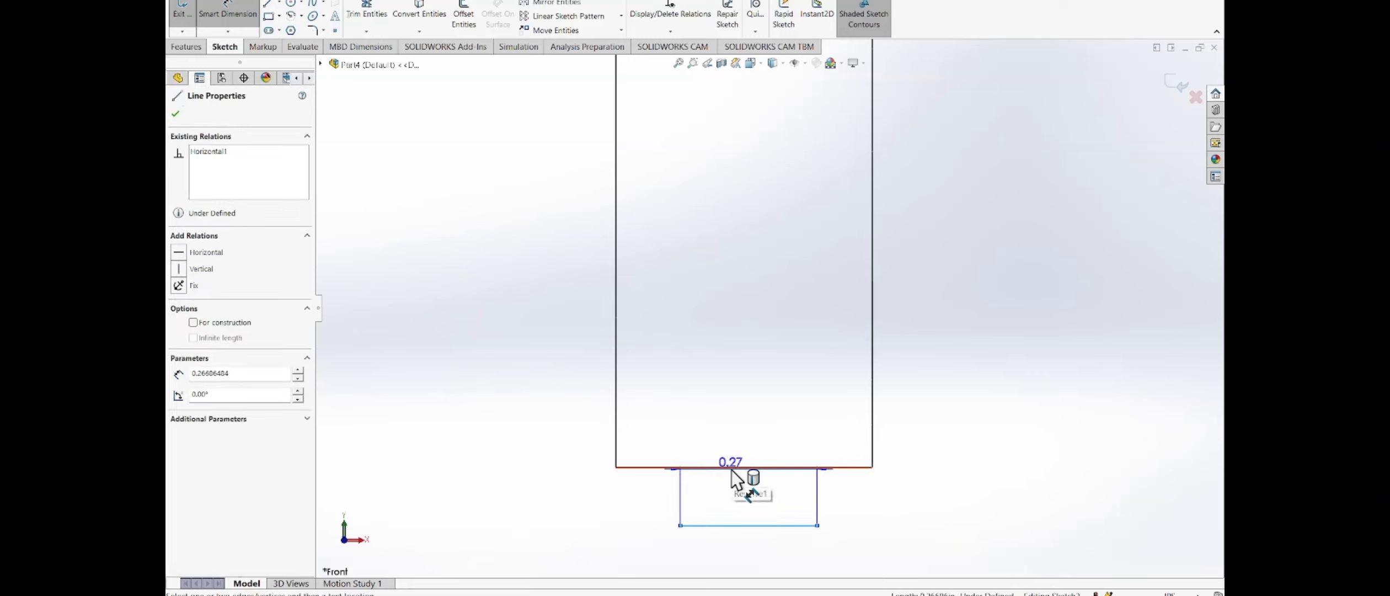
pyautogui.click(732, 468)
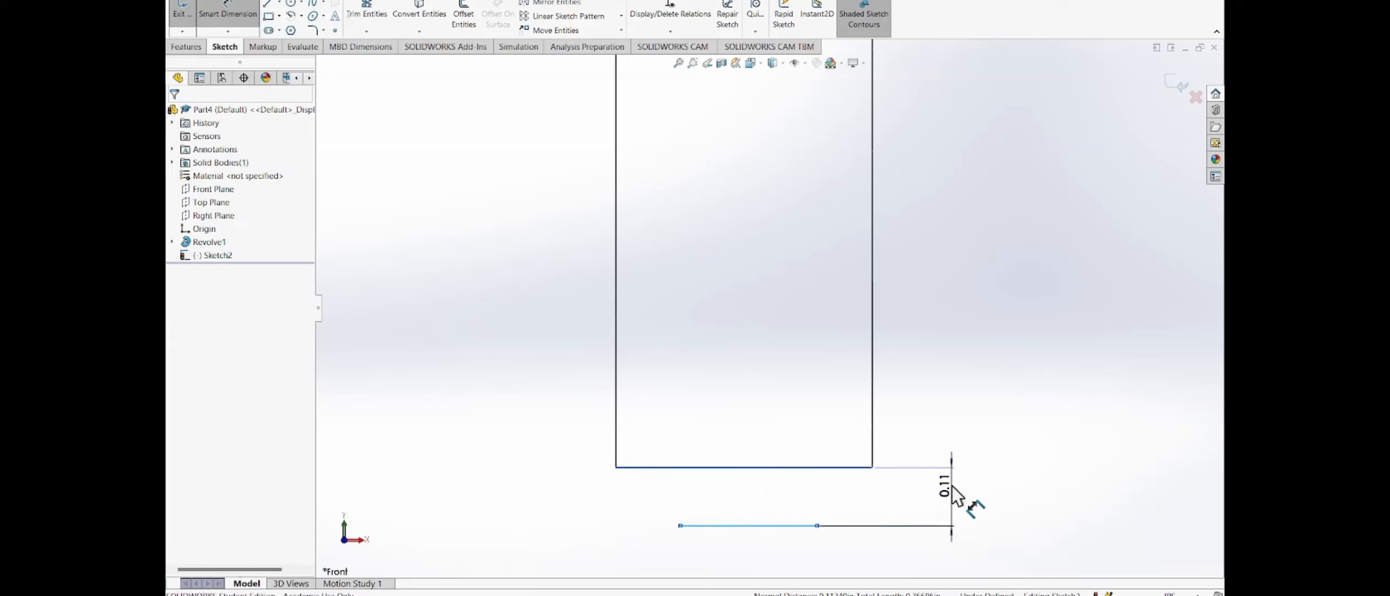
pyautogui.click(953, 487)
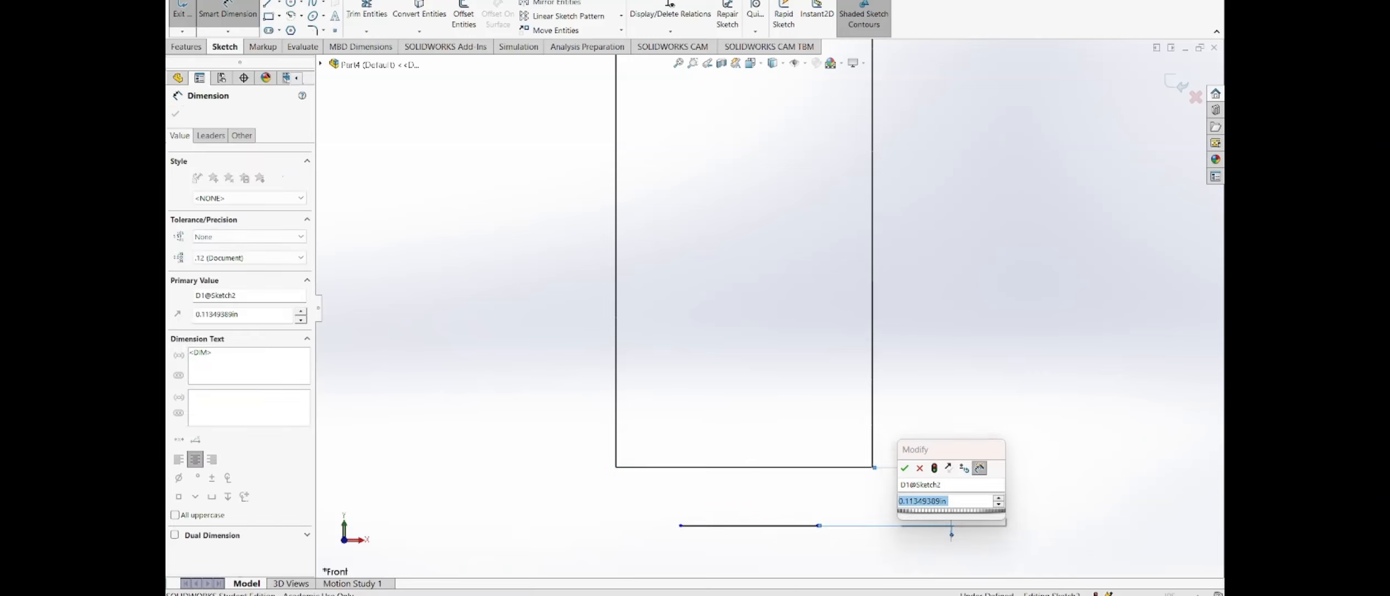
pyautogui.write('0.1')
pyautogui.press('Return')
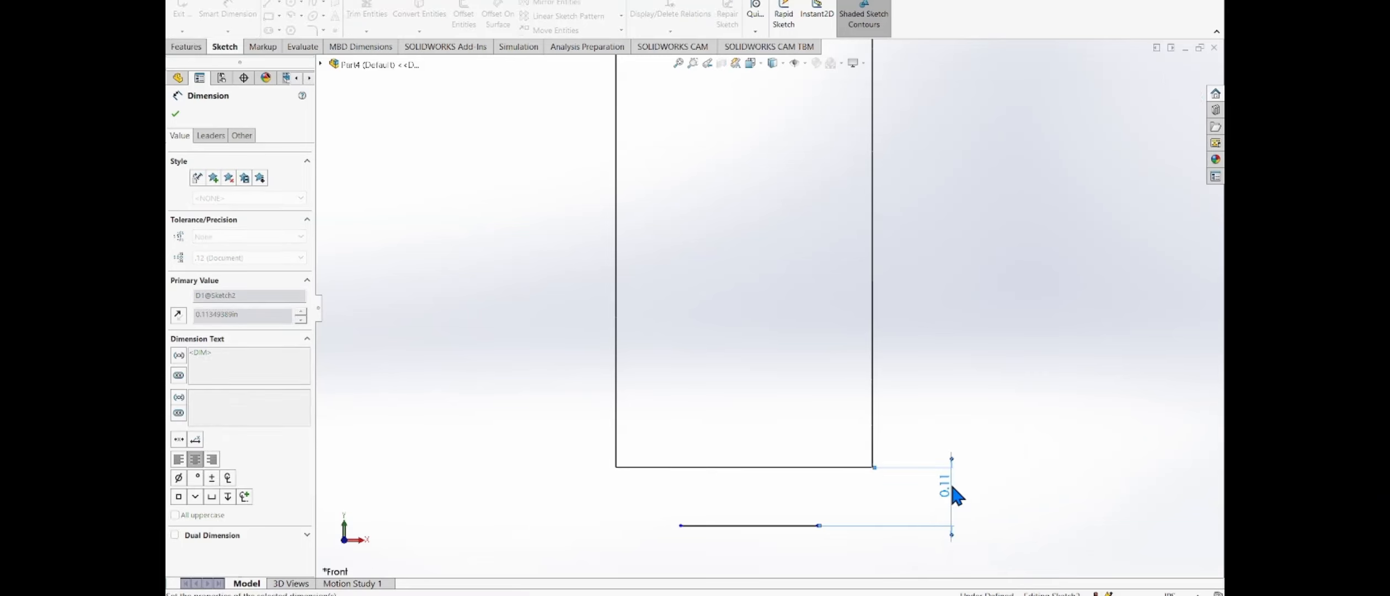
pyautogui.press('Escape')
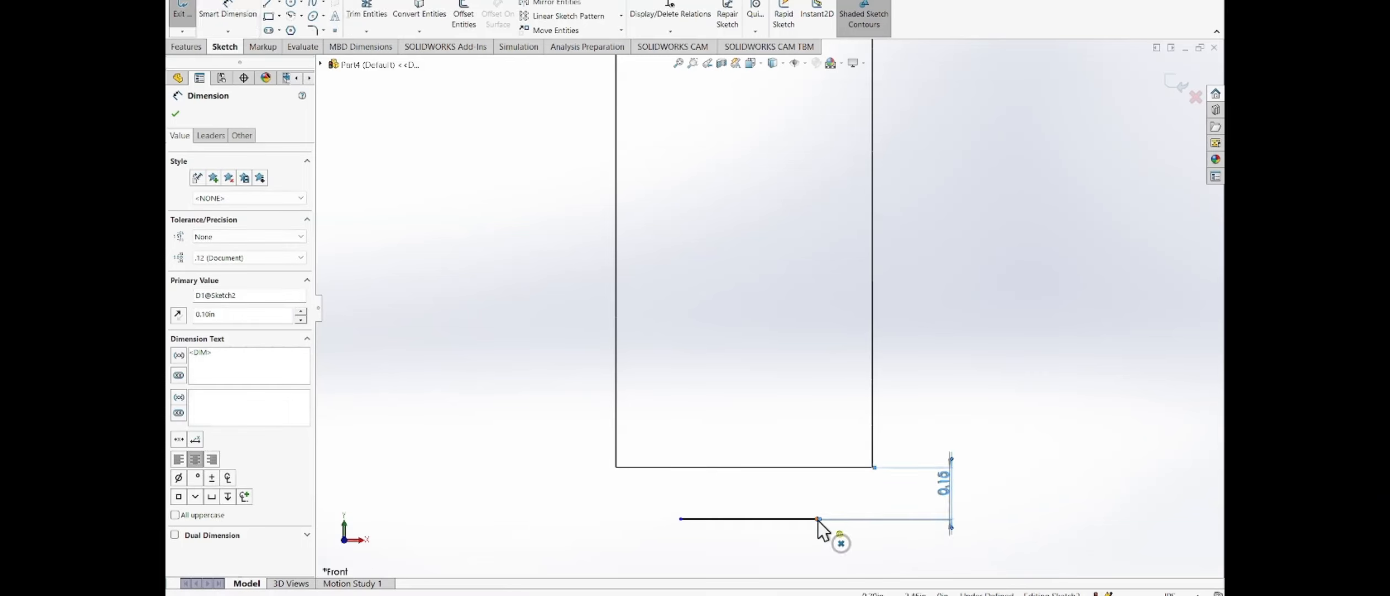
# Try to relate the short line's right endpoint to the disc's right side edge
pyautogui.click(819, 519)
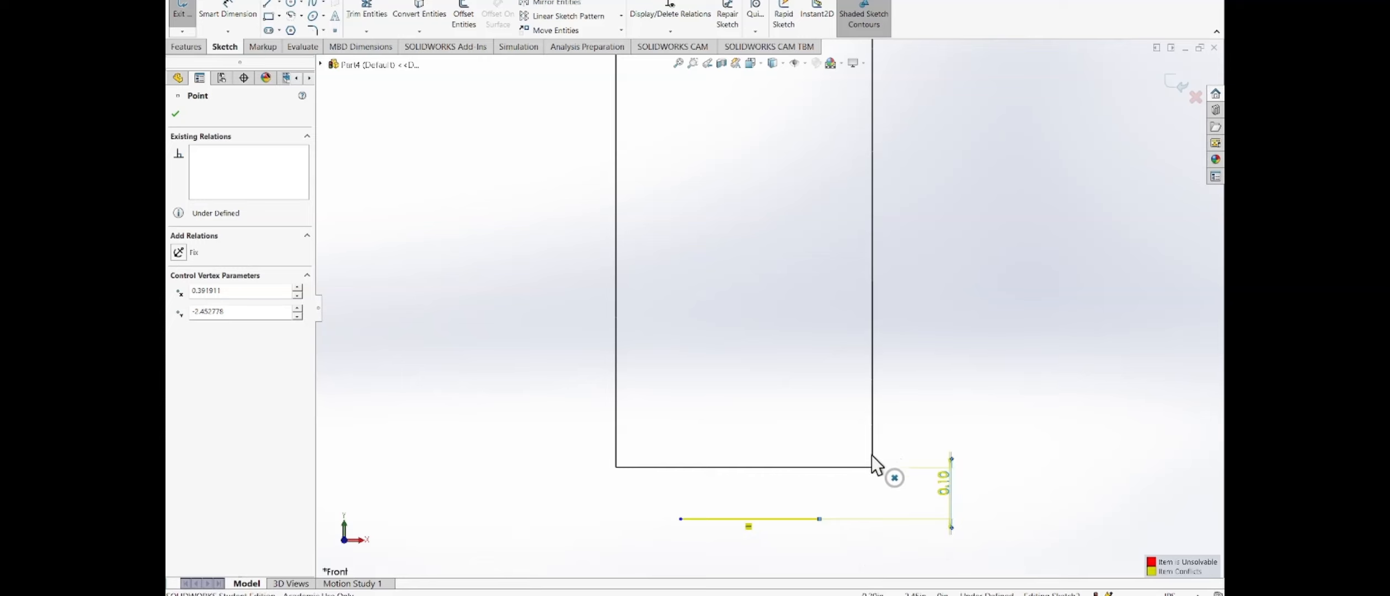
pyautogui.press('Return')
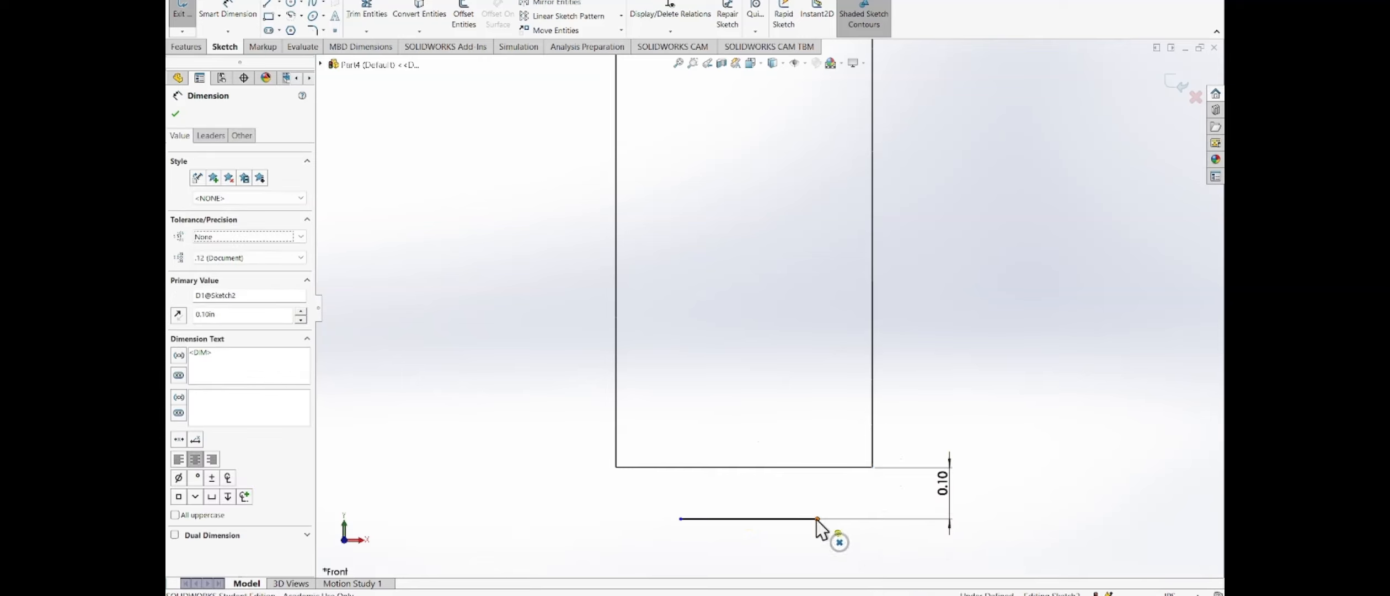
pyautogui.press('Escape')
pyautogui.moveTo(873, 388); pyautogui.dragTo(873, 391)
pyautogui.press('Escape')
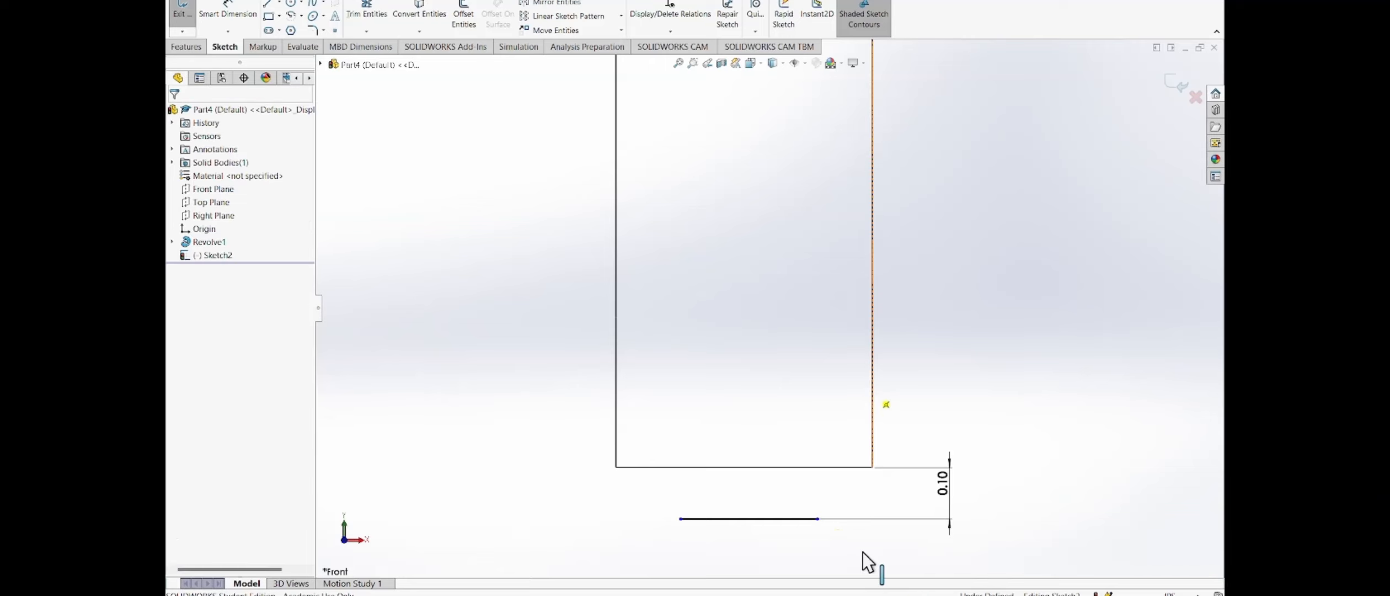
# Undo the latest sketch changes, keeping the 0.10 in offset dimension on the short line
pyautogui.hotkey('ctrl', 'z')
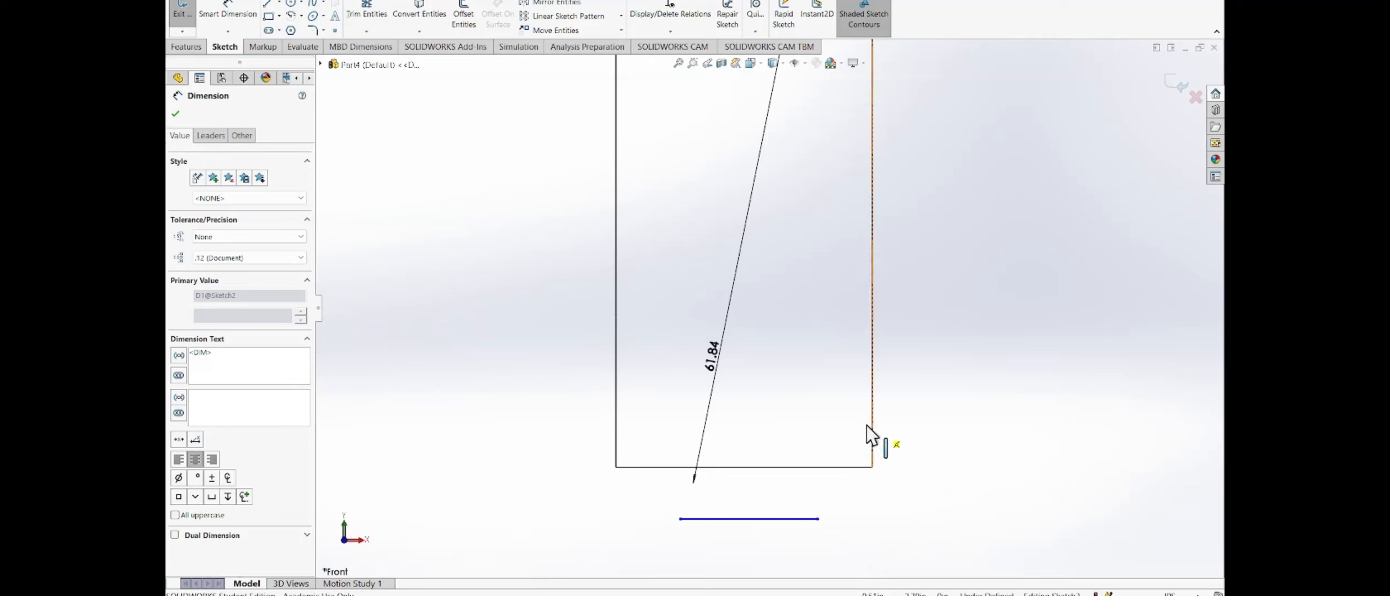
pyautogui.scroll(7, 878, 540)
pyautogui.scroll(-4, 794, 212)
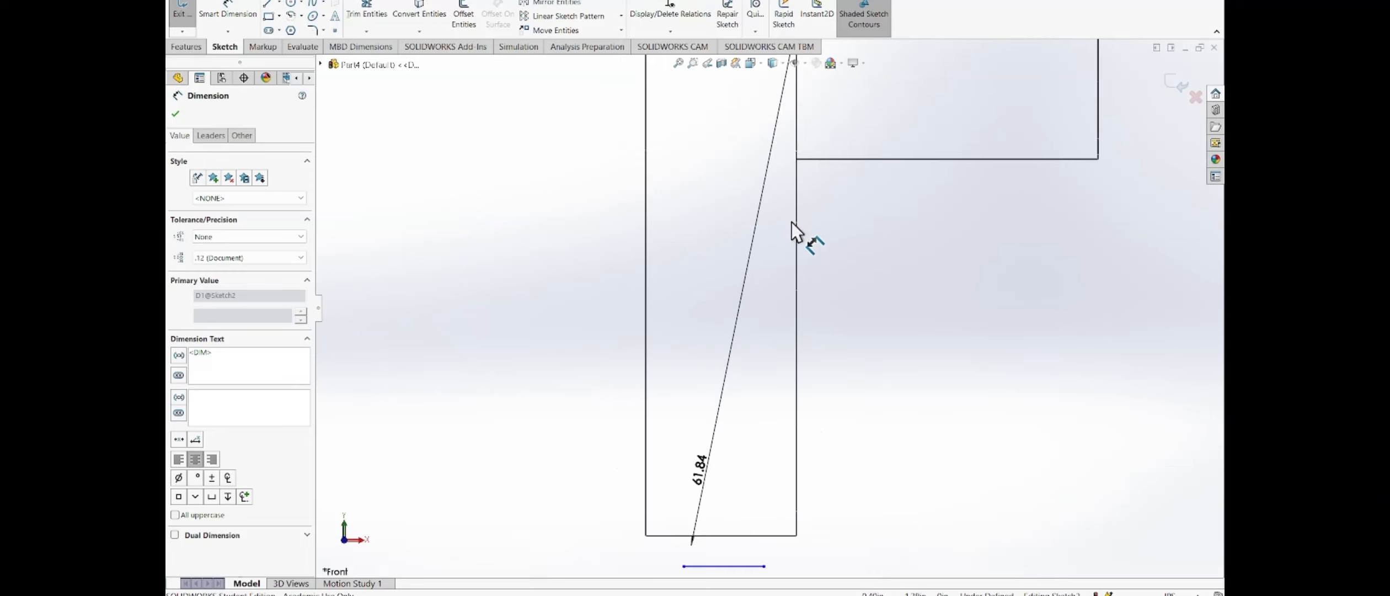
pyautogui.press('Escape')
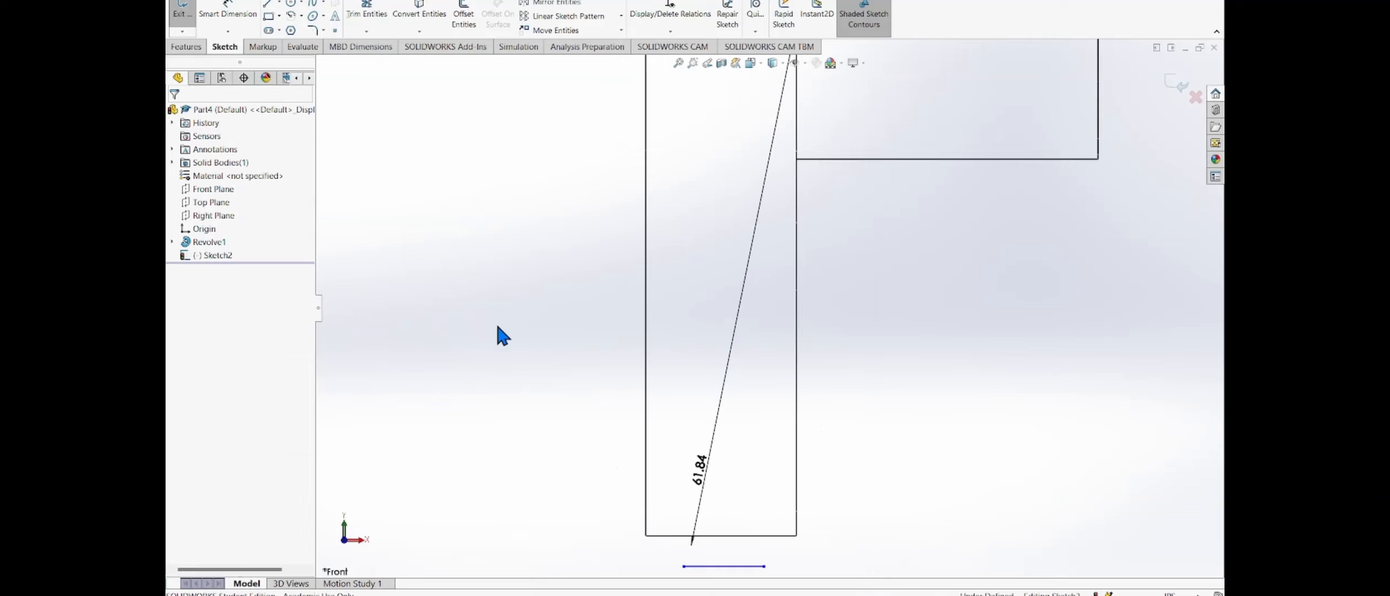
pyautogui.hotkey('ctrl', 'z')
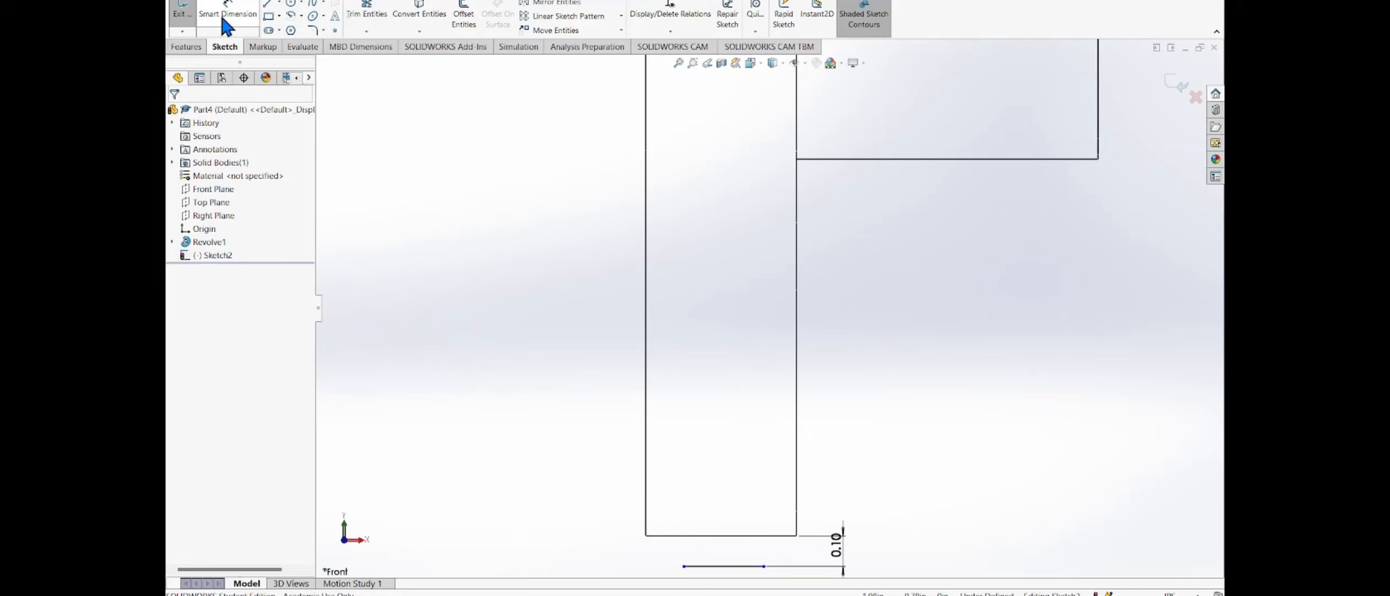
# Dimension the horizontal distance from the disc's right side edge to the short line's right endpoint and set it to 0.138 in
pyautogui.click(227, 17)
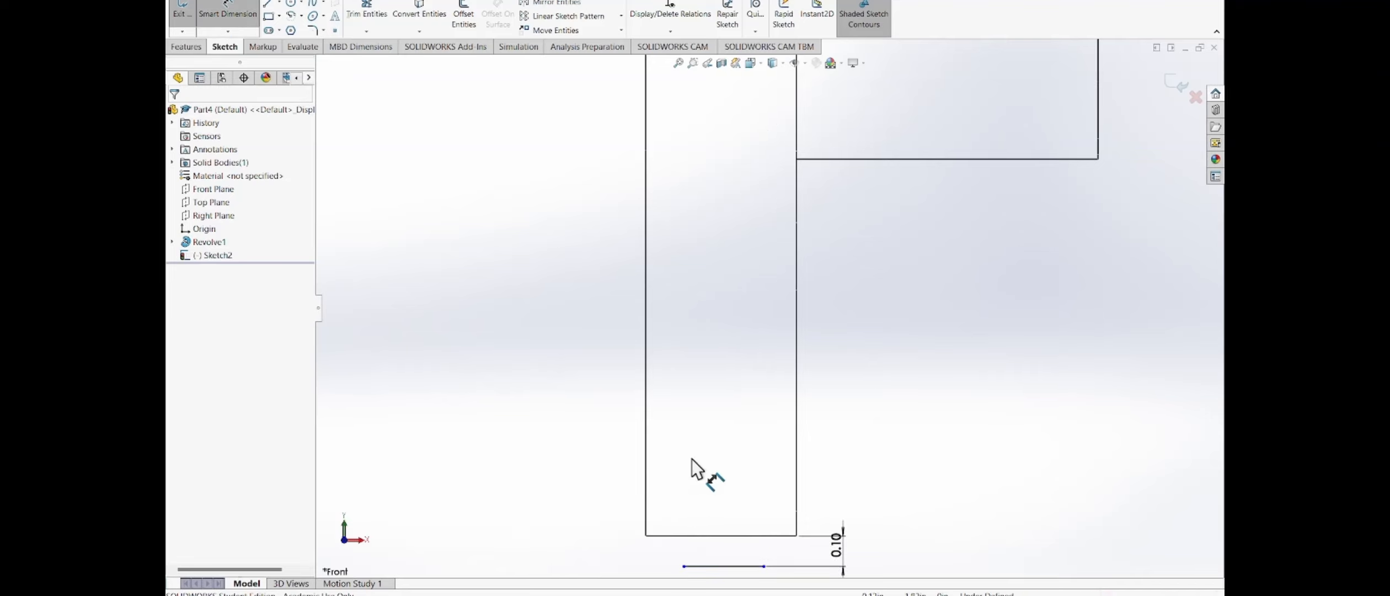
pyautogui.click(796, 505)
pyautogui.click(766, 563)
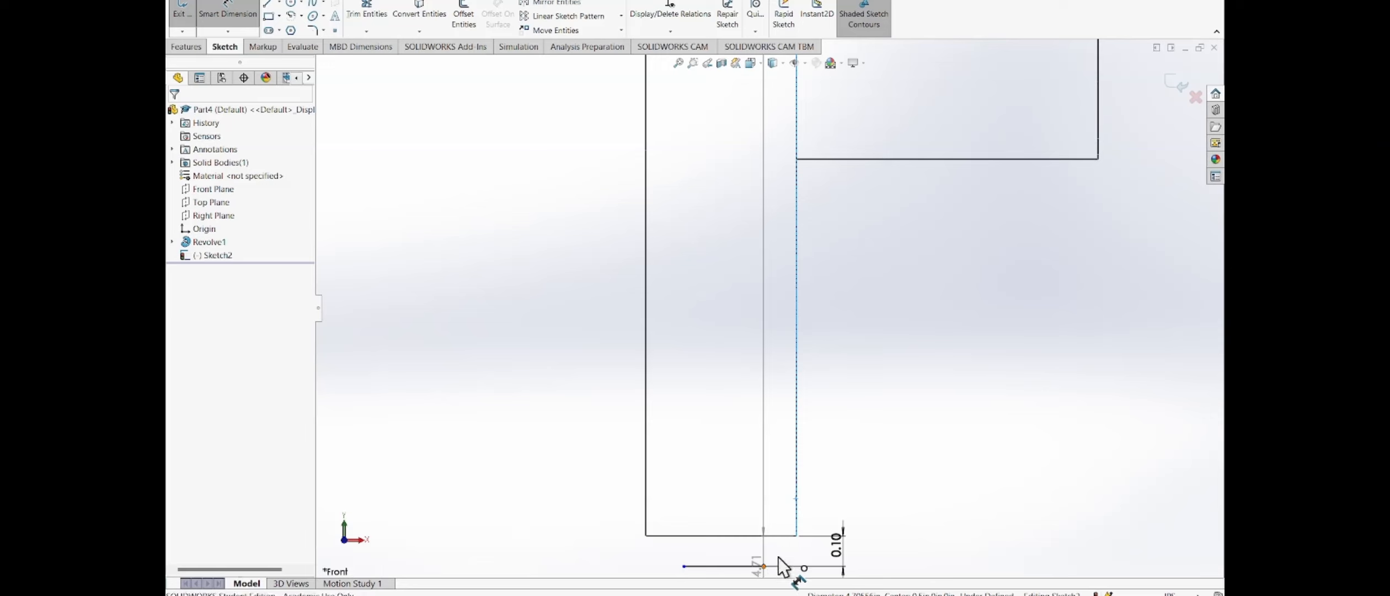
pyautogui.scroll(2, 783, 524)
pyautogui.scroll(-5, 779, 484)
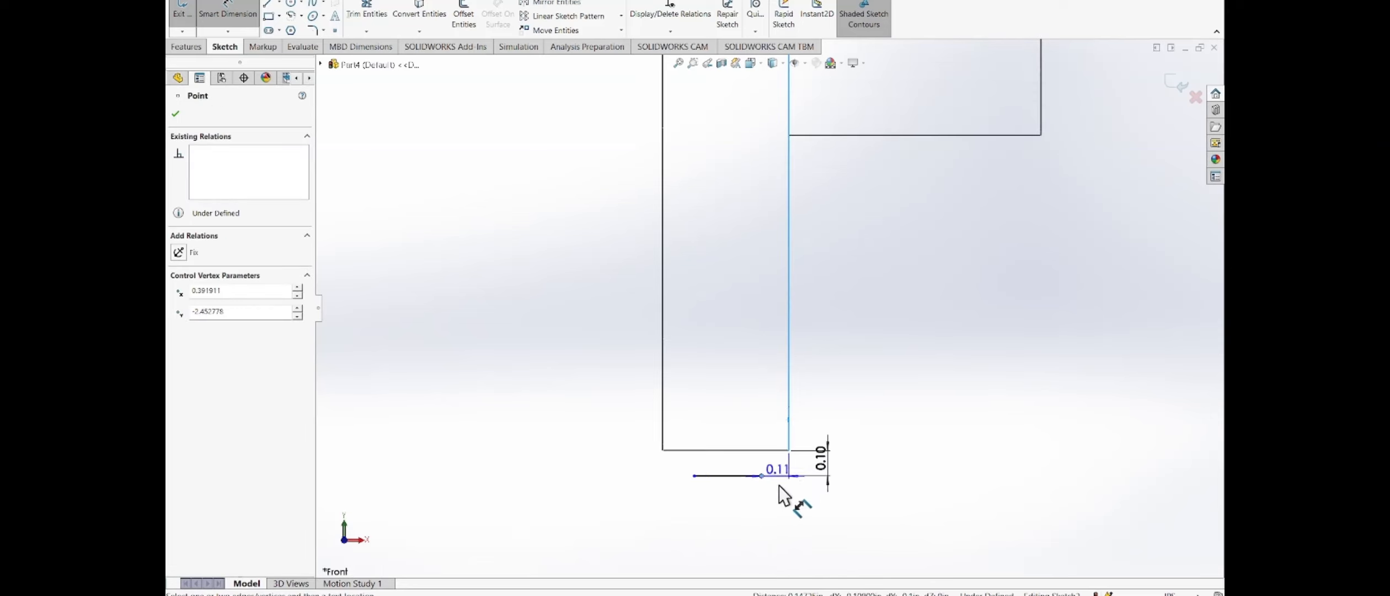
pyautogui.click(779, 499)
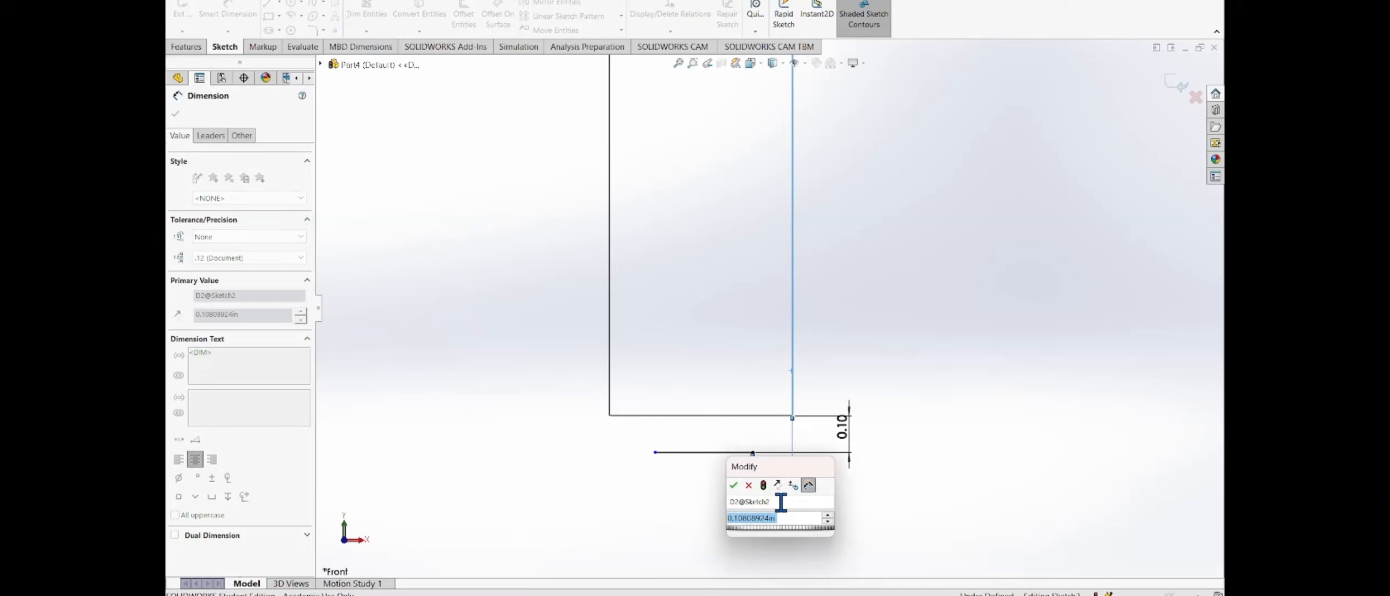
pyautogui.write('0.138')
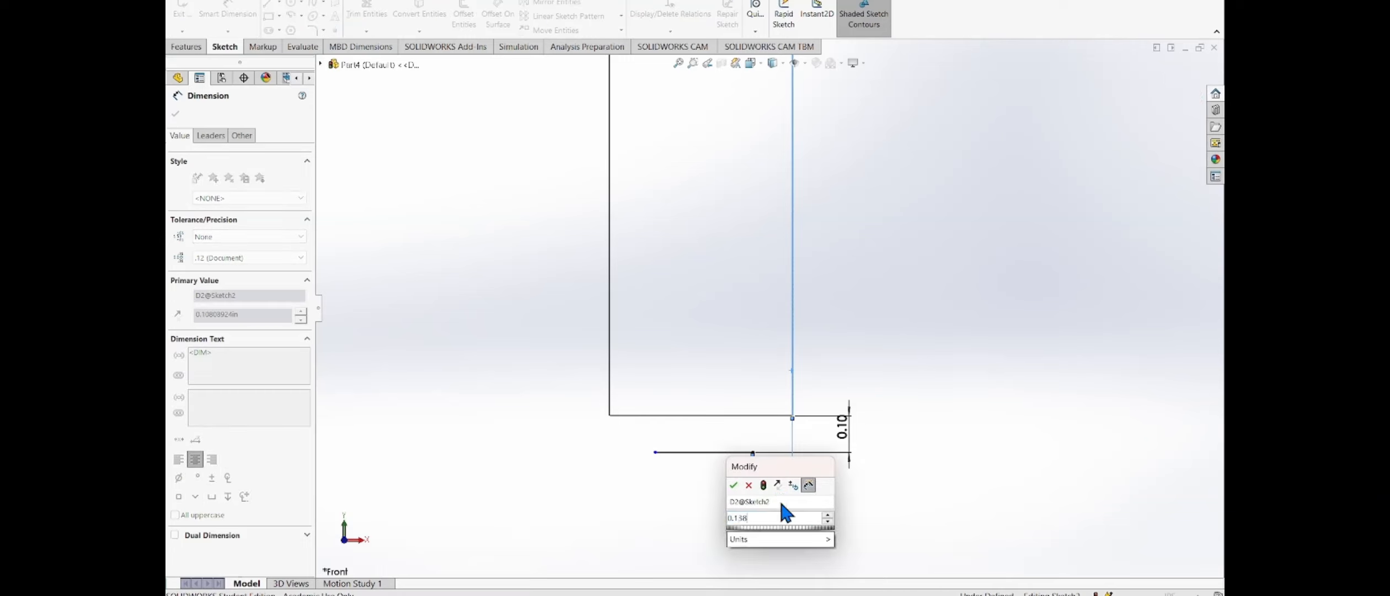
pyautogui.press('Return')
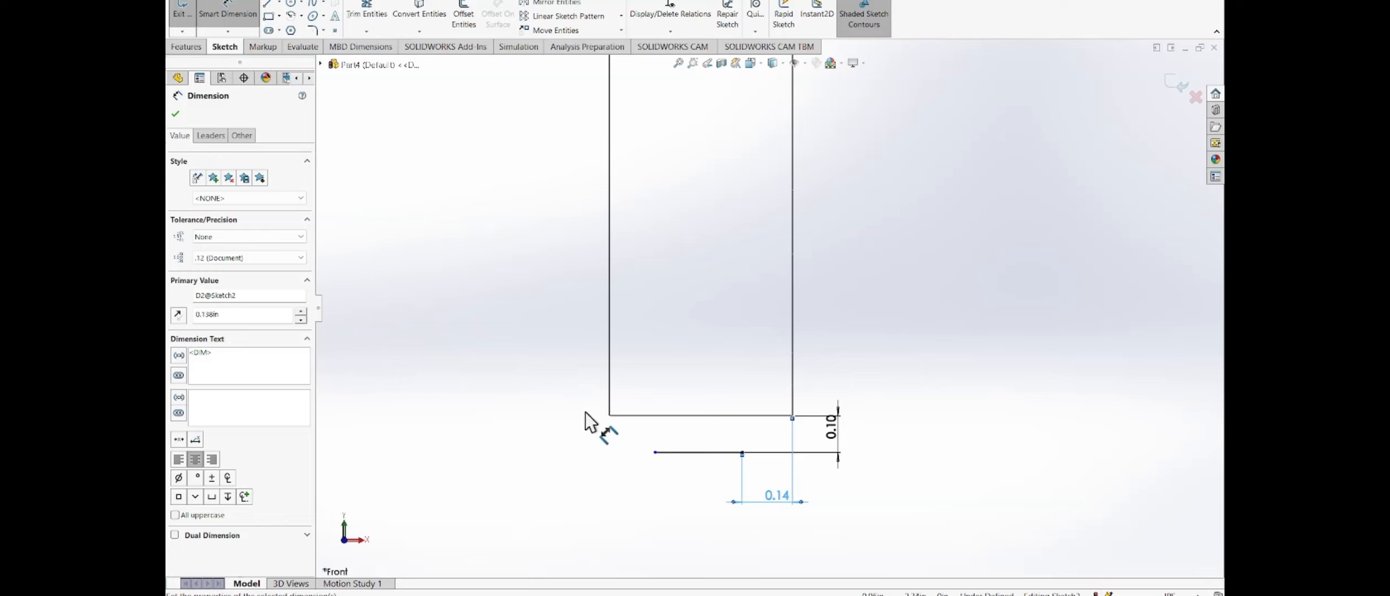
# Dimension the horizontal distance from the disc's left side edge to the short line's left endpoint and set it to 0.138 in
pyautogui.click(609, 406)
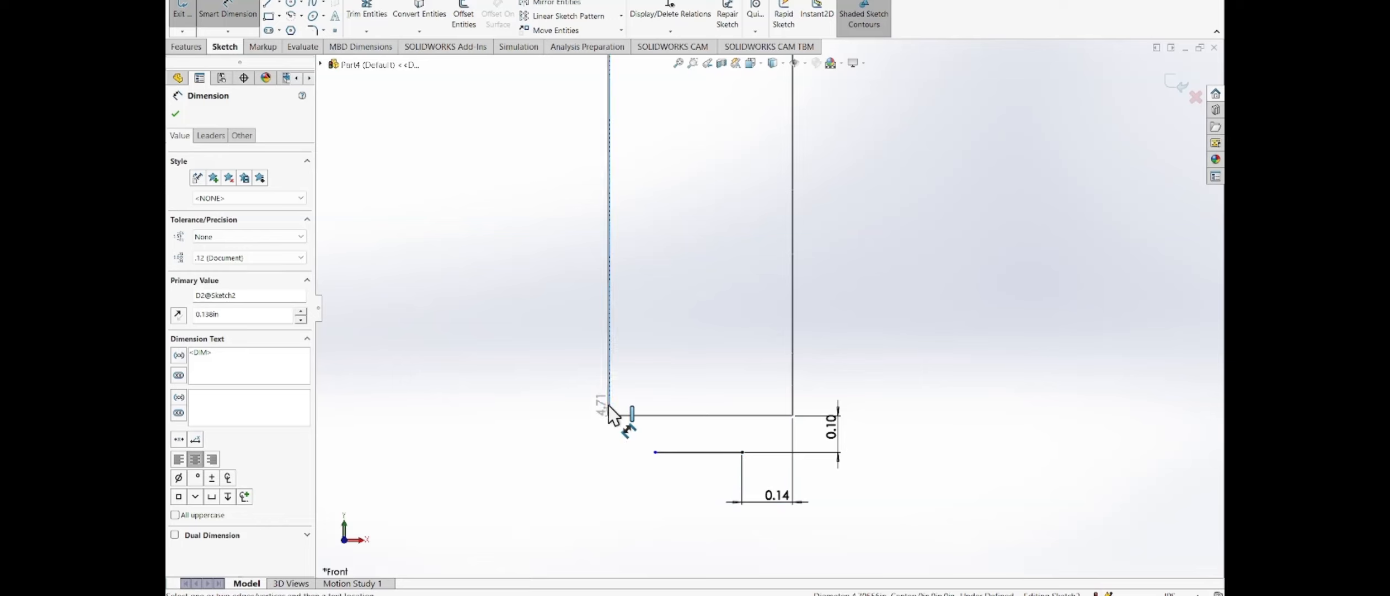
pyautogui.click(648, 454)
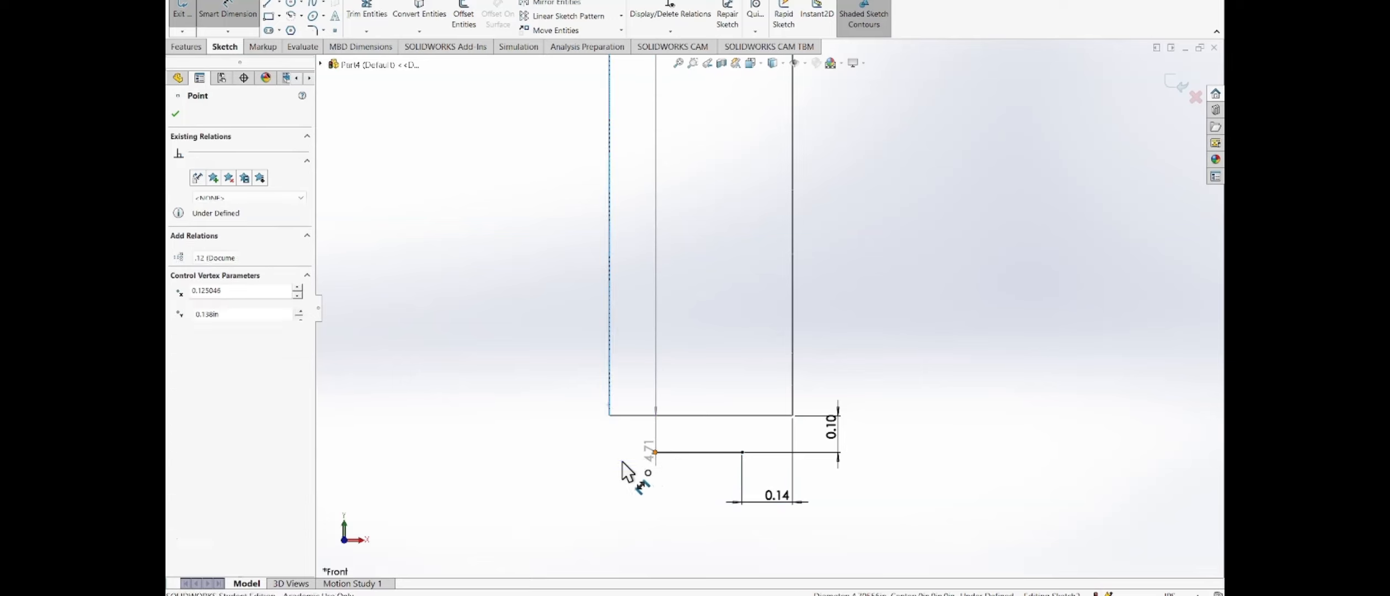
pyautogui.click(629, 474)
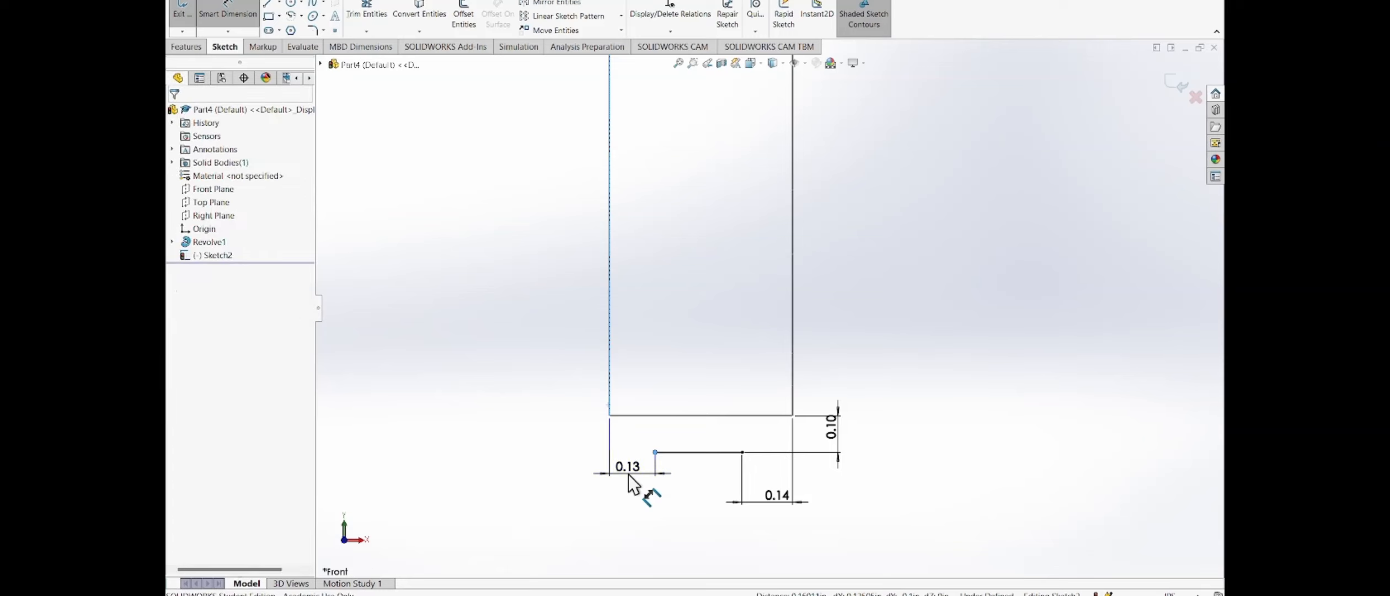
pyautogui.doubleClick(629, 473)
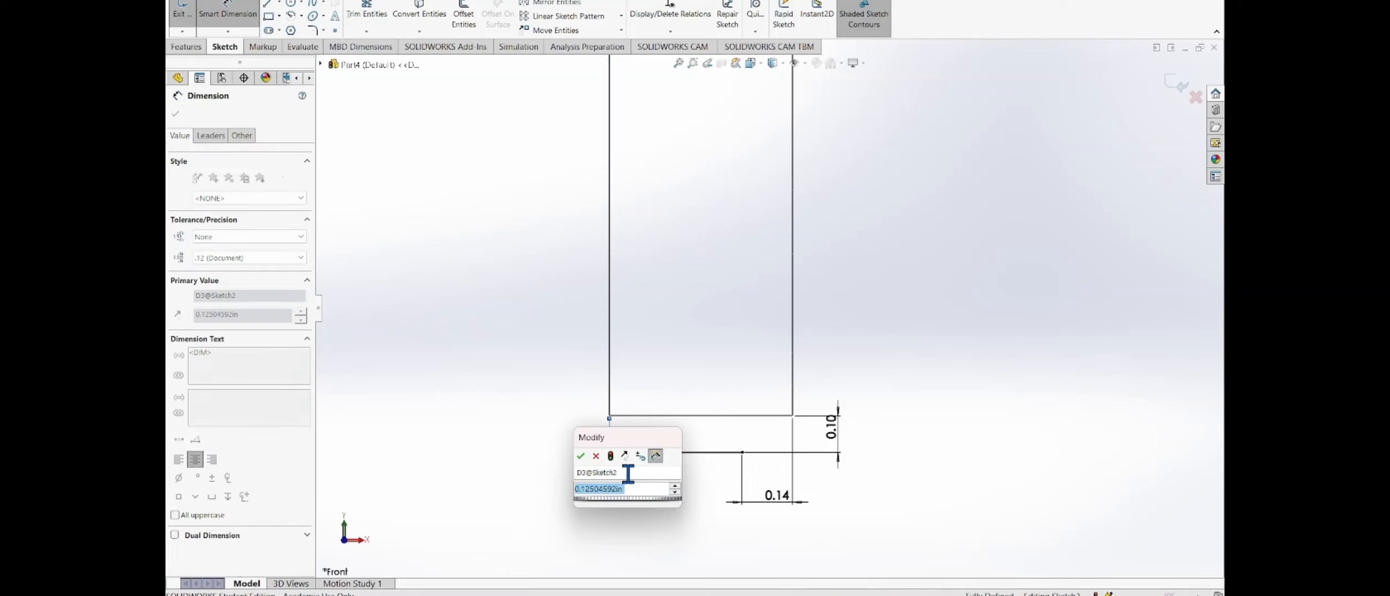
pyautogui.write('0.138')
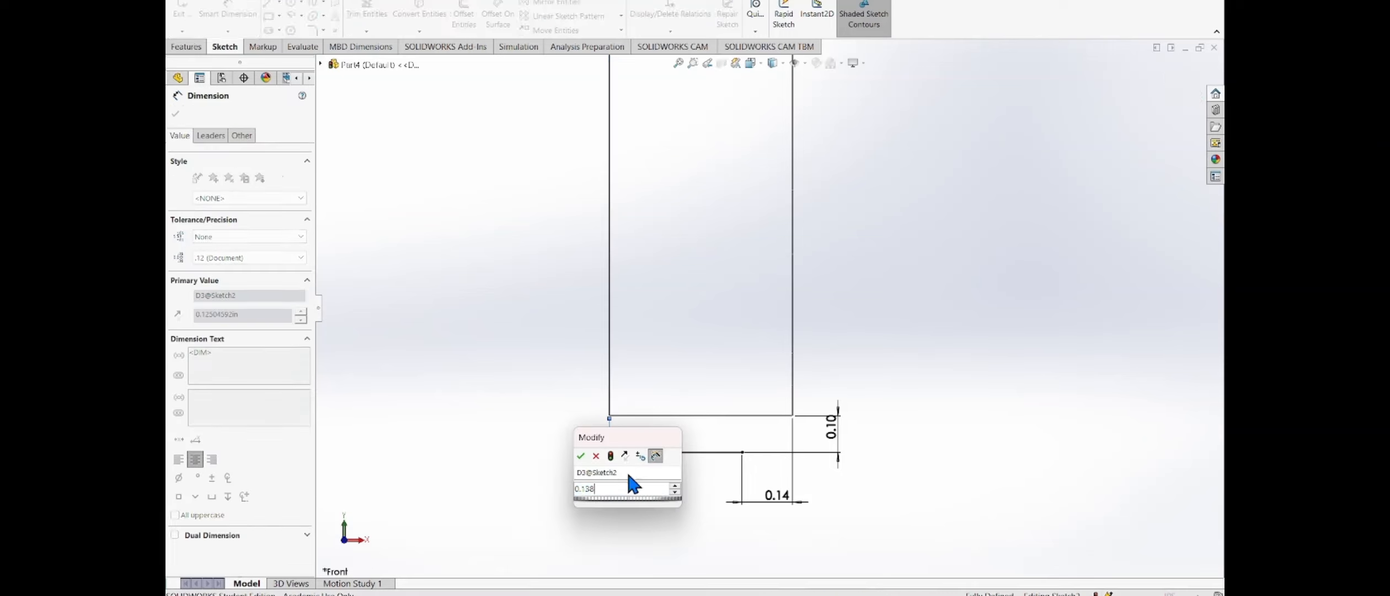
pyautogui.press('Return')
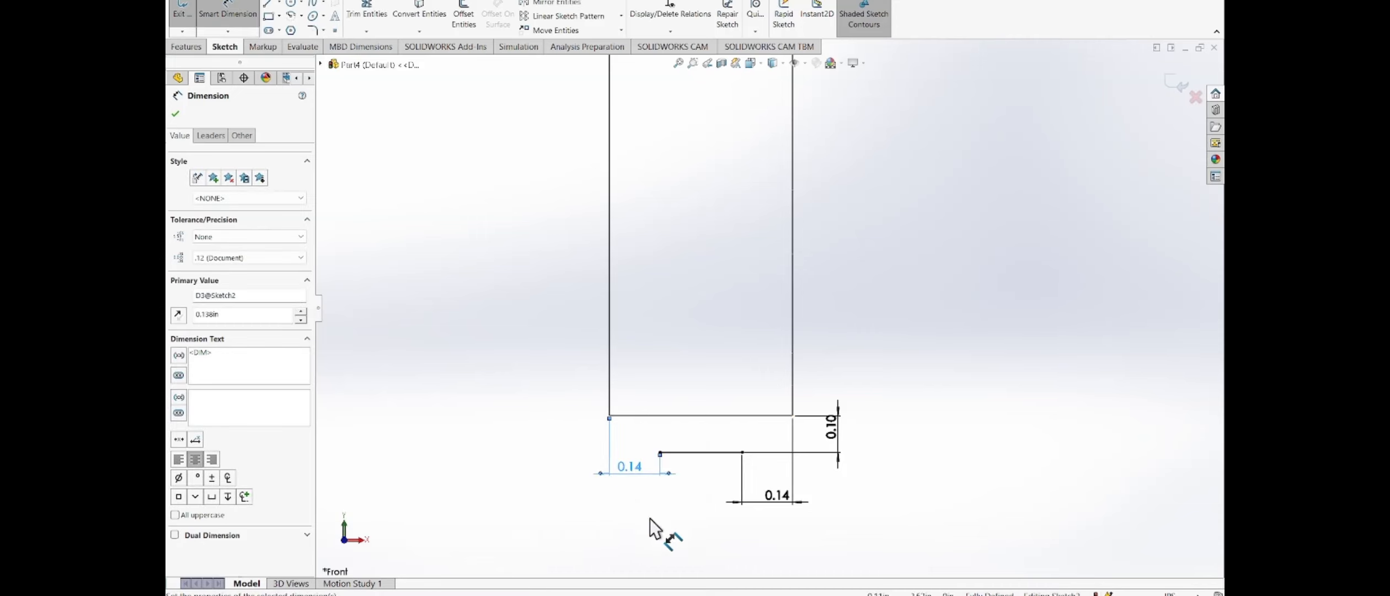
# Sketch two crossing lines upward from the short line's endpoints, leaning inward about 17° from the left end and about 13° from the right
pyautogui.scroll(-1, 704, 311)
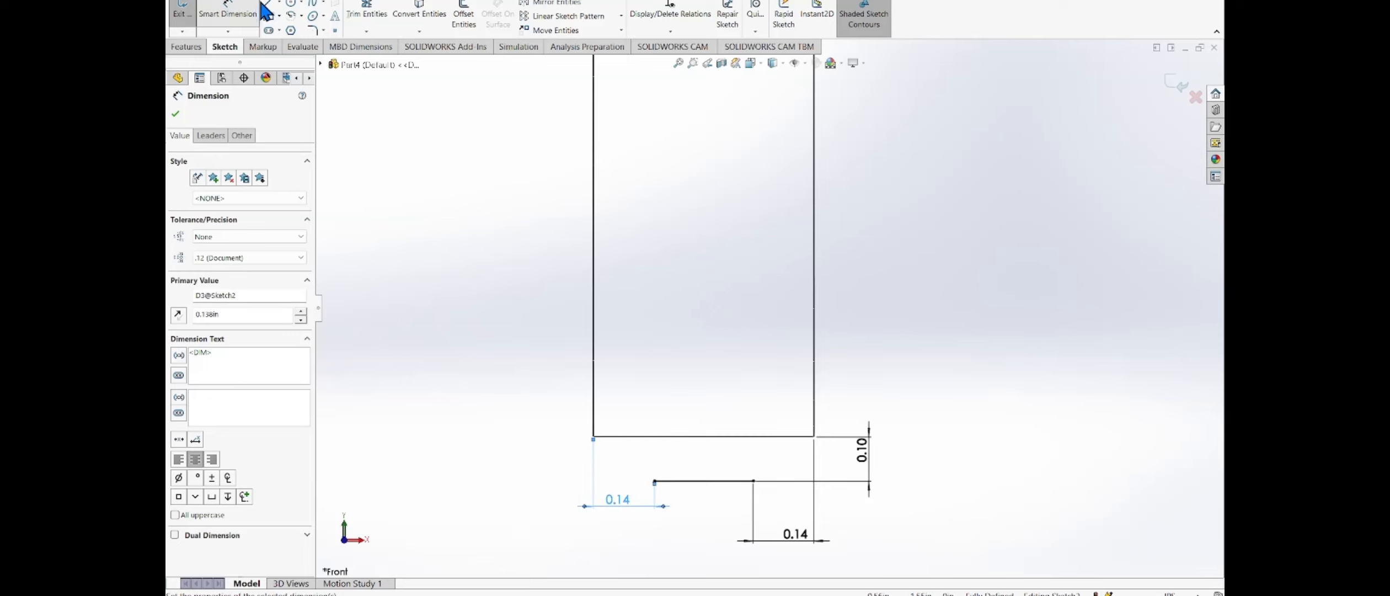
pyautogui.press('l')
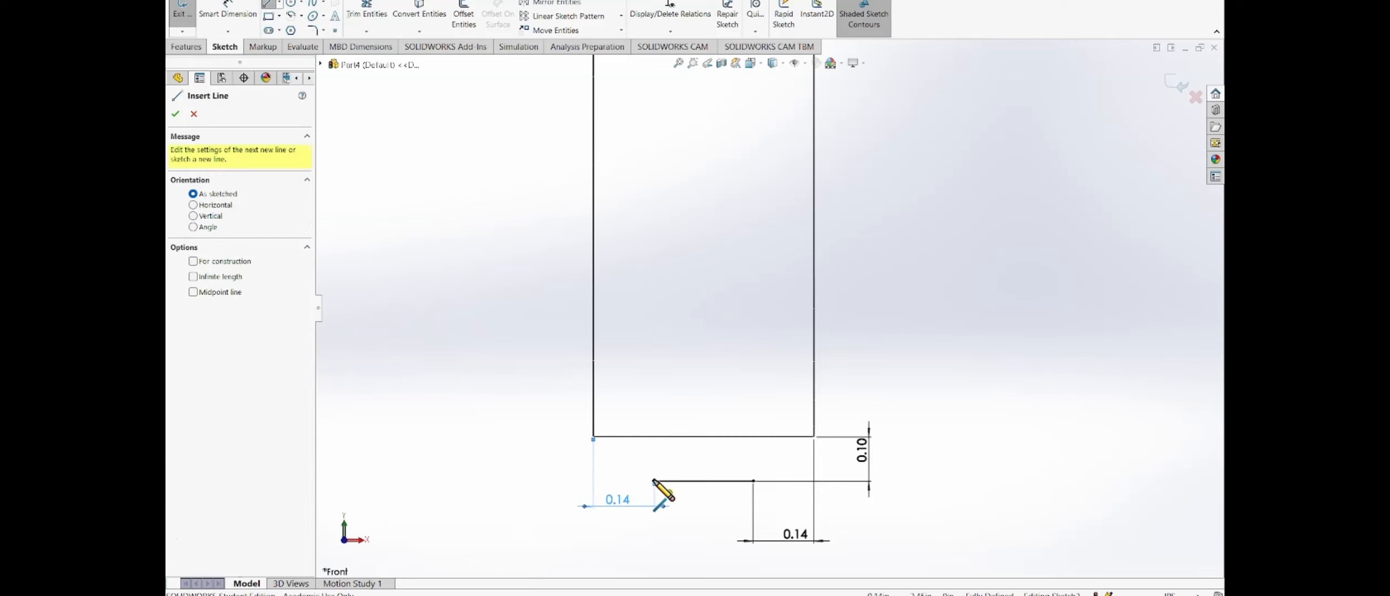
pyautogui.click(654, 480)
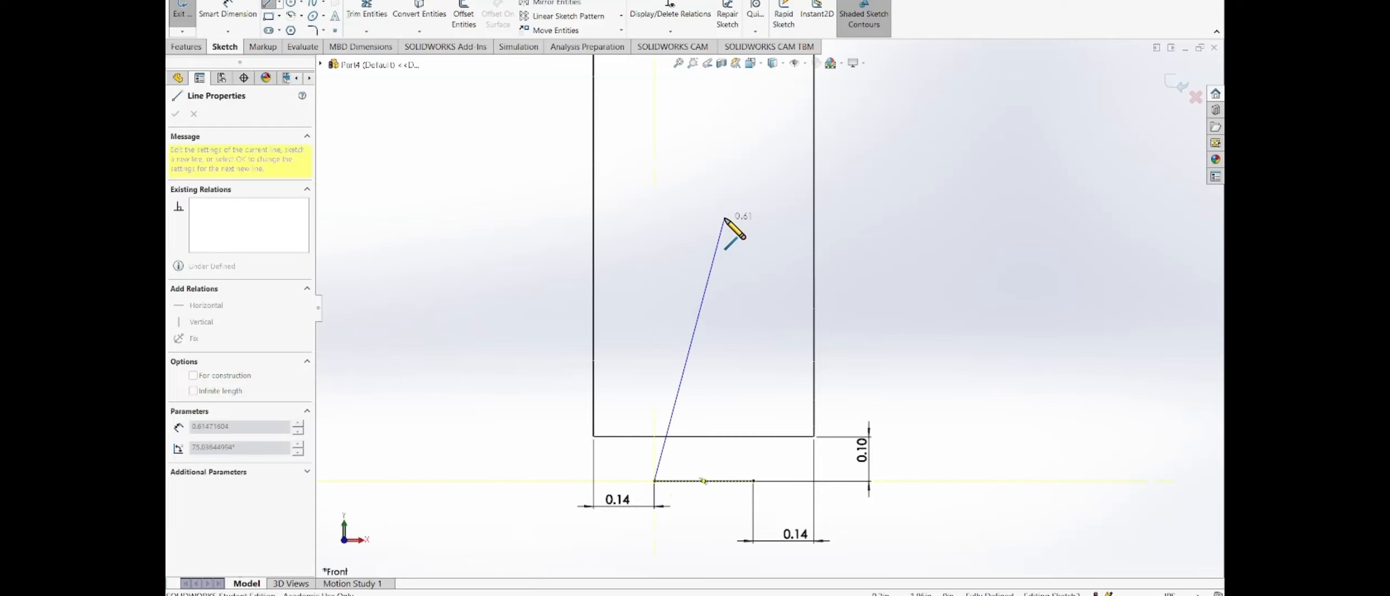
pyautogui.click(741, 193)
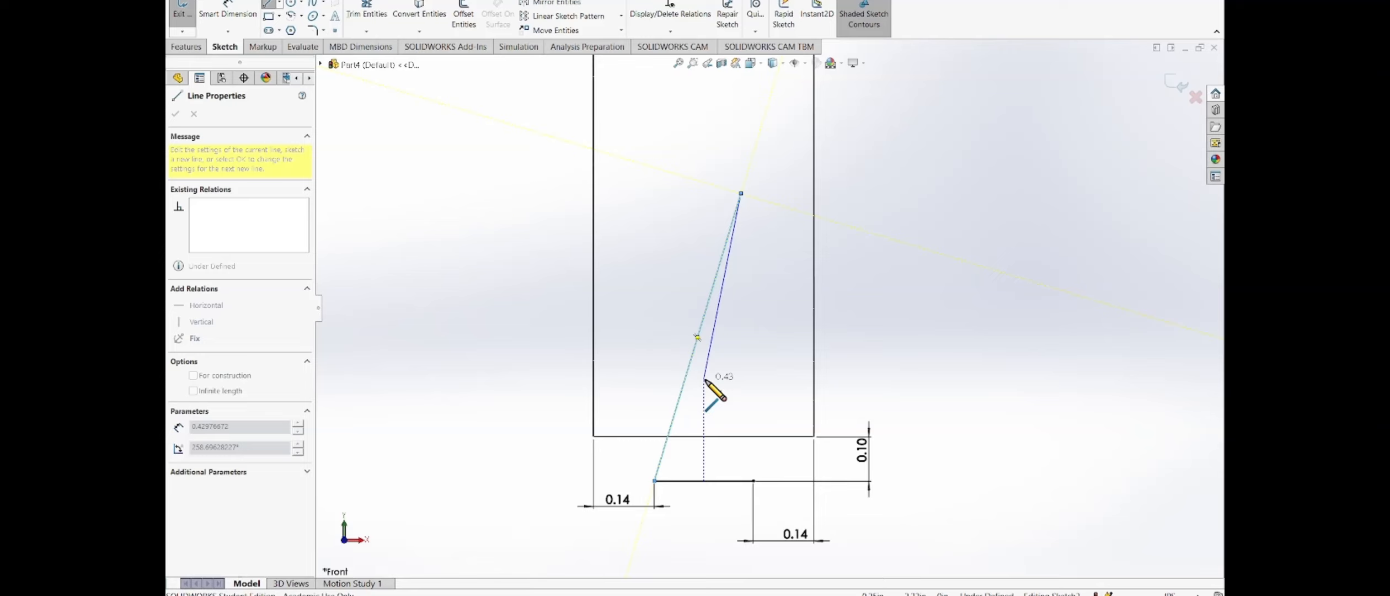
pyautogui.press('Escape')
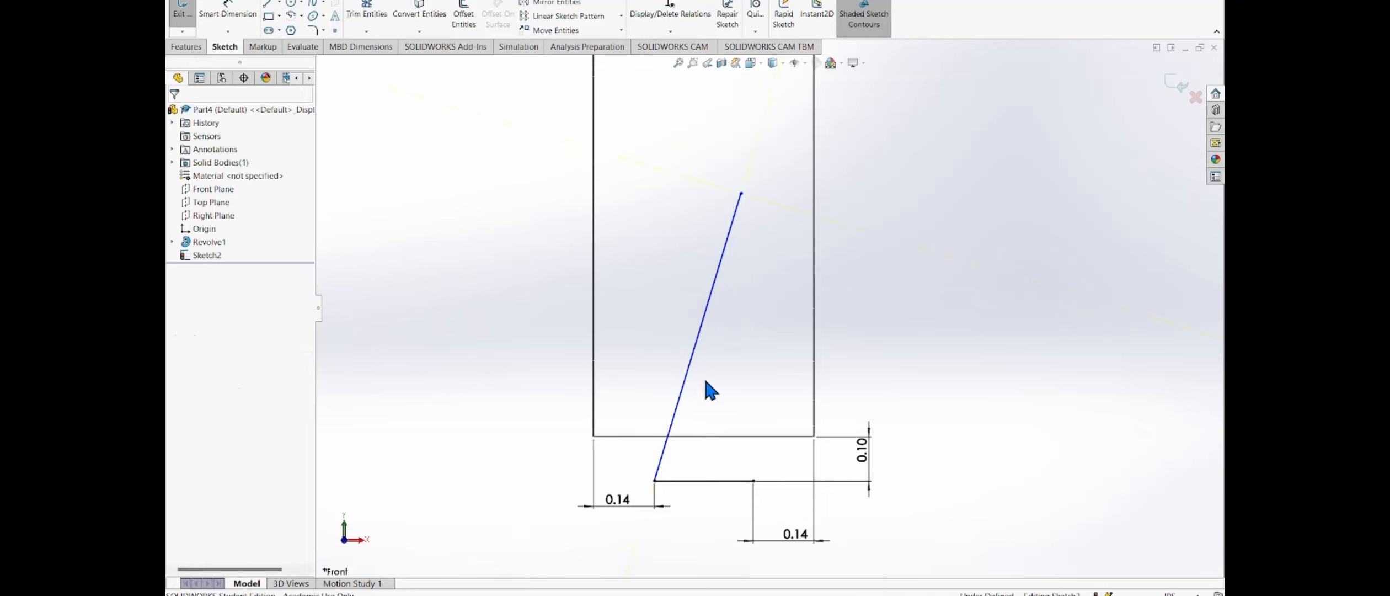
pyautogui.click(269, 11)
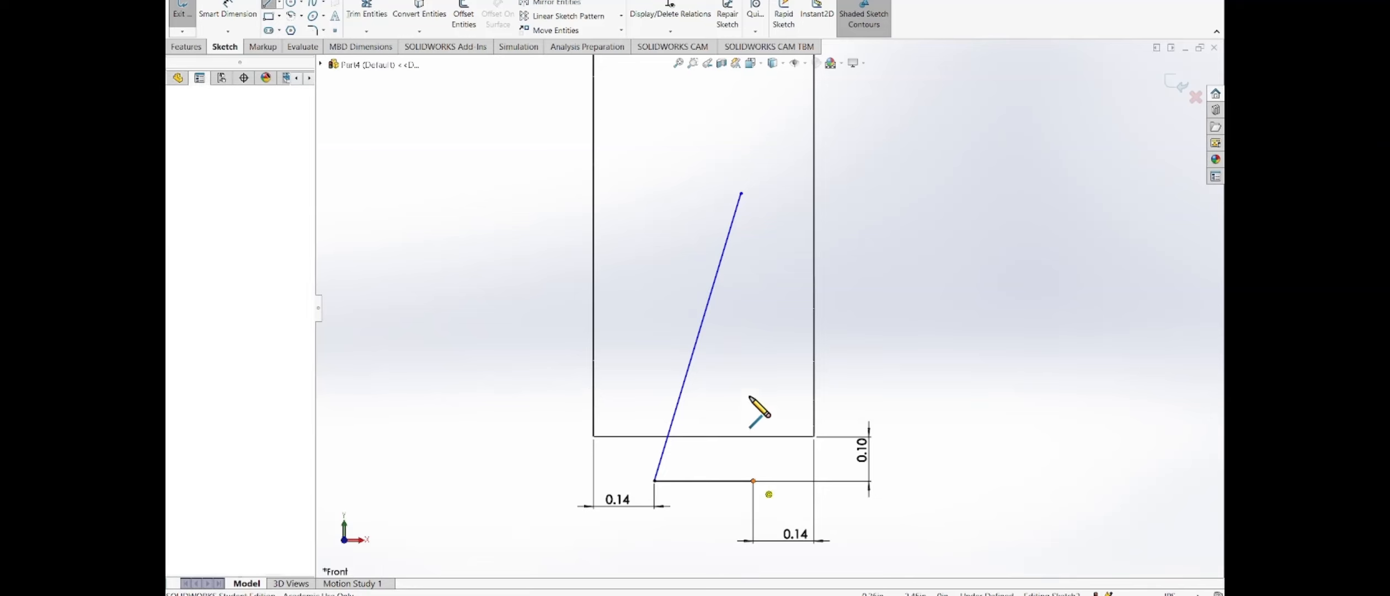
pyautogui.click(691, 203)
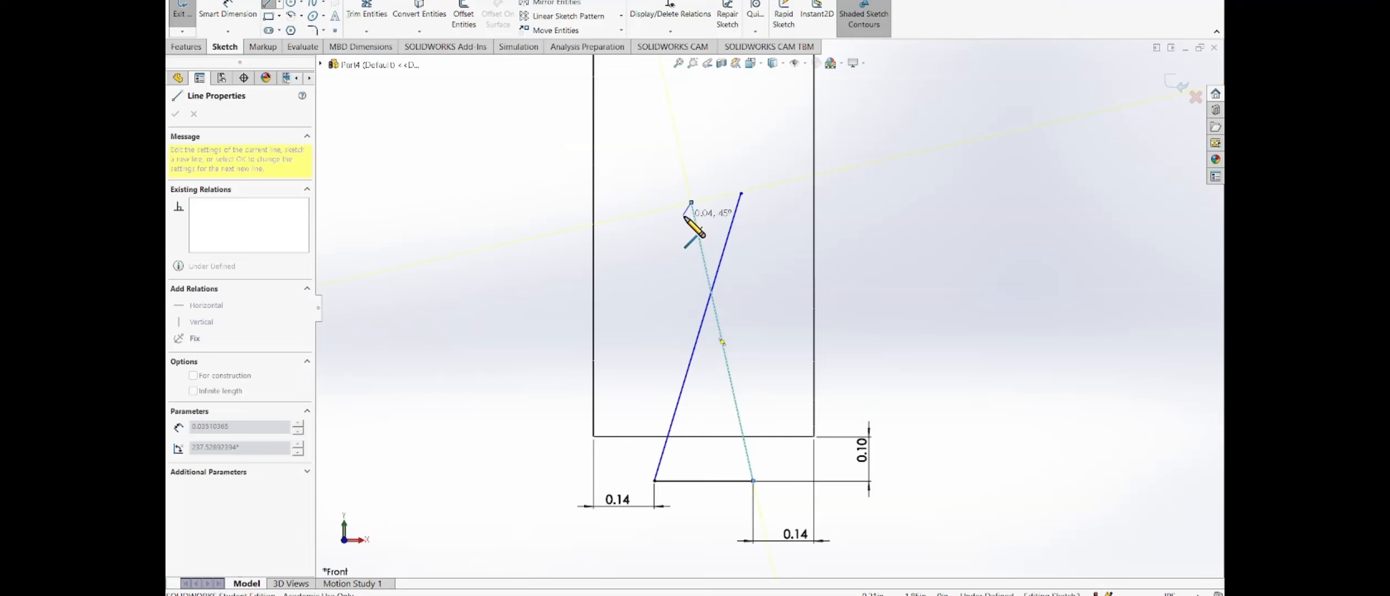
pyautogui.press('Escape')
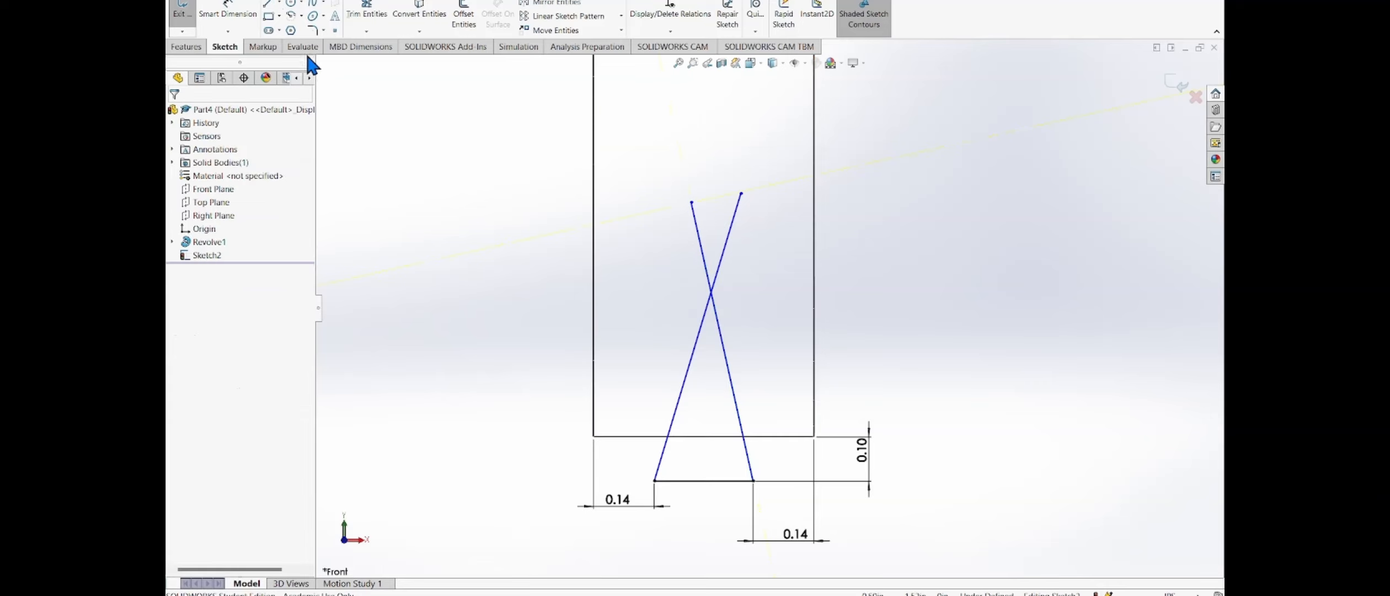
# Dimension the angle between the disc's left side edge and the slanted line from the left endpoint, and set it to 20°
pyautogui.click(227, 22)
pyautogui.click(691, 356)
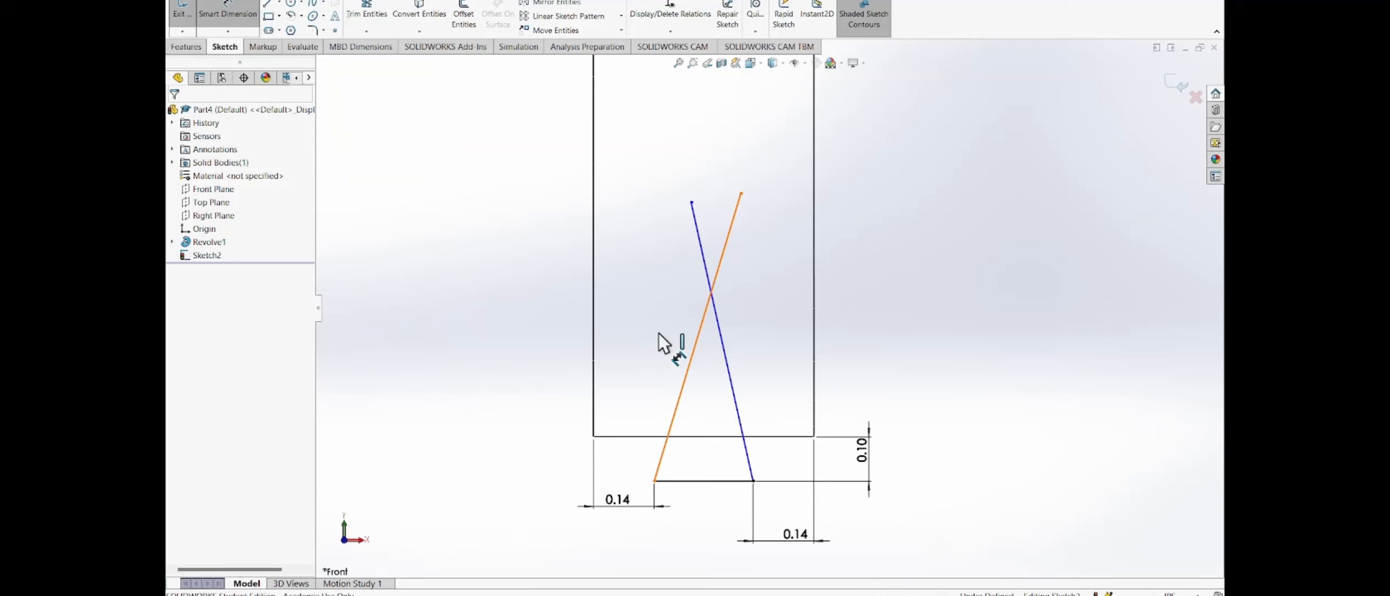
pyautogui.click(593, 302)
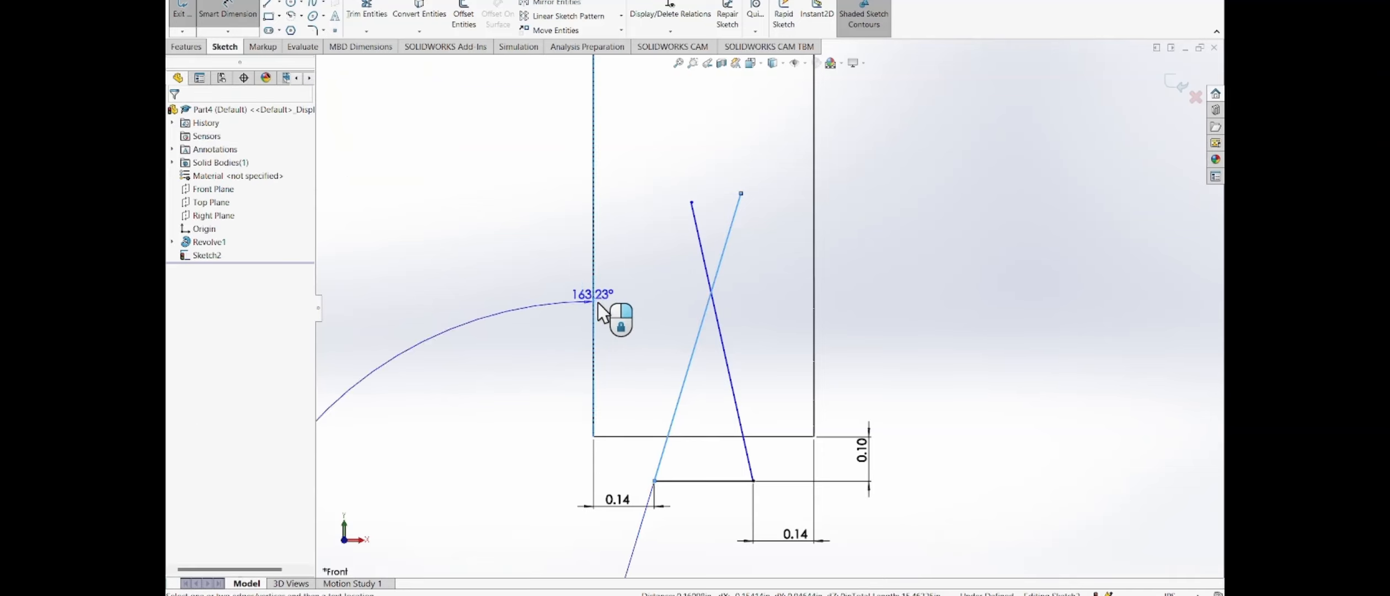
pyautogui.click(638, 303)
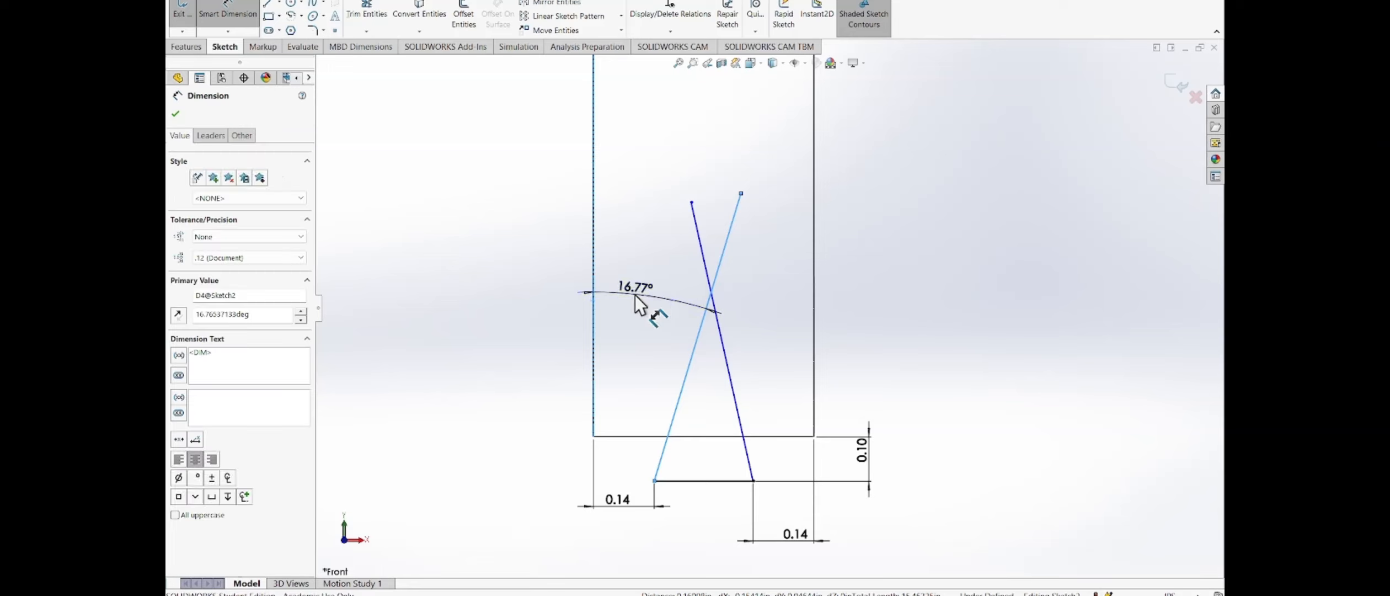
pyautogui.write('20')
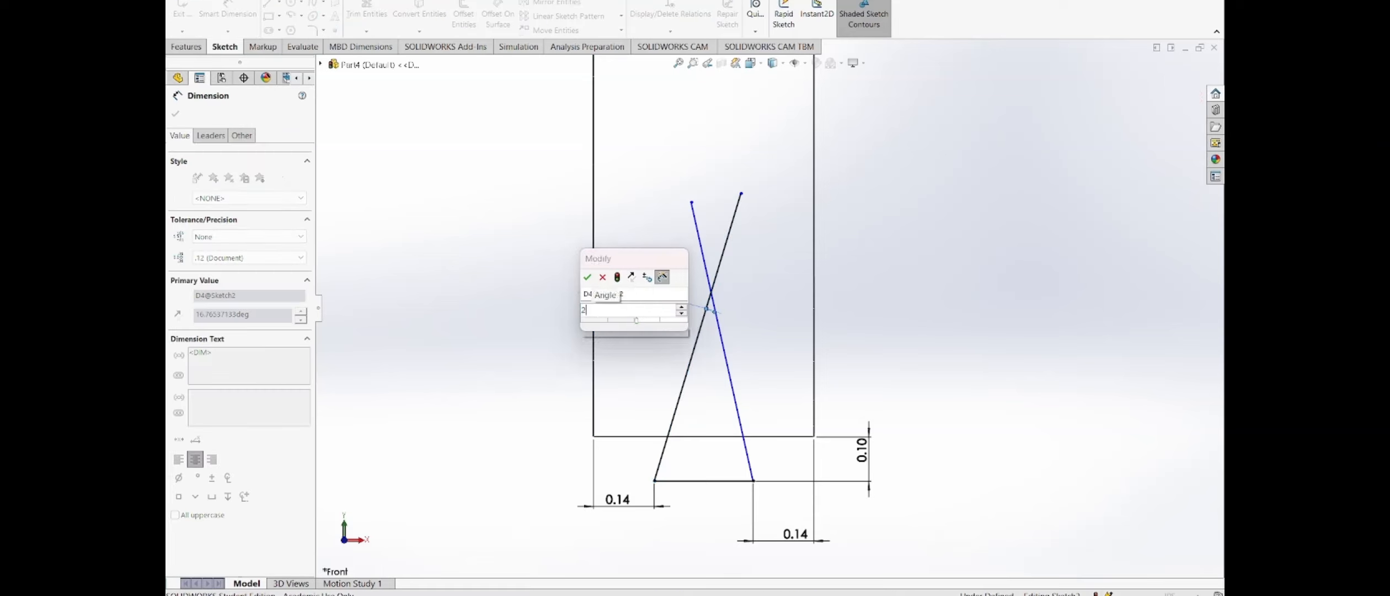
pyautogui.press('Return')
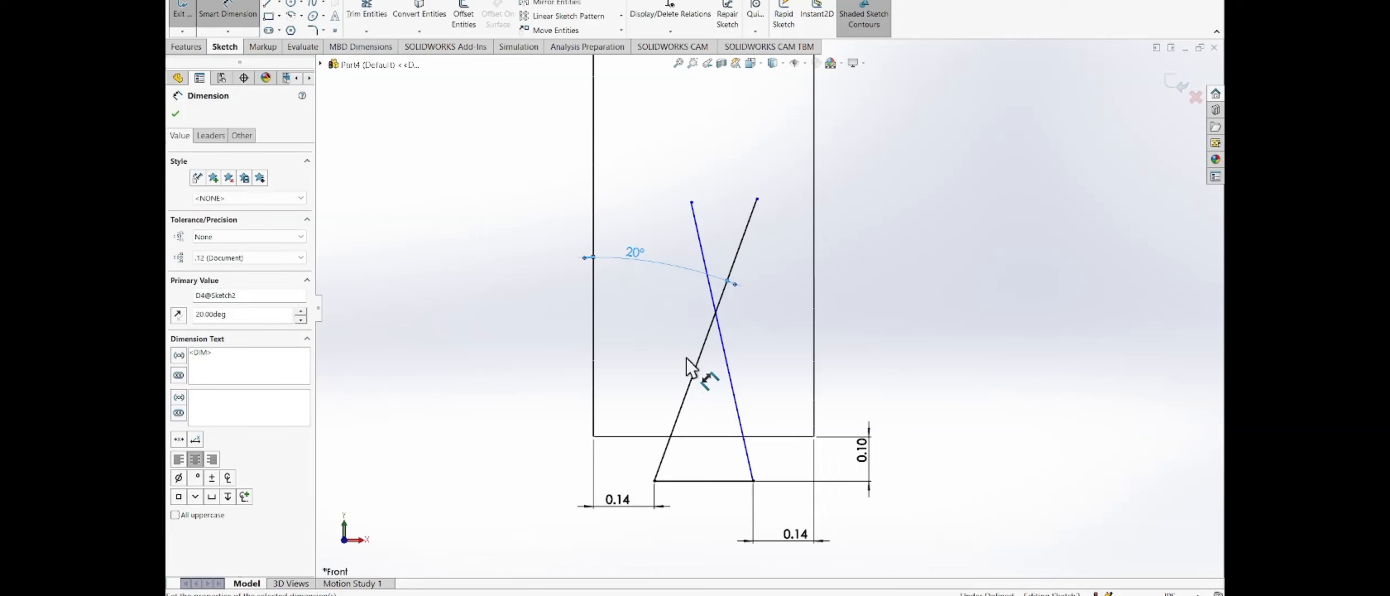
# Dimension the angle between the disc's right side edge and the other slanted line, set it to 20°, and finish dimensioning
pyautogui.click(735, 393)
pyautogui.click(813, 342)
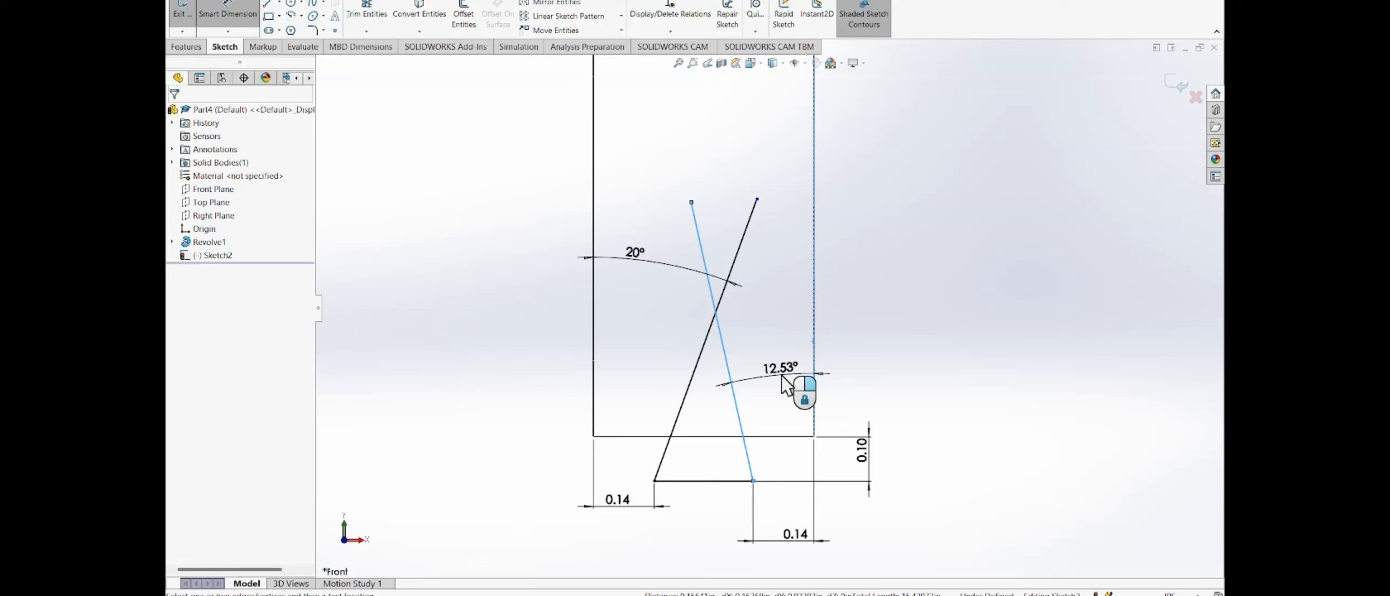
pyautogui.click(782, 375)
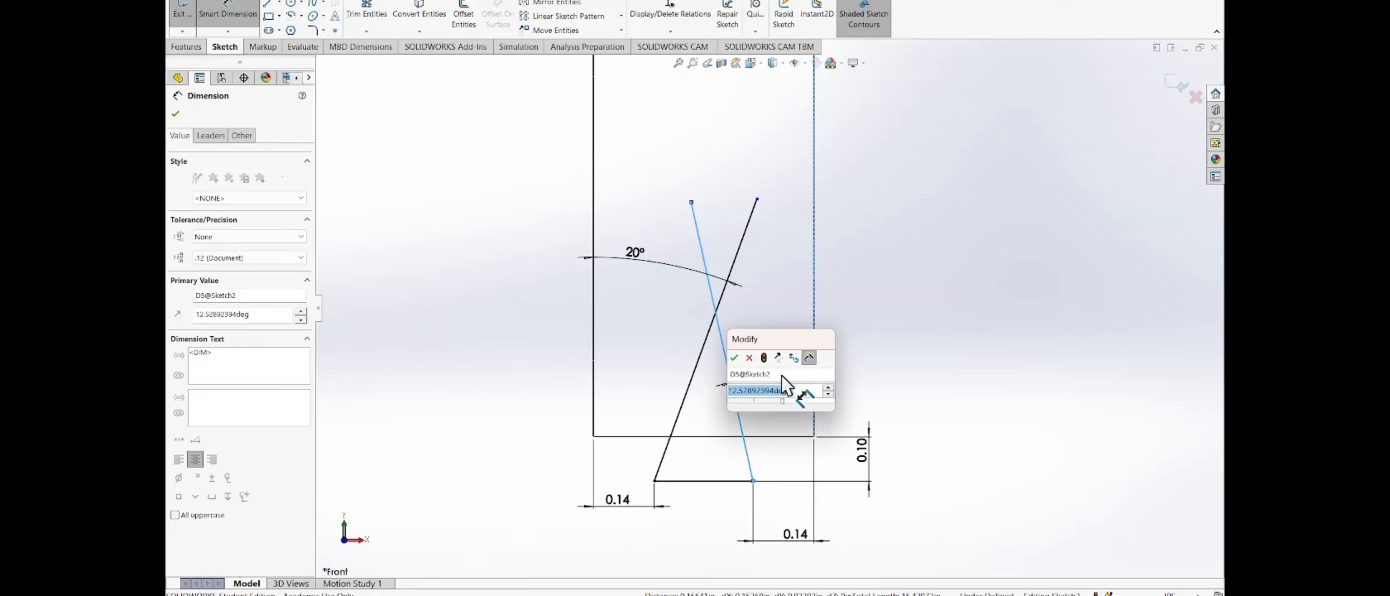
pyautogui.write('22')
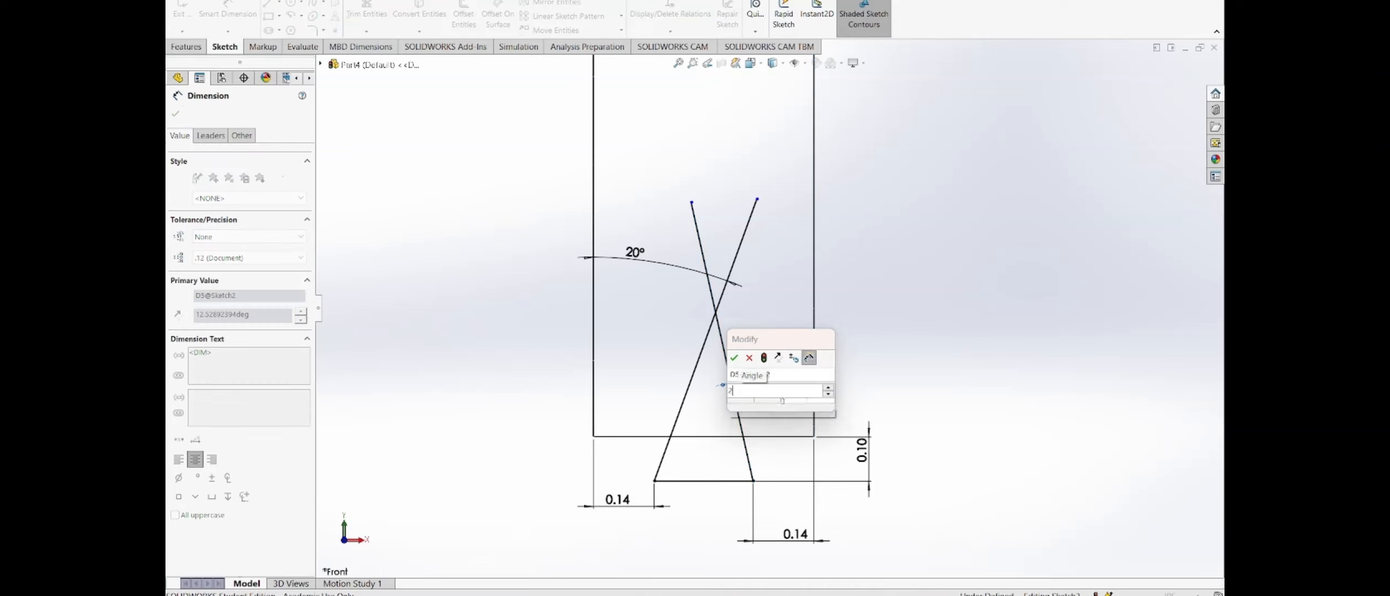
pyautogui.press('Escape')
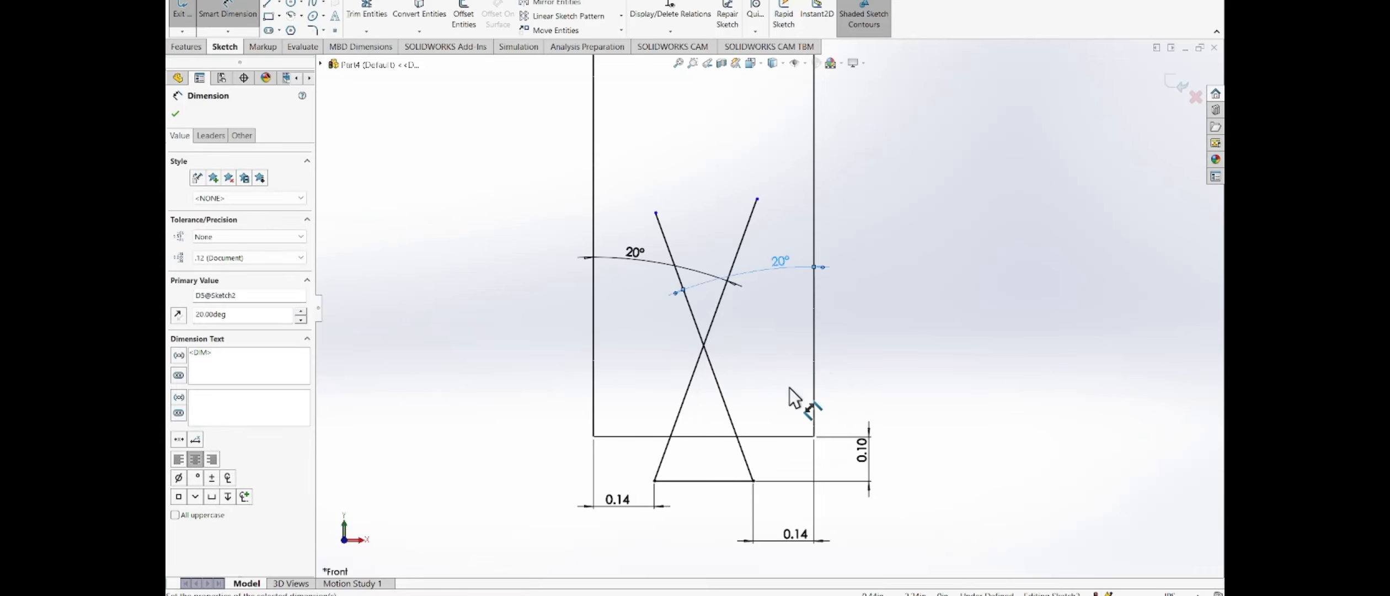
pyautogui.click(176, 113)
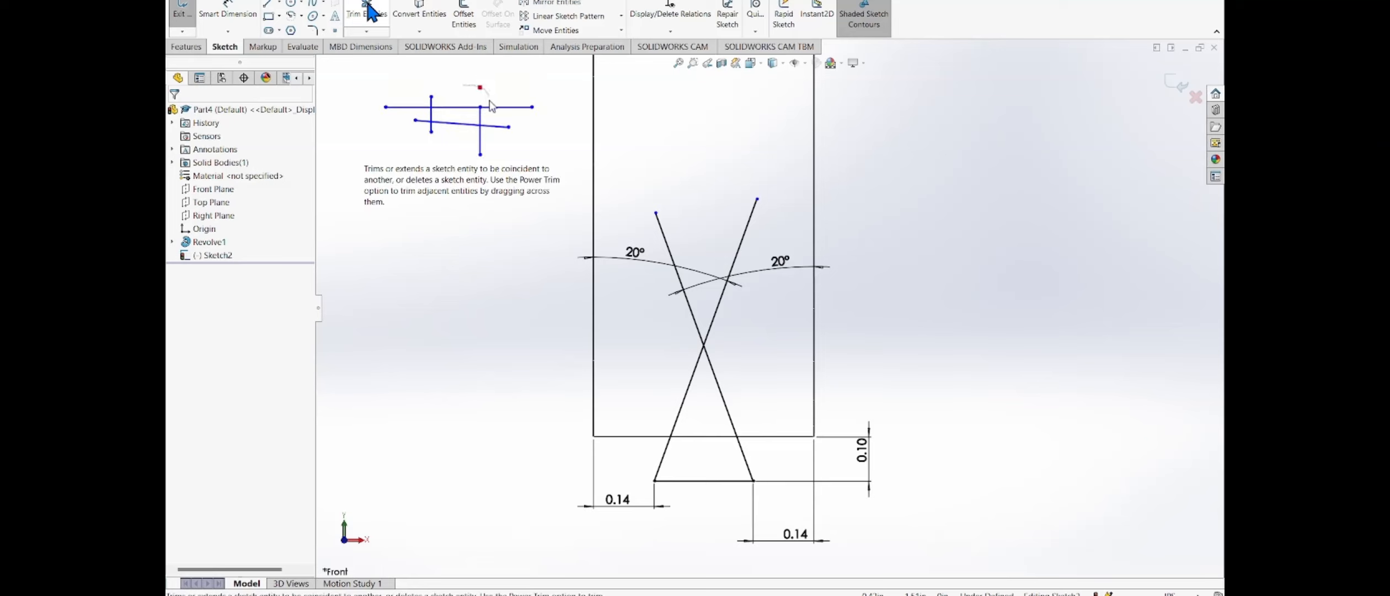
# Trim away both slanted lines above their intersection so they form a closed triangle with the short line
pyautogui.click(368, 12)
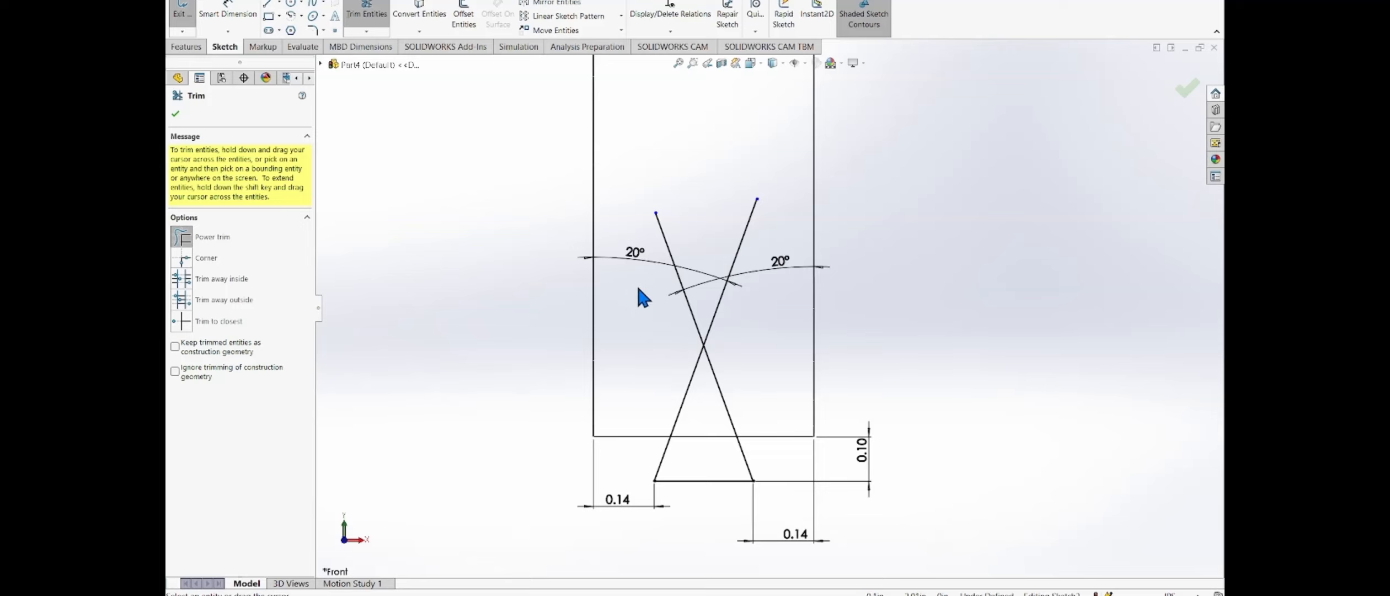
pyautogui.moveTo(640, 286)
pyautogui.mouseDown()
pyautogui.moveTo(719, 285)
pyautogui.moveTo(748, 301)
pyautogui.mouseUp()
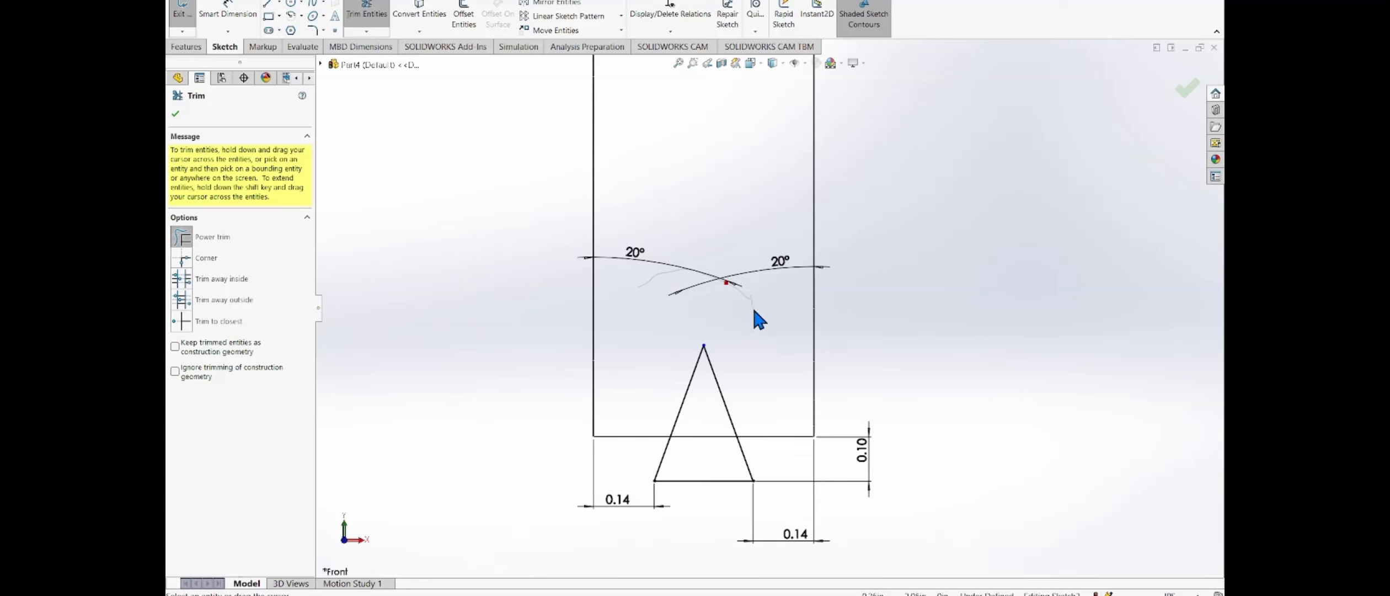
pyautogui.moveTo(672, 270); pyautogui.dragTo(630, 298)
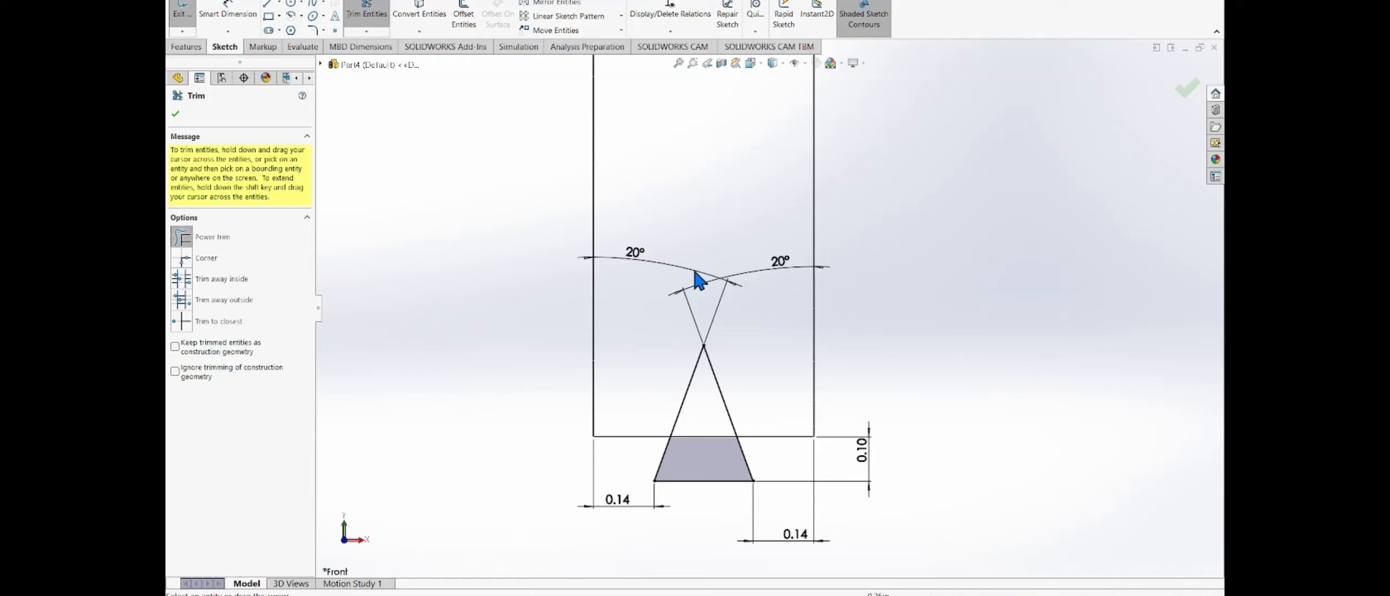
pyautogui.moveTo(625, 297)
pyautogui.mouseDown()
pyautogui.moveTo(755, 321)
pyautogui.moveTo(683, 201)
pyautogui.moveTo(651, 299)
pyautogui.mouseUp()
pyautogui.moveTo(699, 205)
pyautogui.mouseDown()
pyautogui.moveTo(635, 282)
pyautogui.moveTo(725, 301)
pyautogui.mouseUp()
pyautogui.click(175, 114)
# Sketch a horizontal line about 1.81 in long from the origin past the hub's end face, and exit the sketch
pyautogui.press('f')
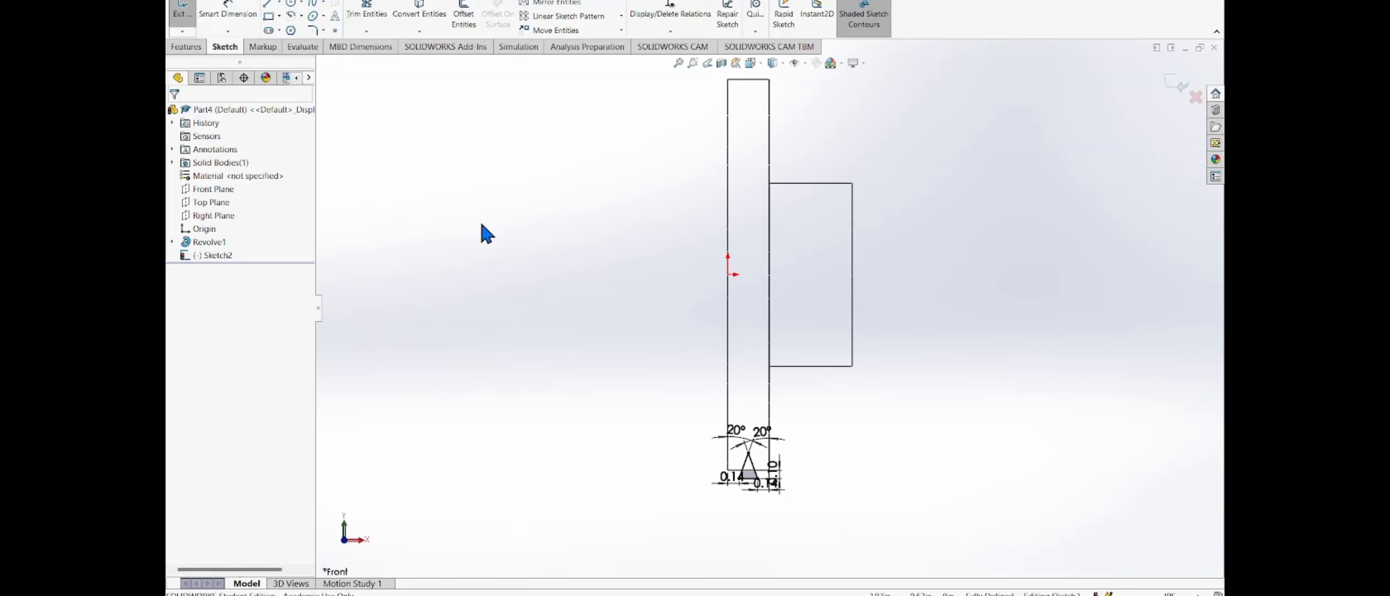
pyautogui.press('l')
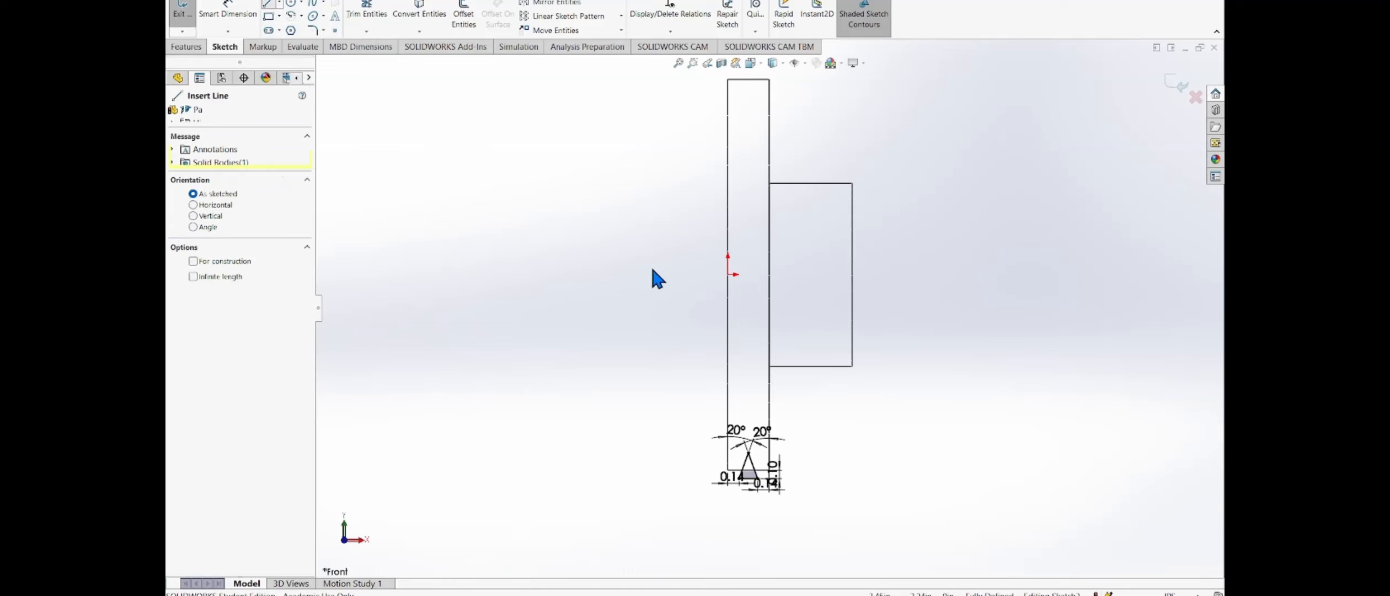
pyautogui.click(878, 274)
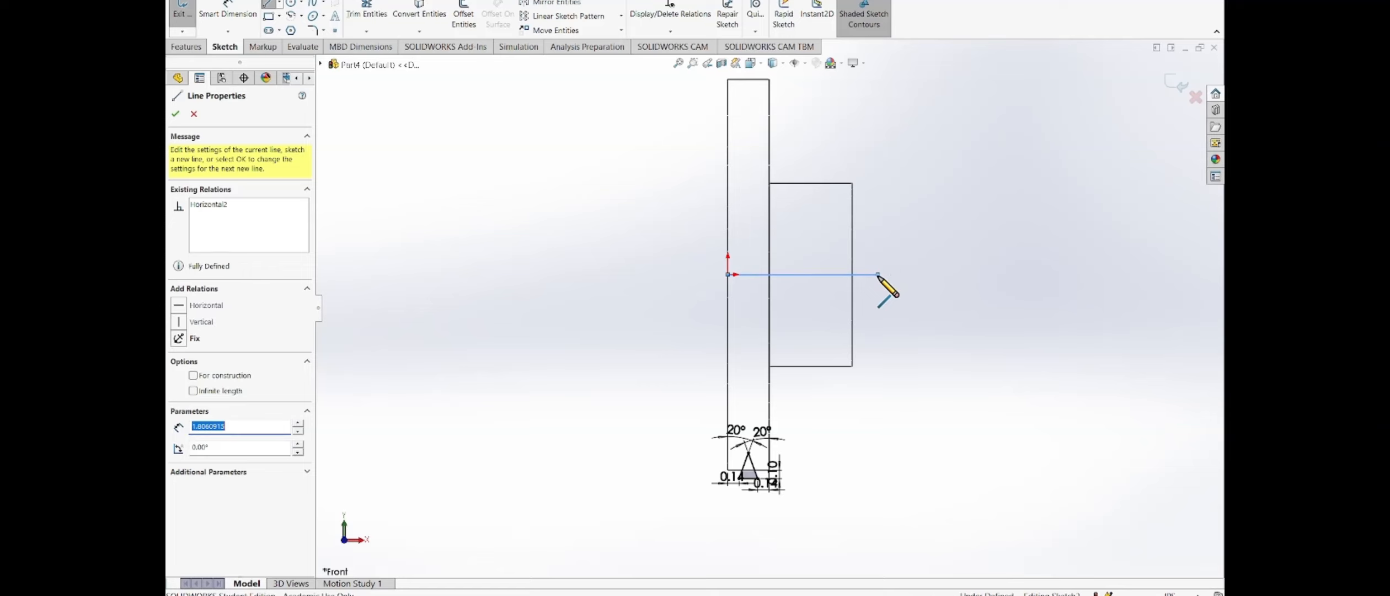
pyautogui.press('Escape')
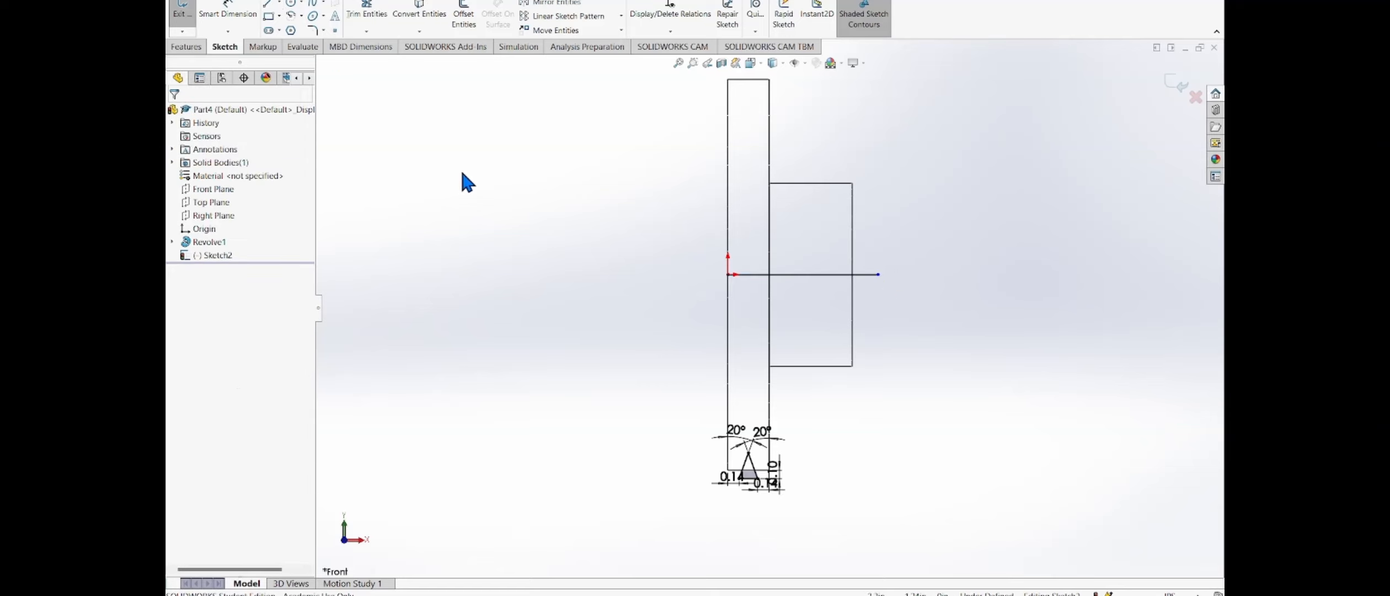
pyautogui.click(182, 14)
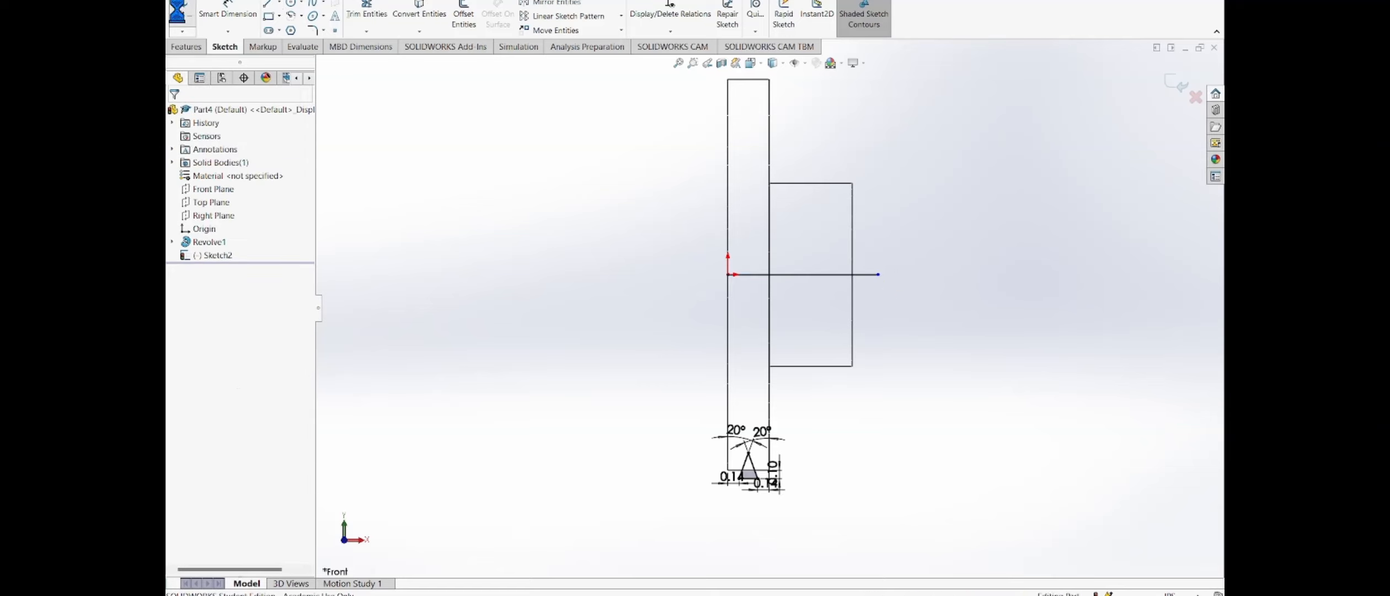
pyautogui.click(187, 46)
pyautogui.click(231, 21)
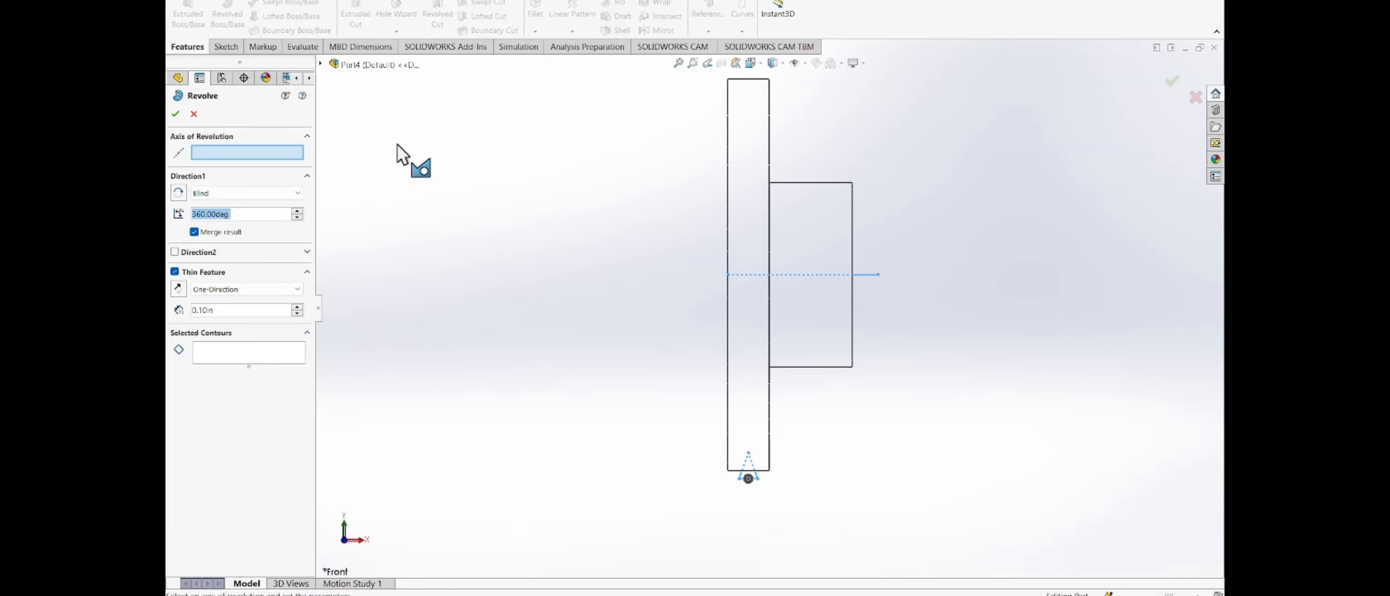
pyautogui.click(193, 113)
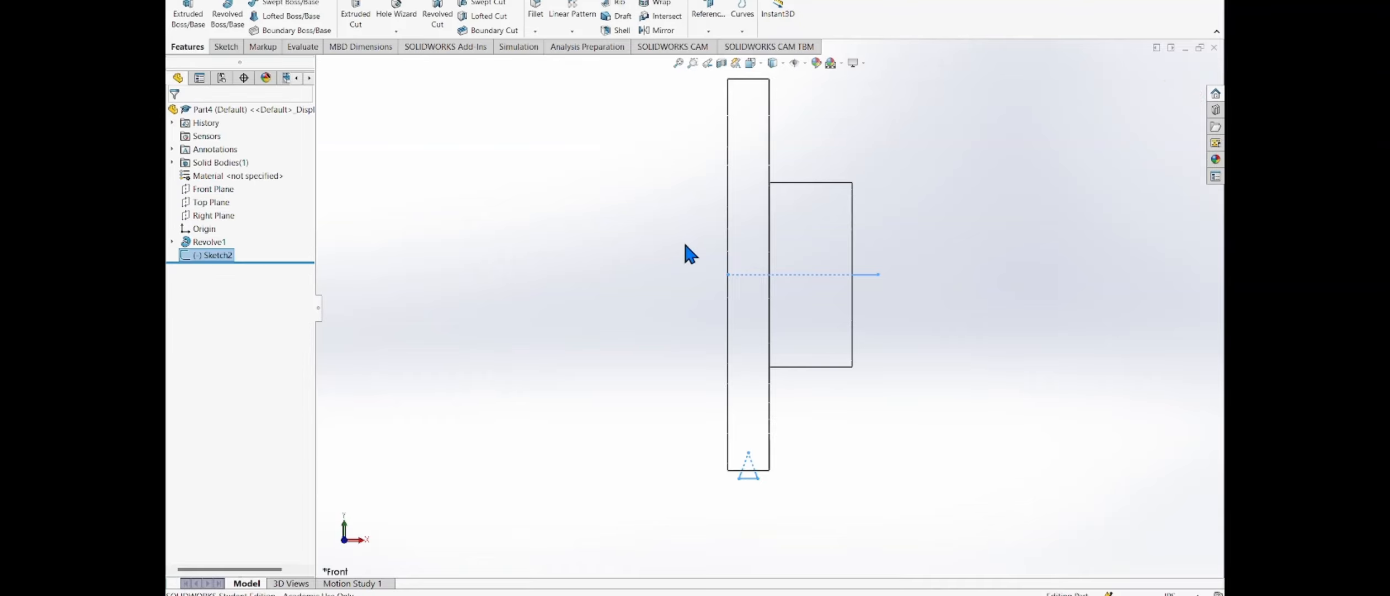
# Revolve-cut the triangular contour 360° around the horizontal sketch line through the hub, with the thin feature turned off
pyautogui.moveTo(683, 239); pyautogui.dragTo(636, 282, button='middle')
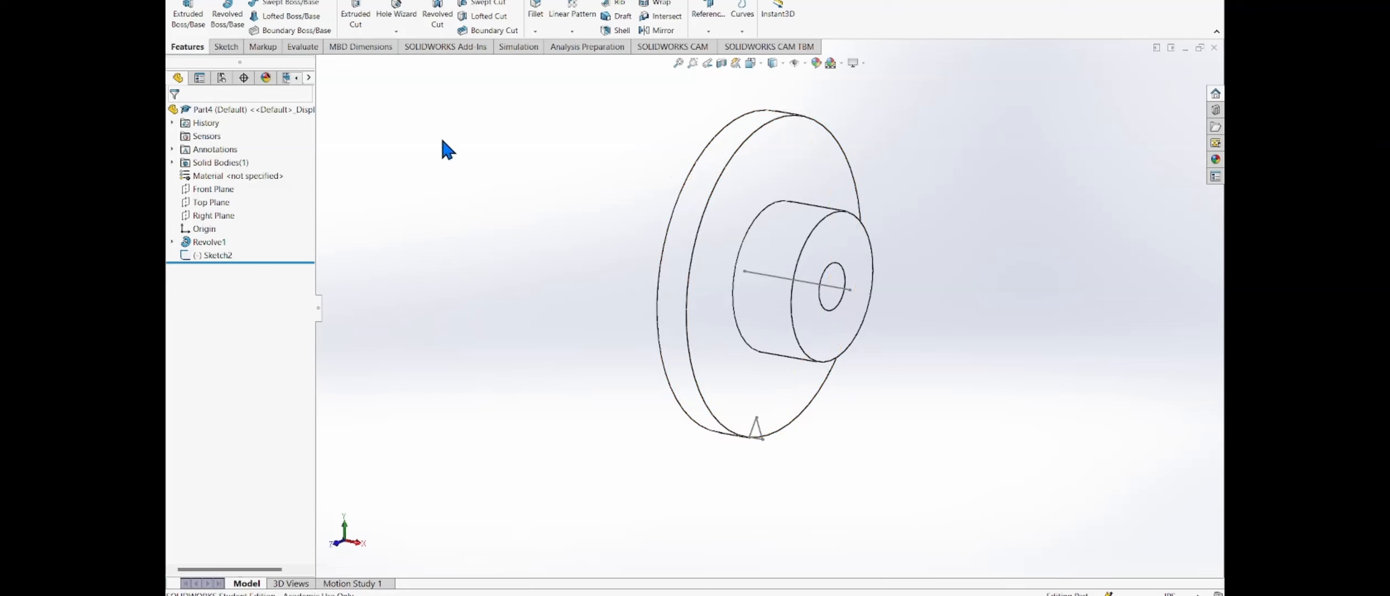
pyautogui.click(449, 14)
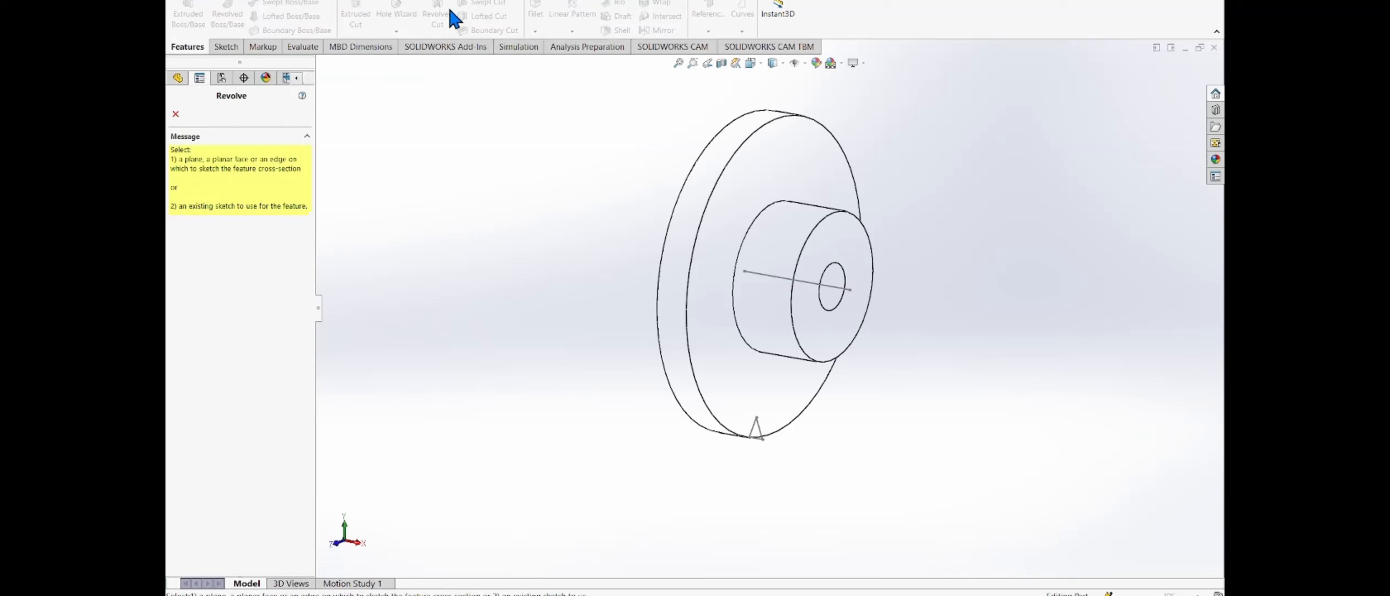
pyautogui.click(825, 285)
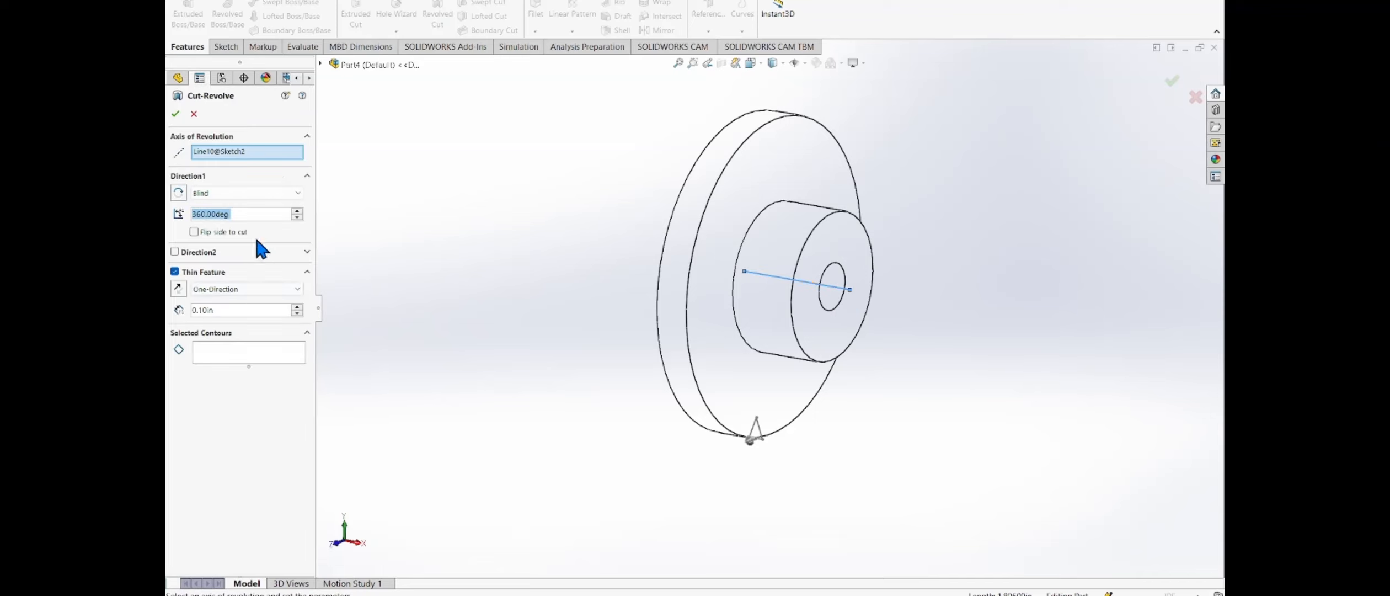
pyautogui.click(175, 271)
pyautogui.click(229, 309)
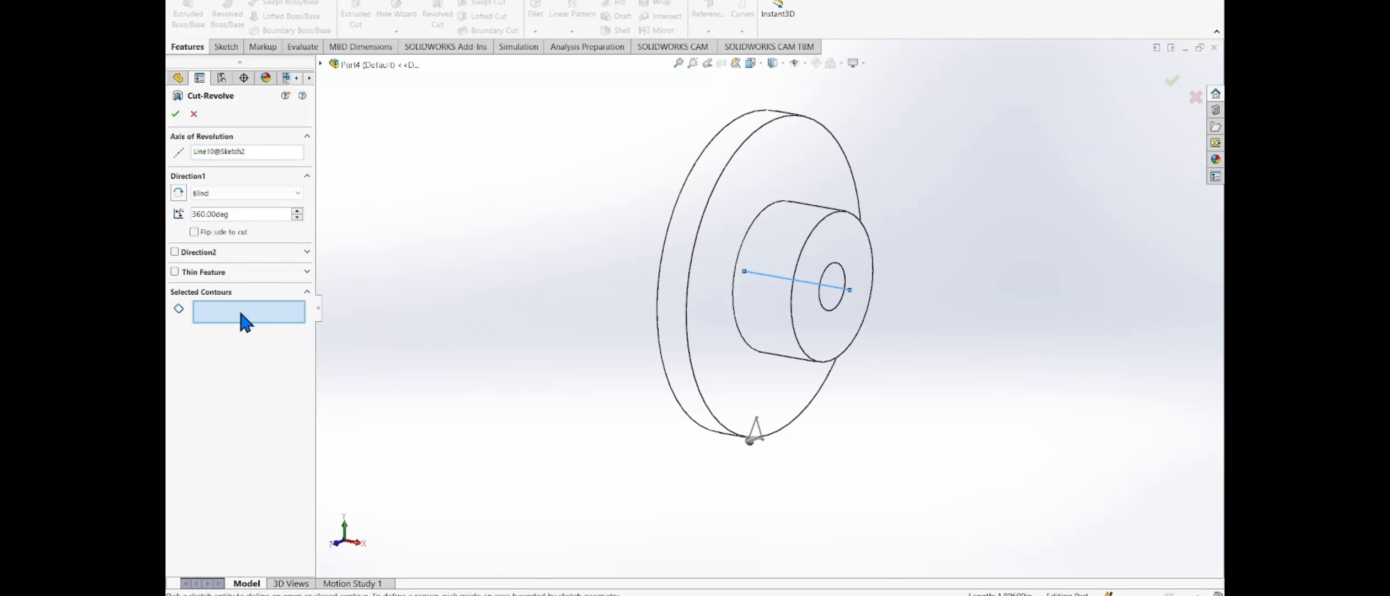
pyautogui.scroll(-5, 710, 457)
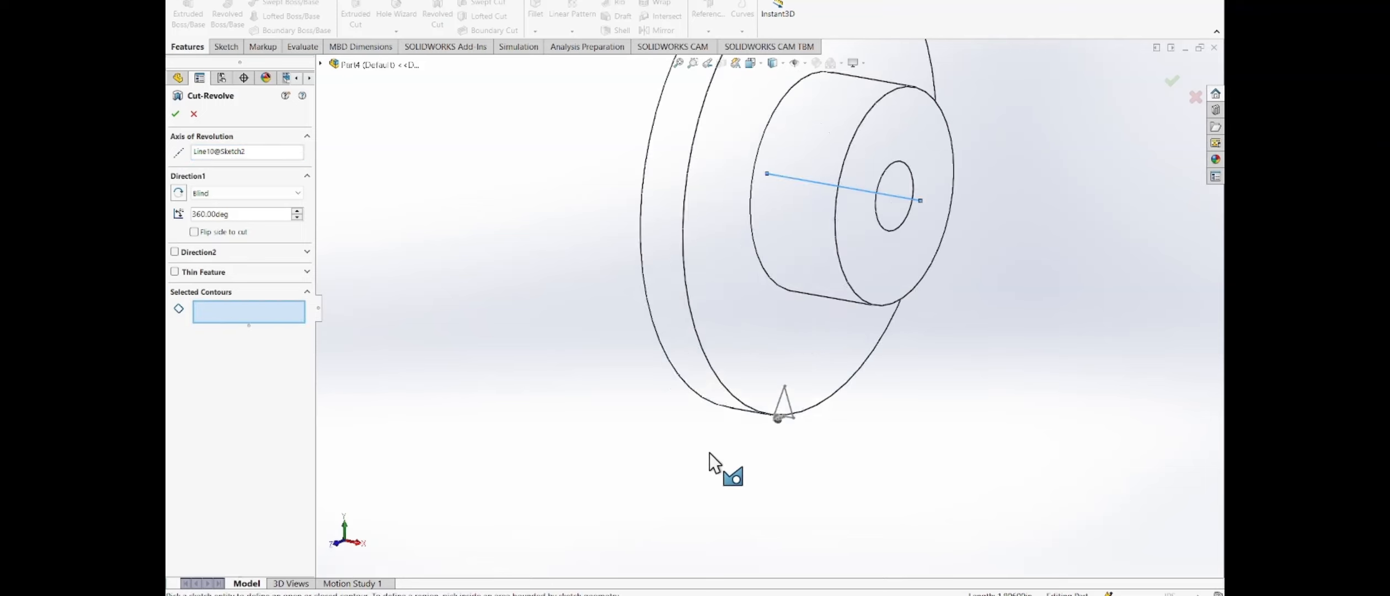
pyautogui.click(830, 393)
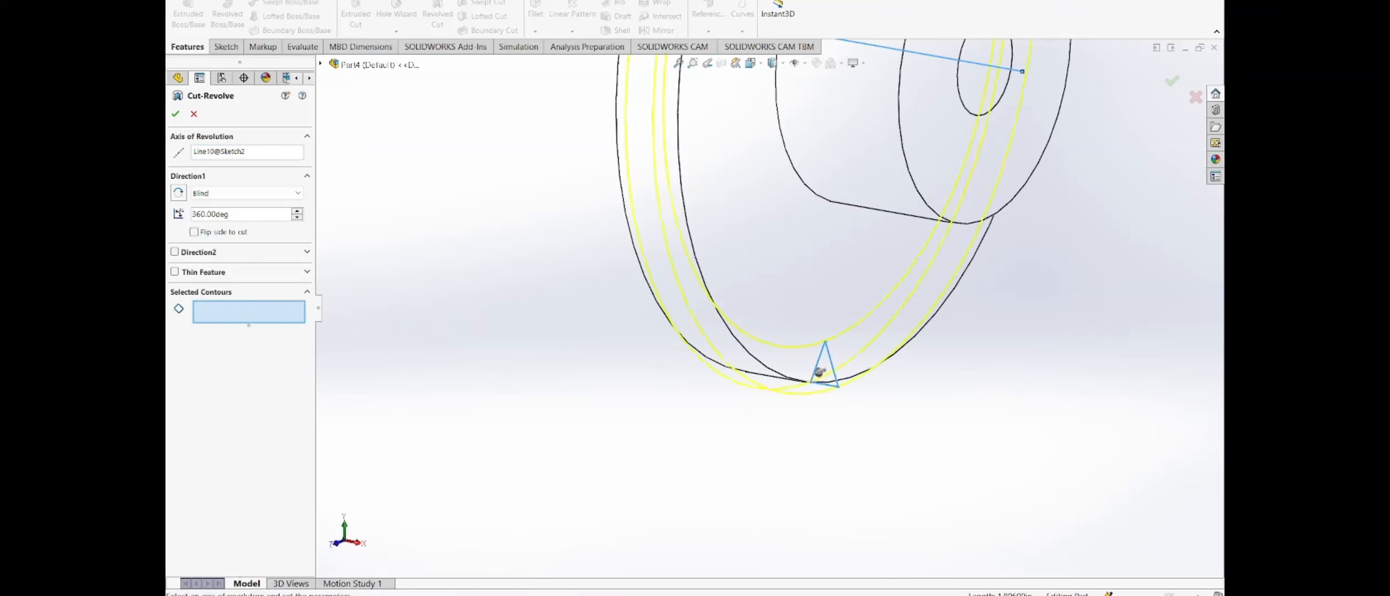
pyautogui.scroll(5, 827, 394)
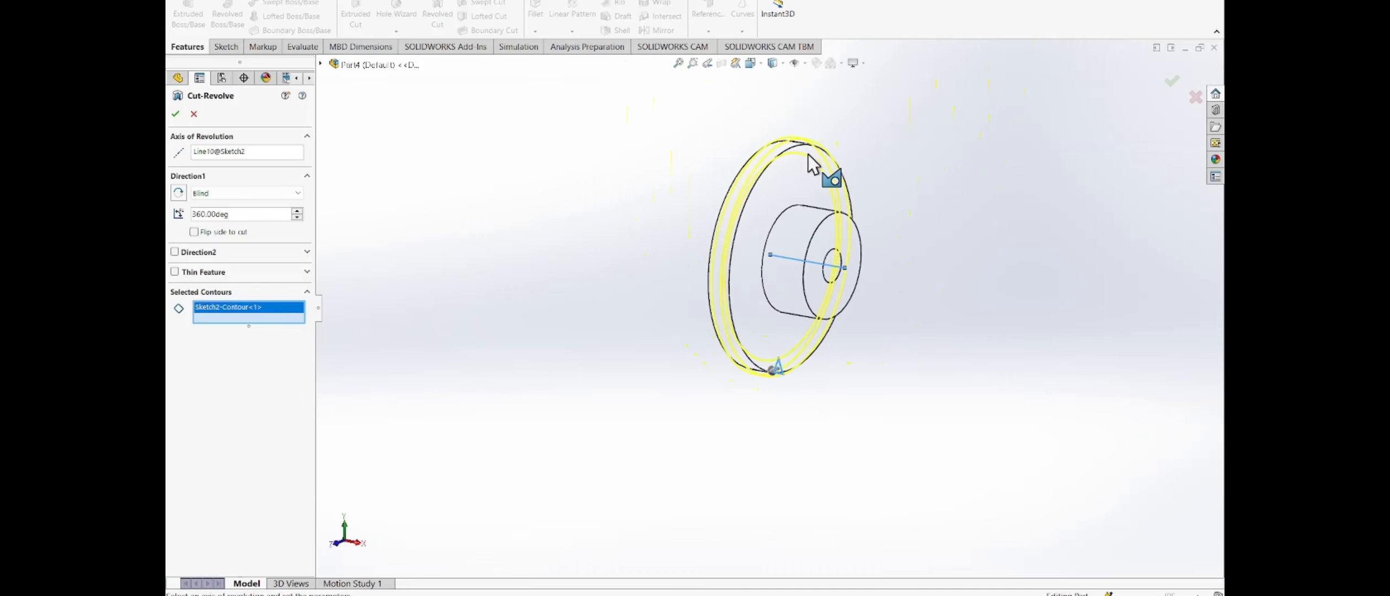
pyautogui.click(176, 114)
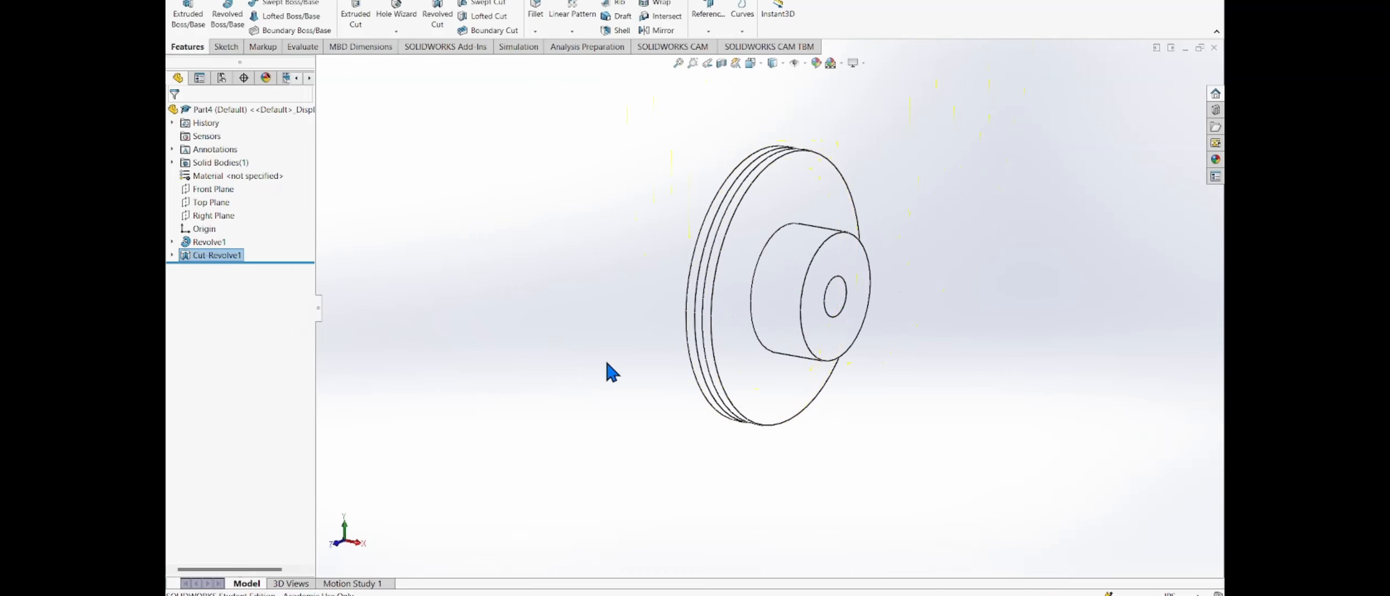
# Display the model shaded with edges and examine the groove around the disc's rim
pyautogui.click(782, 63)
pyautogui.click(771, 80)
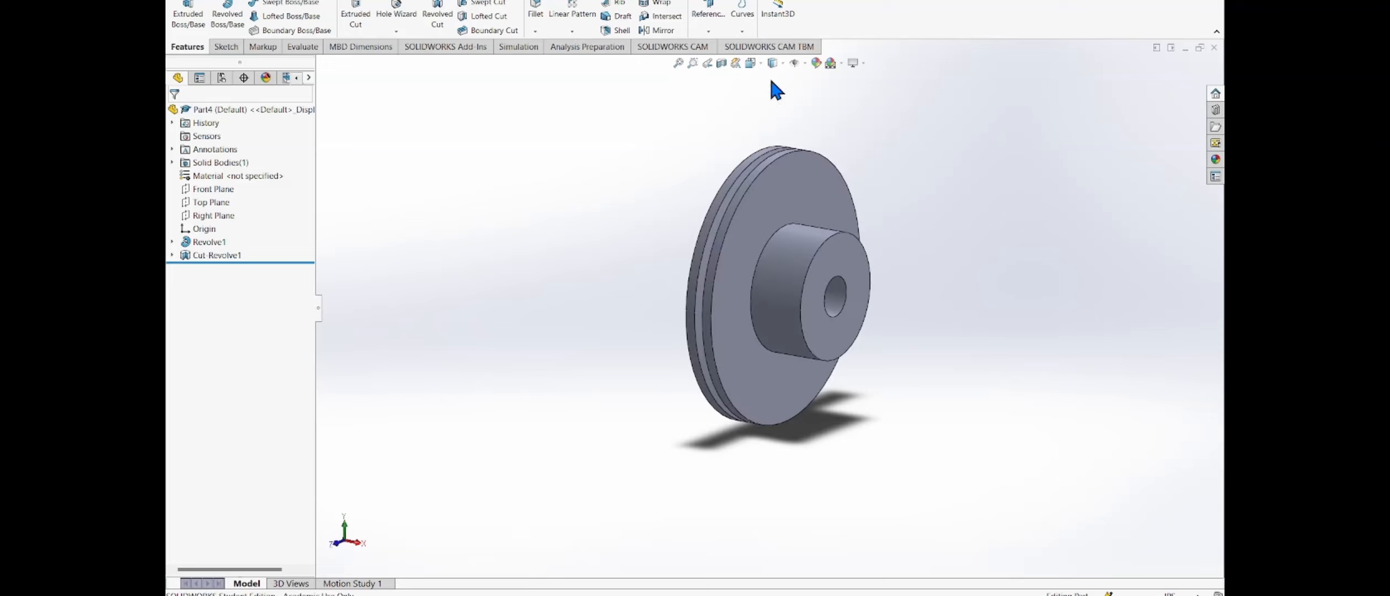
pyautogui.moveTo(660, 217); pyautogui.dragTo(859, 224, button='middle')
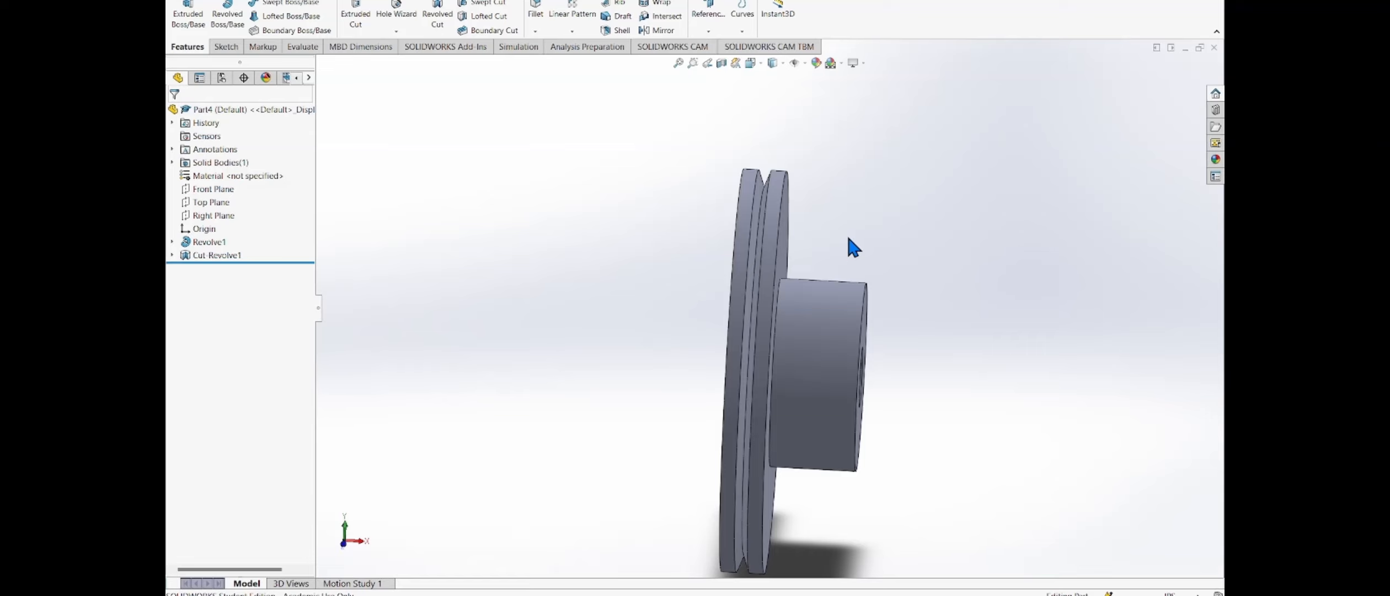
pyautogui.moveTo(878, 267); pyautogui.dragTo(838, 244, button='middle')
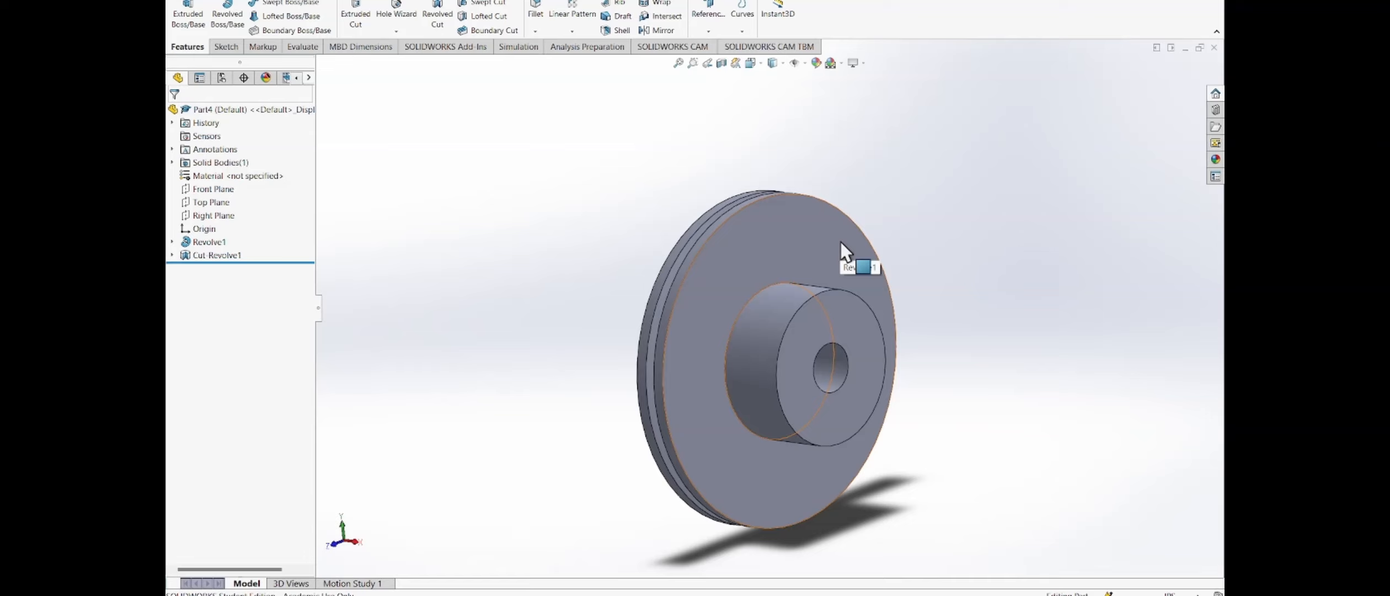
# Start a sketch on the disc's hub-side face and draw a circle about 0.34 in in radius, centred about 1.72 in above the origin
pyautogui.click(226, 47)
pyautogui.click(184, 12)
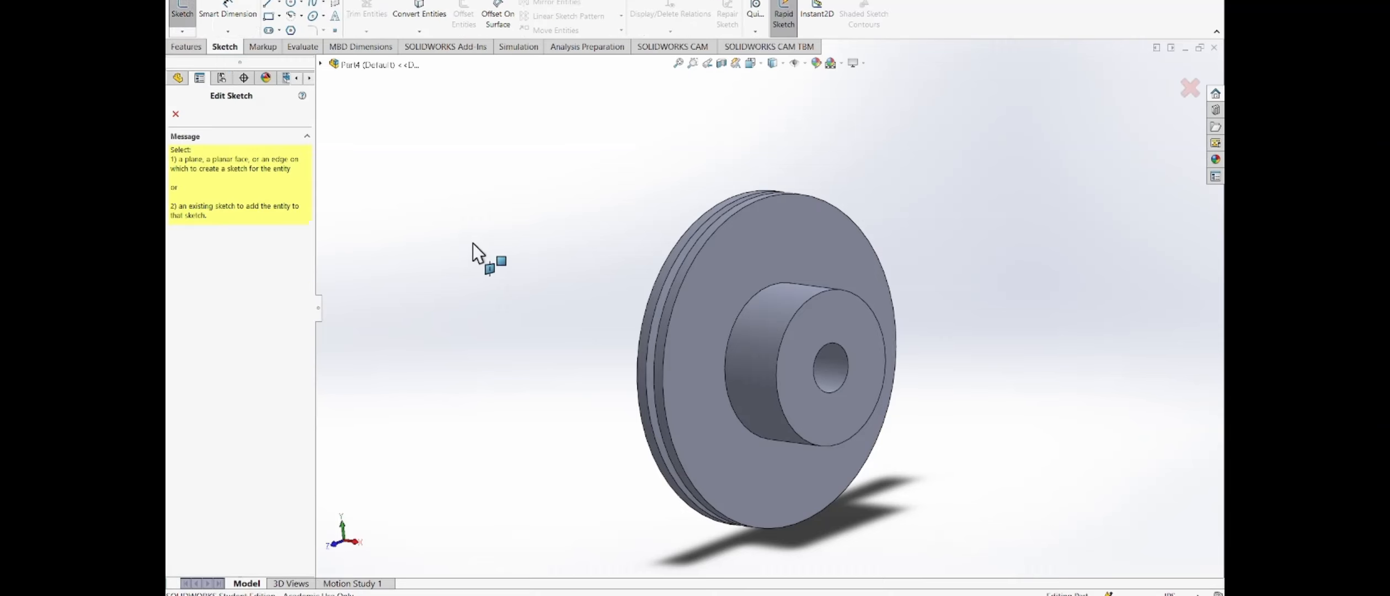
pyautogui.click(782, 259)
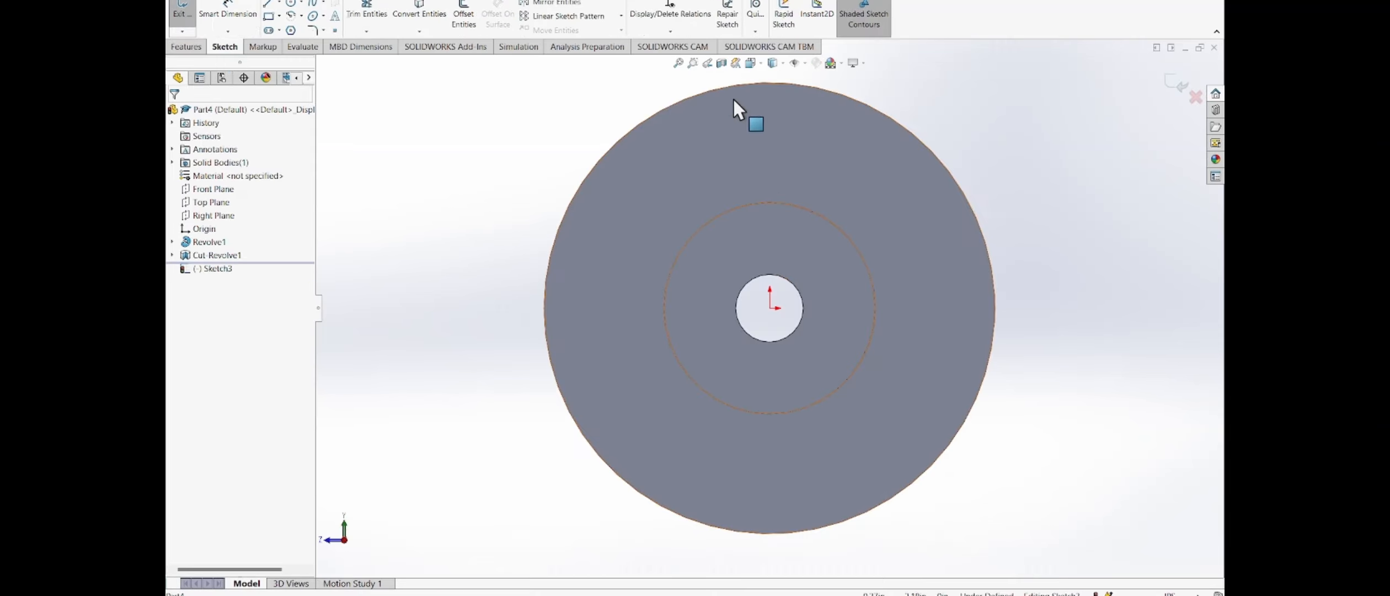
pyautogui.click(291, 4)
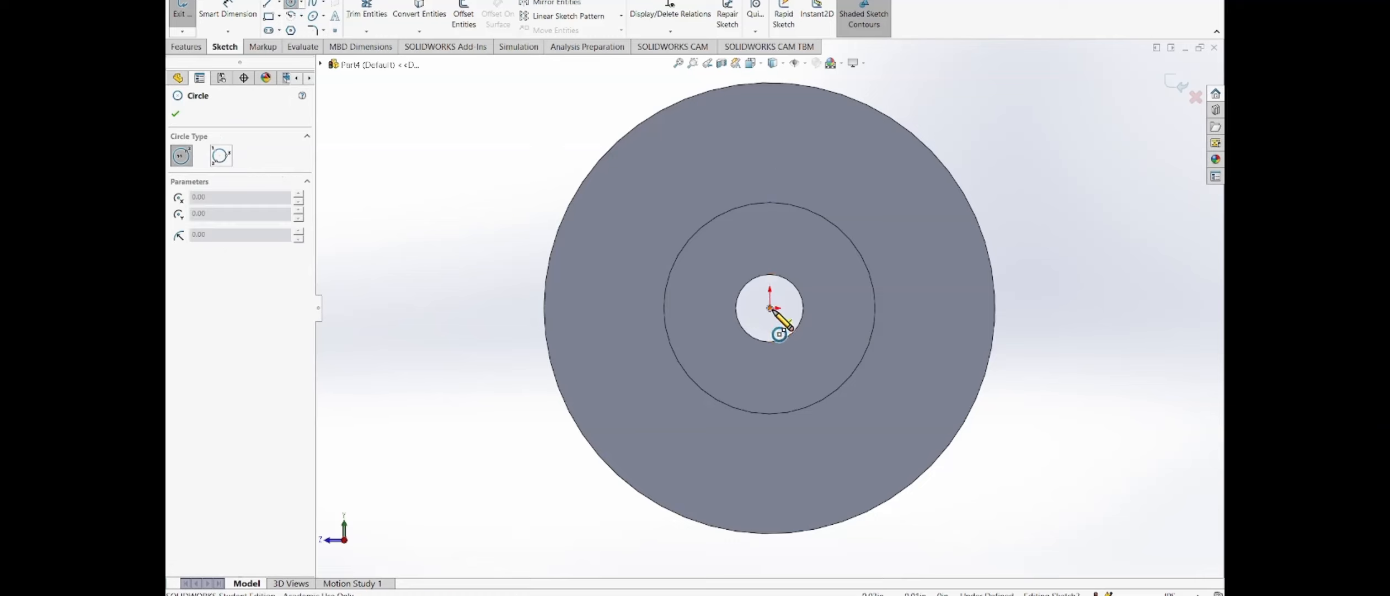
pyautogui.click(772, 145)
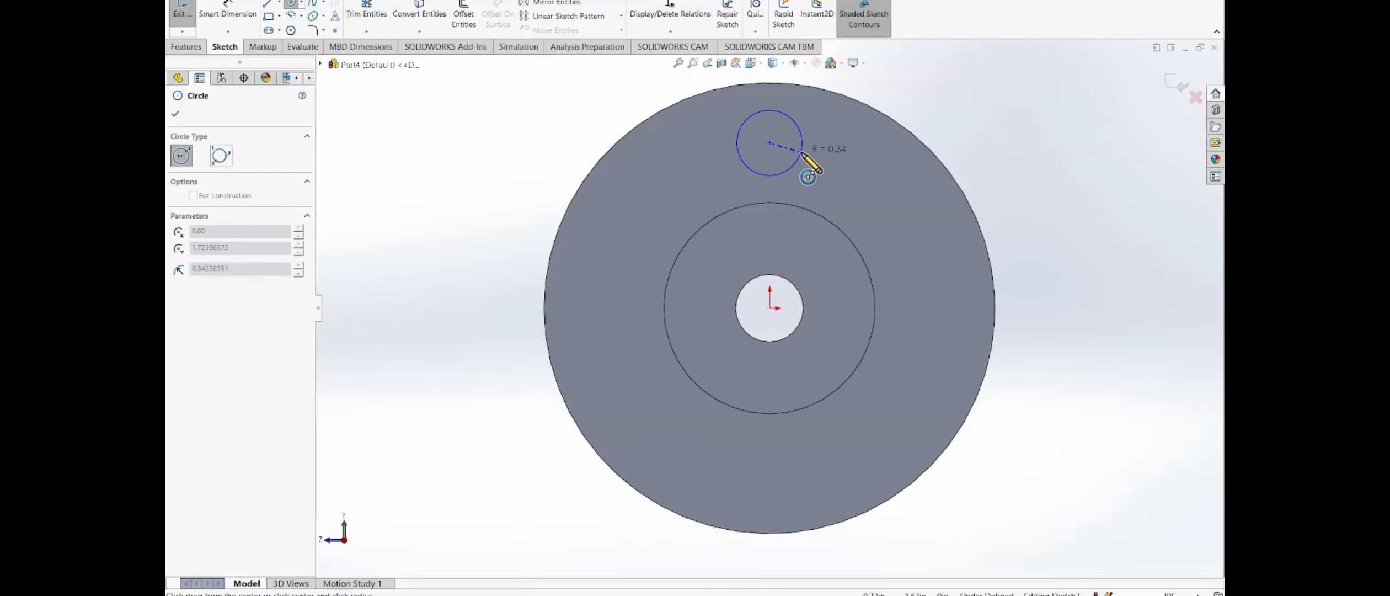
pyautogui.click(802, 155)
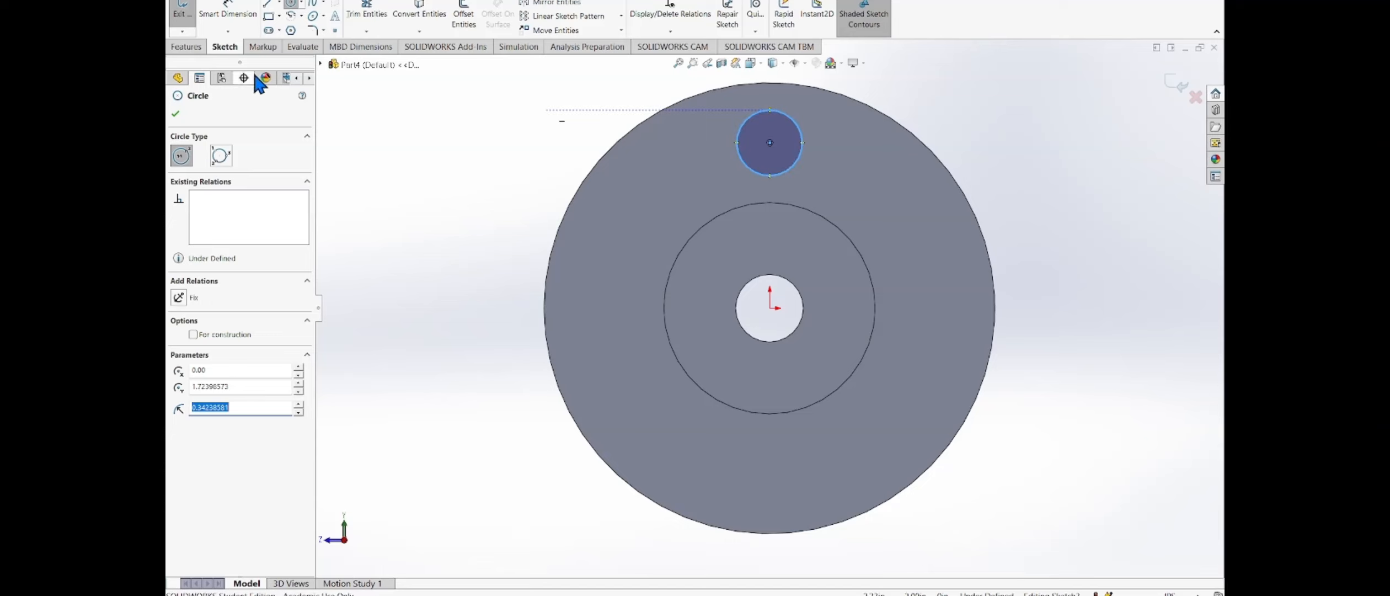
# Dimension the vertical distance from the origin to the circle's centre and set it to 1.50 in
pyautogui.click(228, 13)
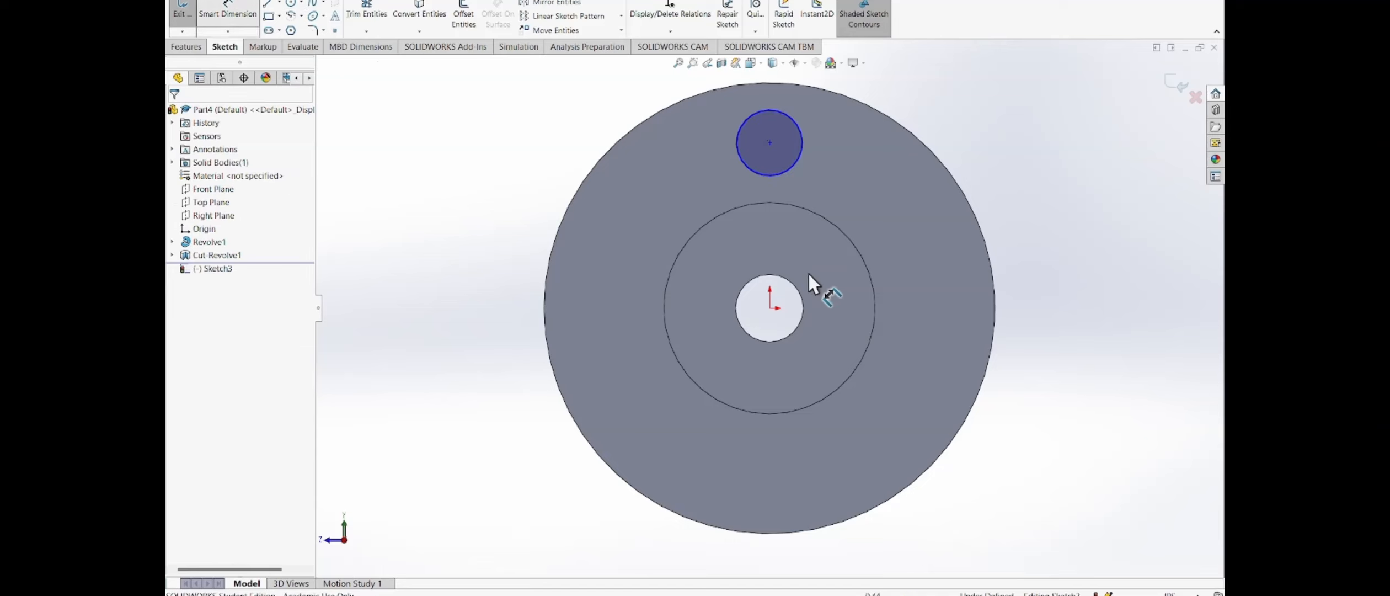
pyautogui.click(769, 308)
pyautogui.click(769, 141)
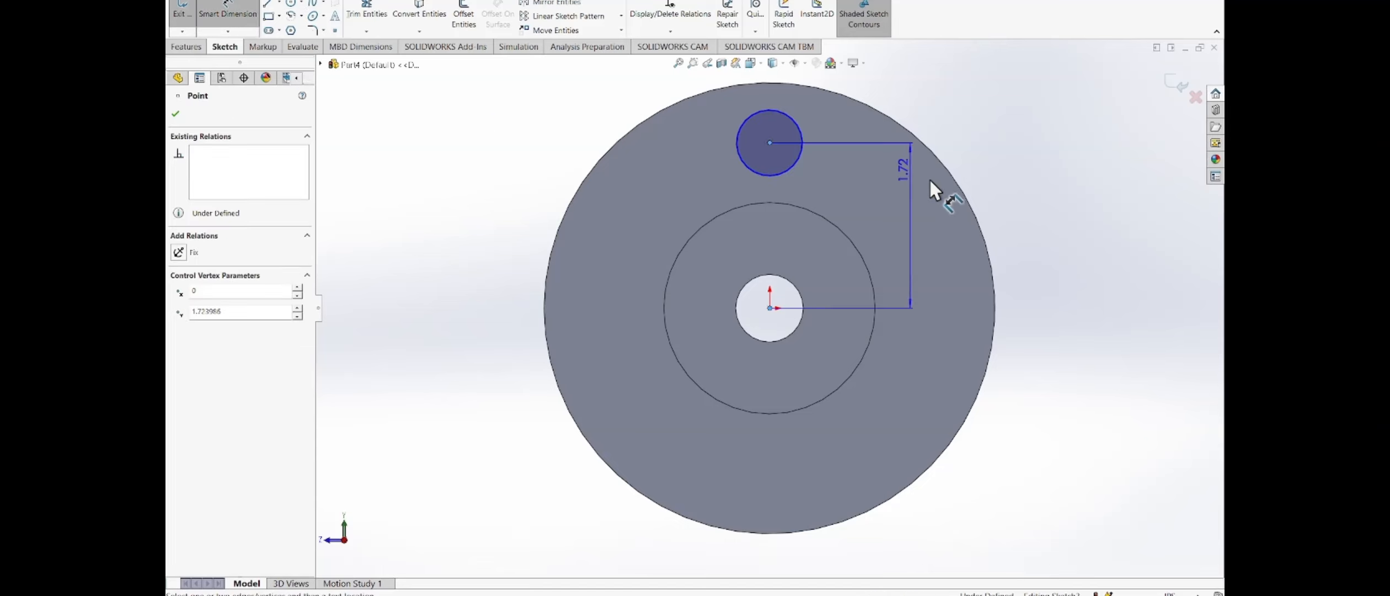
pyautogui.click(1092, 210)
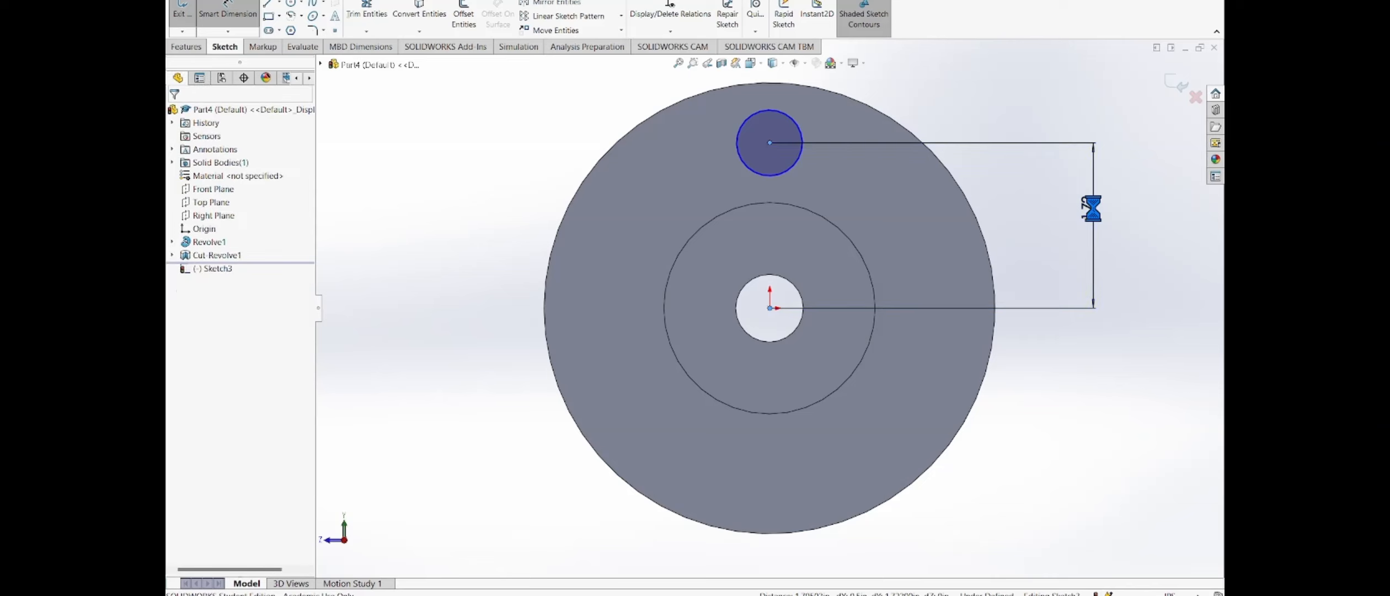
pyautogui.write('1.50')
pyautogui.press('Return')
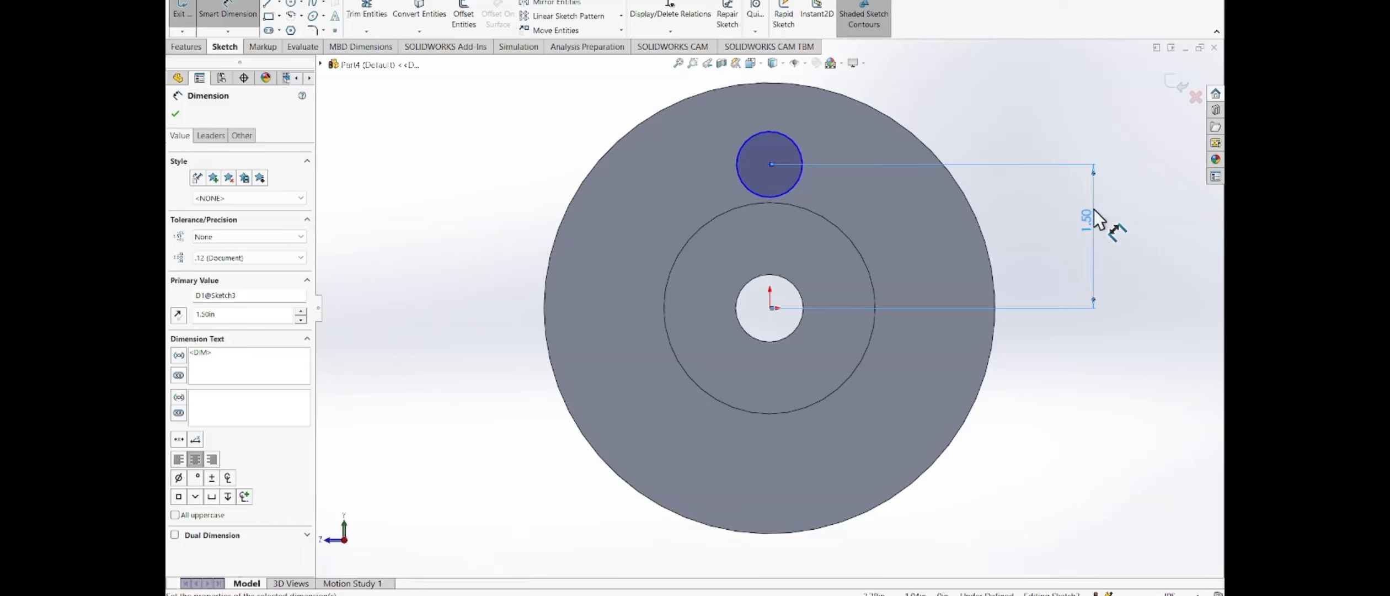
# Dimension the circle's diameter, set it to 0.5 in, and finish dimensioning
pyautogui.click(798, 150)
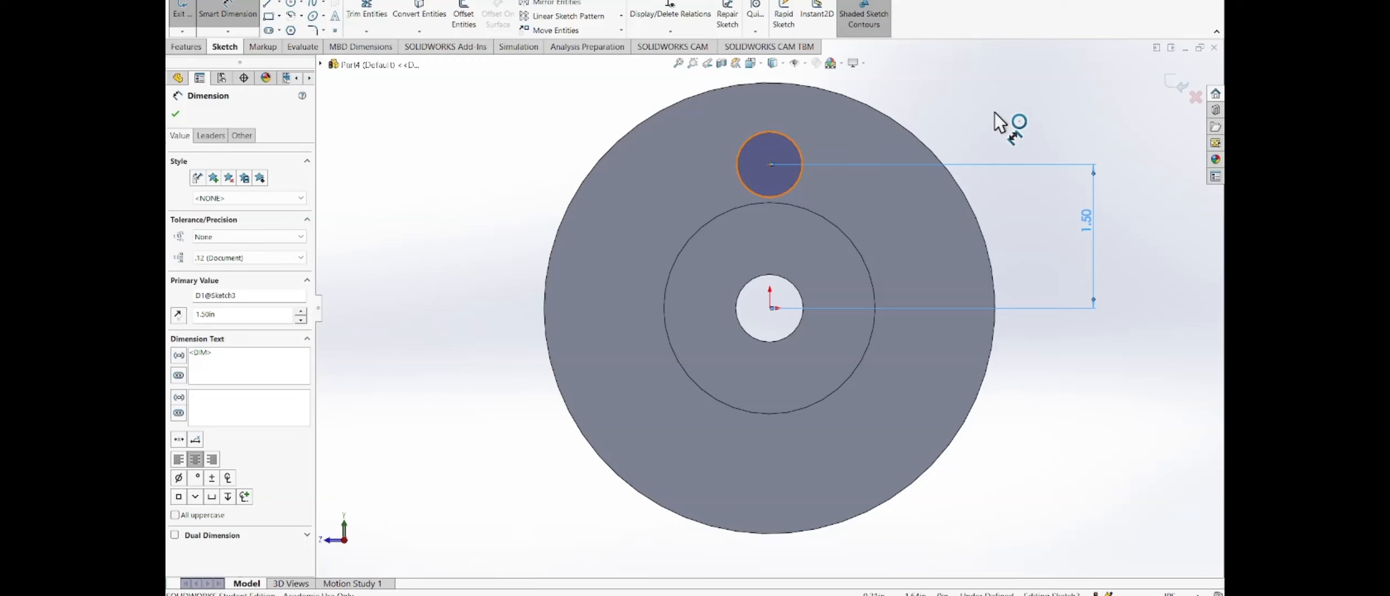
pyautogui.click(998, 118)
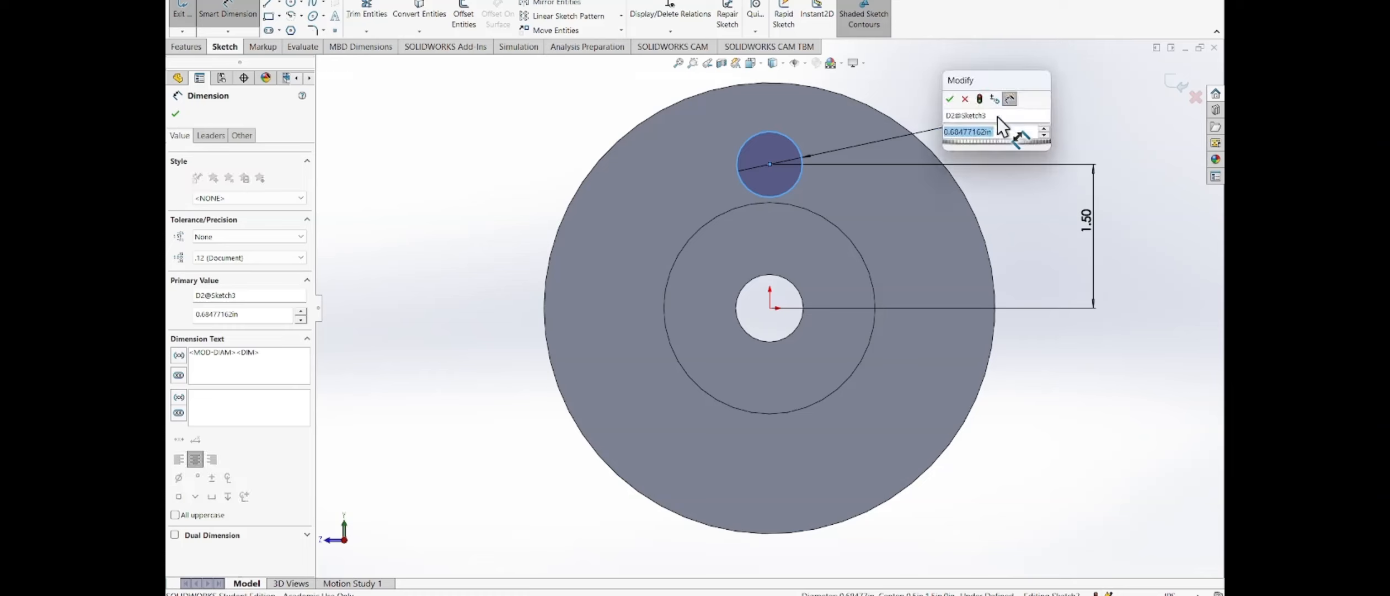
pyautogui.write('0.5')
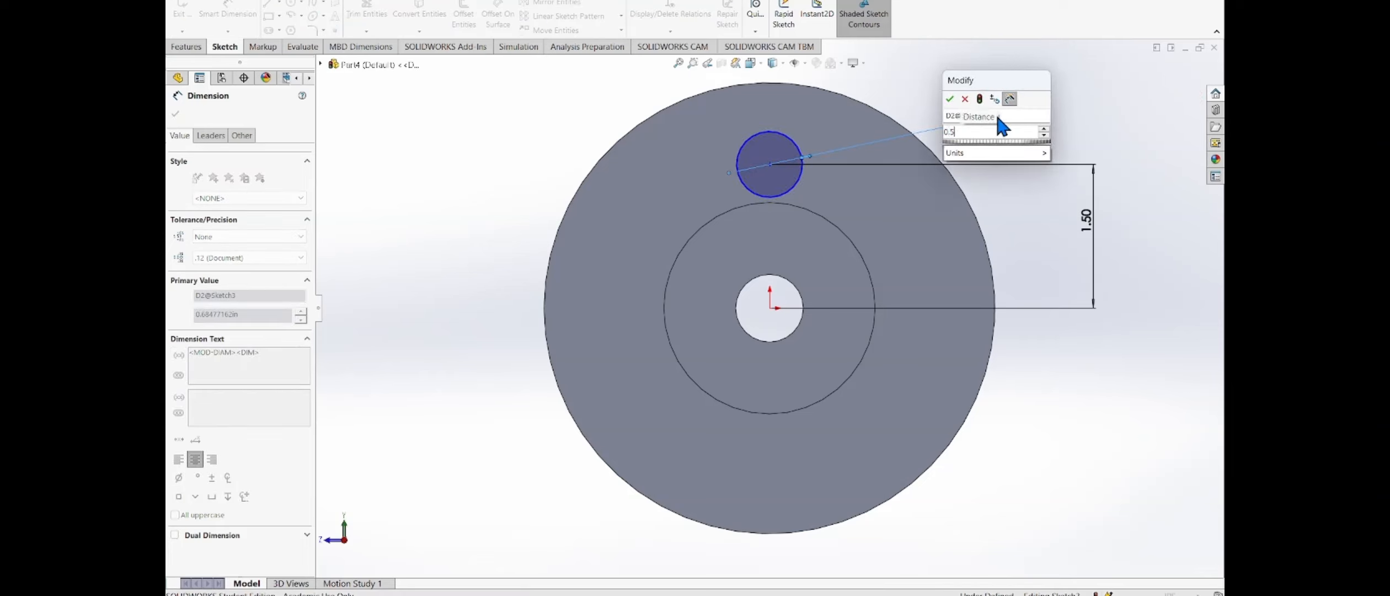
pyautogui.press('Return')
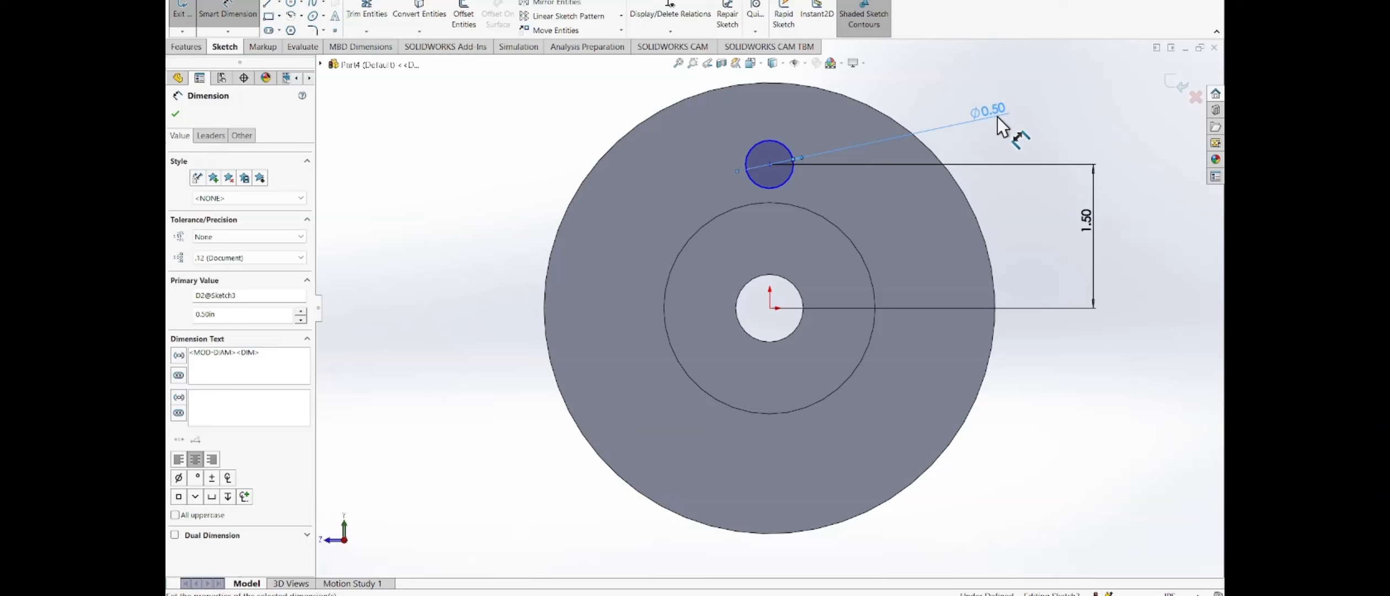
pyautogui.click(176, 113)
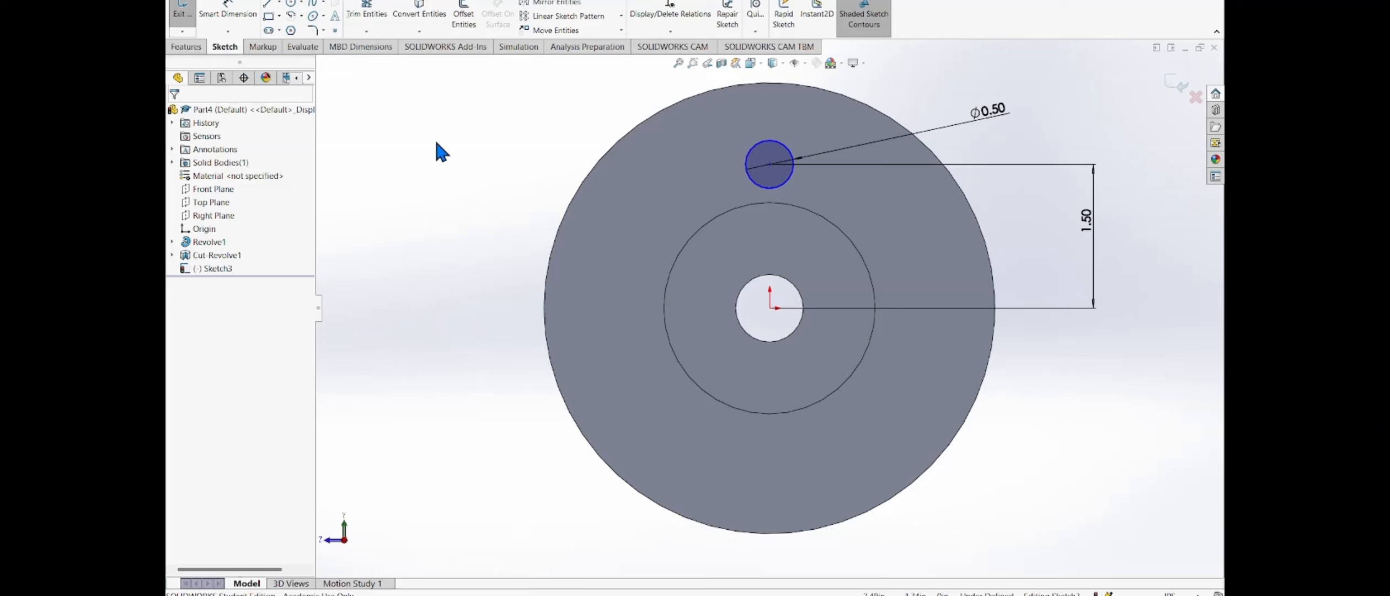
# Create a circular sketch pattern of the 0.50 in circle around the hub's centre with 6 equally spaced instances over 360 degrees
pyautogui.click(622, 21)
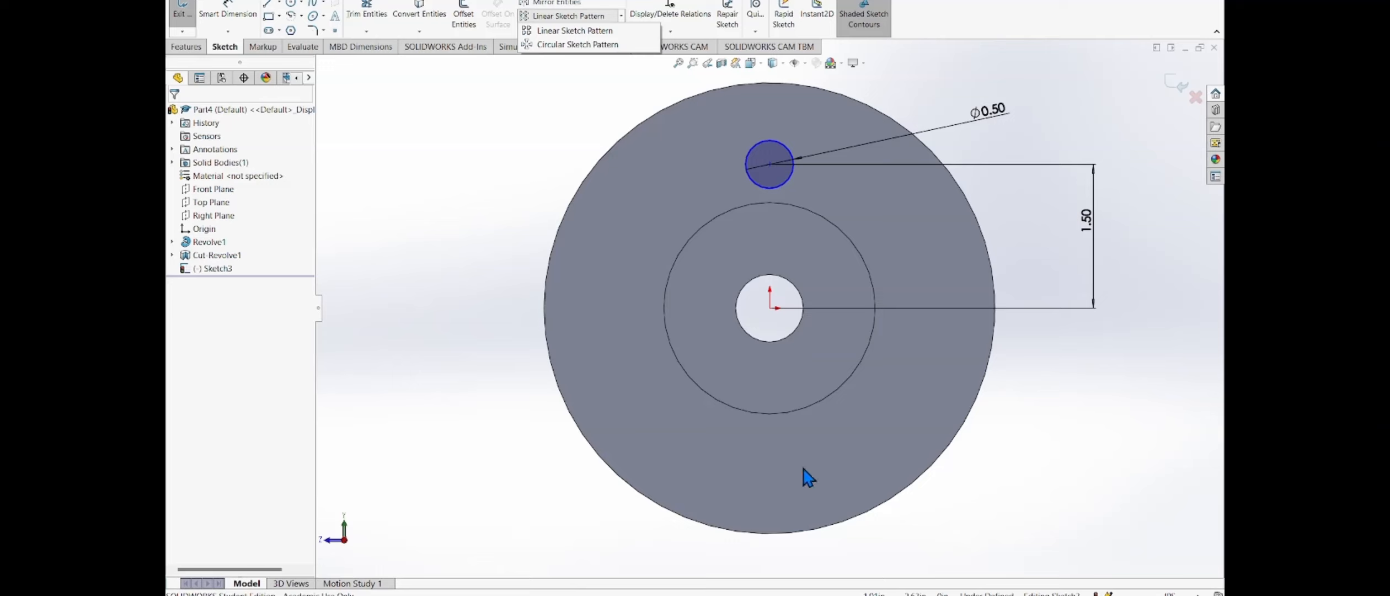
pyautogui.click(552, 45)
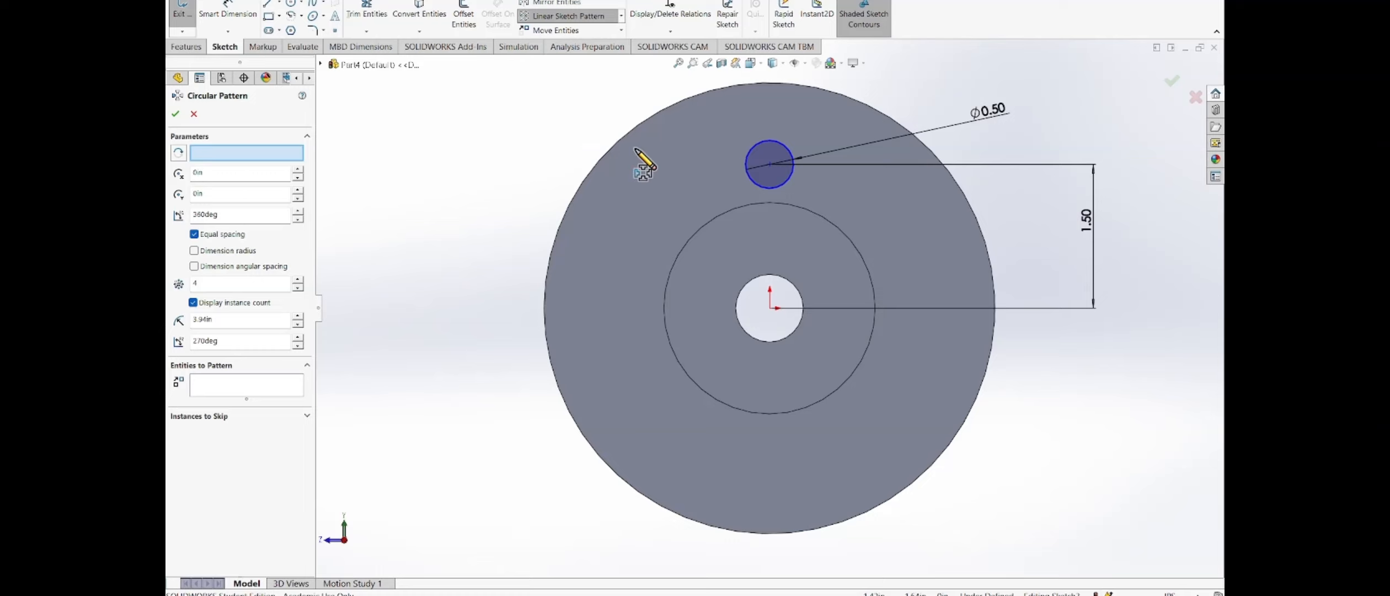
pyautogui.click(696, 231)
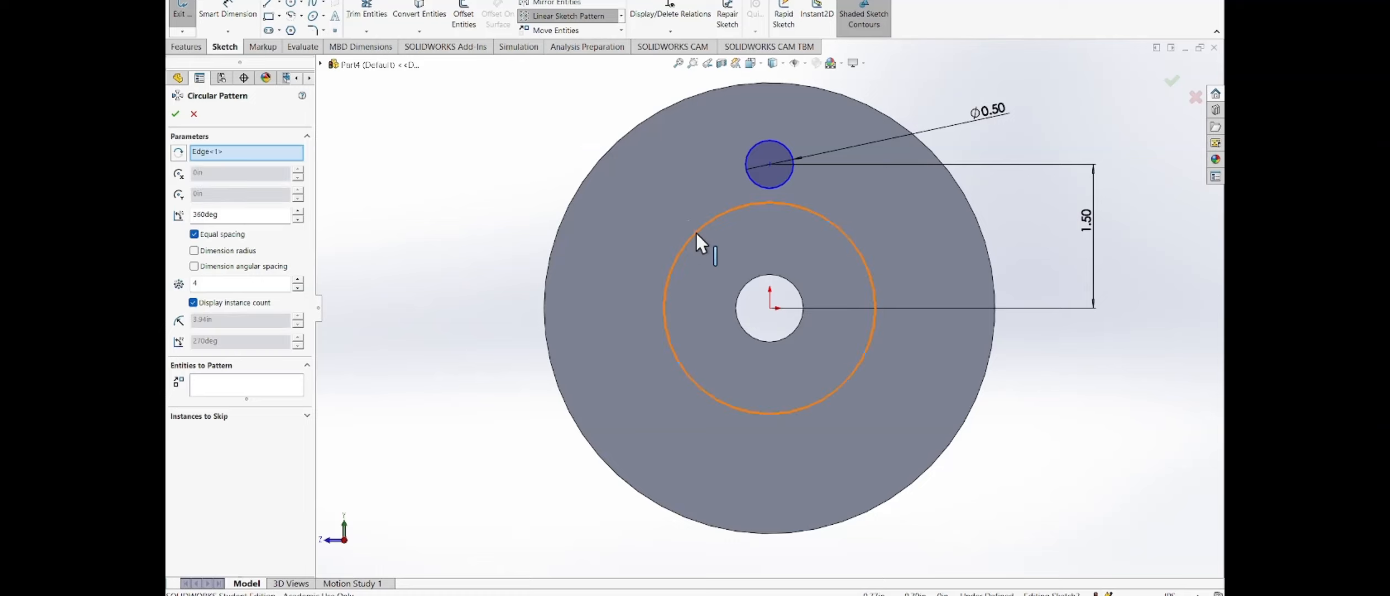
pyautogui.click(214, 385)
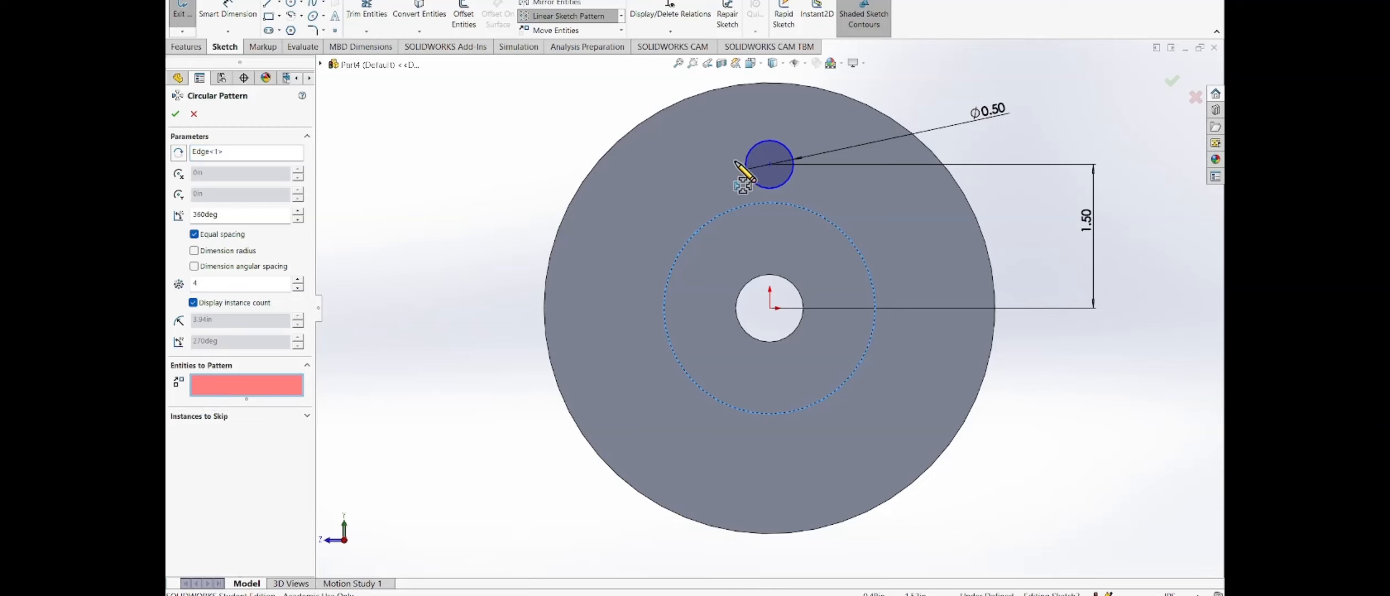
pyautogui.click(776, 158)
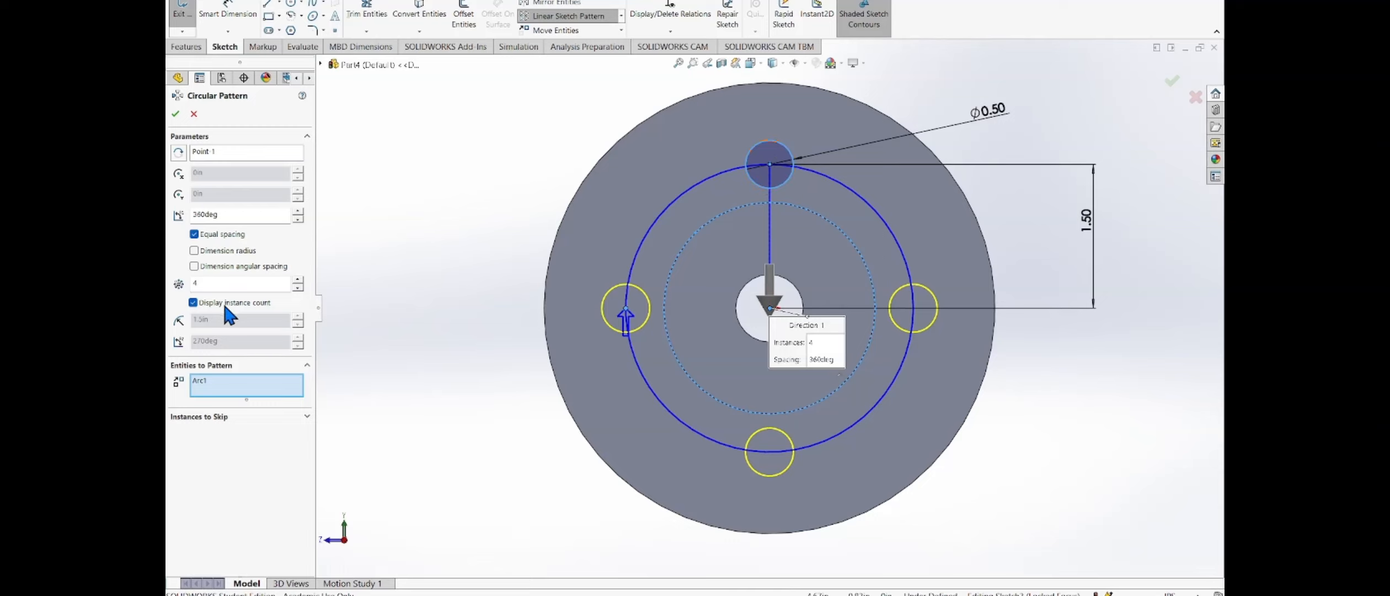
pyautogui.doubleClick(222, 284)
pyautogui.write('6')
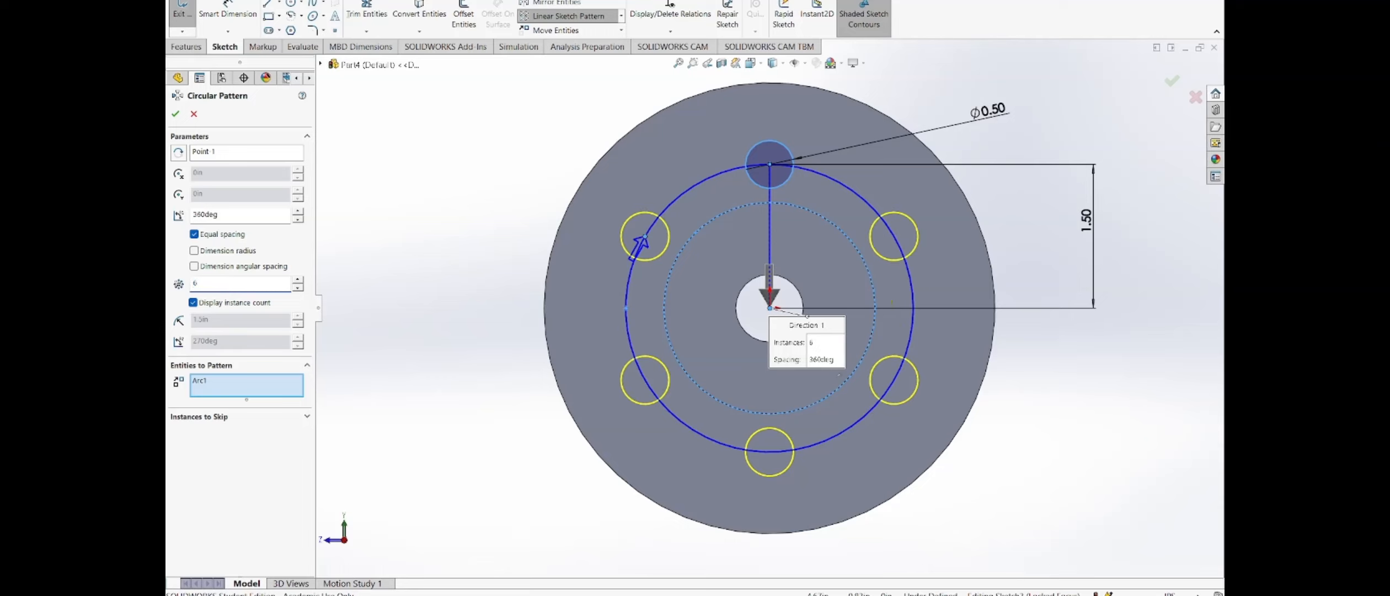
pyautogui.click(176, 114)
pyautogui.moveTo(424, 316); pyautogui.dragTo(454, 367, button='middle')
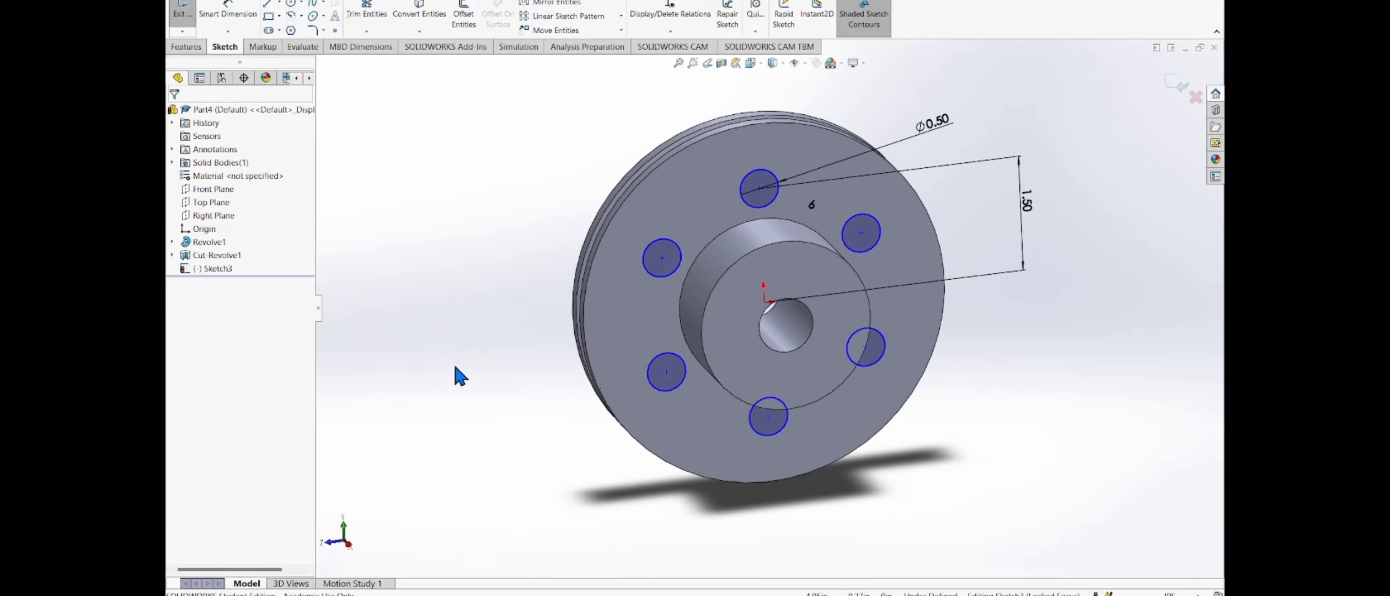
# Exit the sketch and make an extruded cut of the six patterned circles with the Through All end condition
pyautogui.click(180, 17)
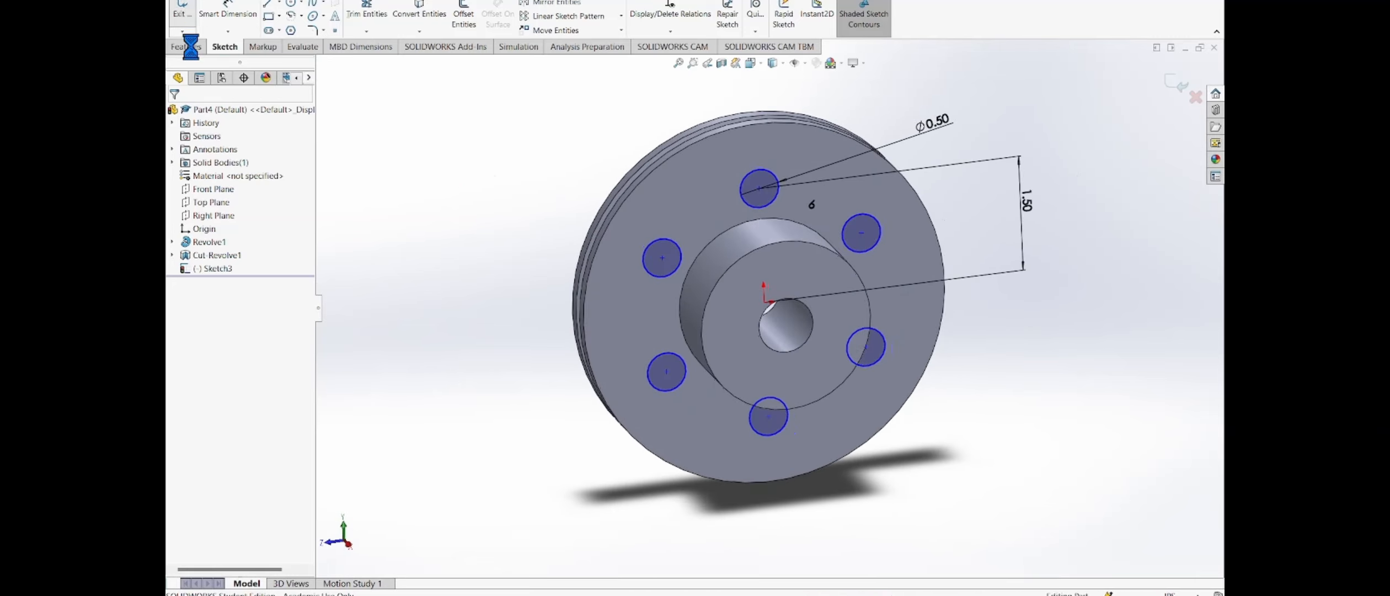
pyautogui.click(191, 49)
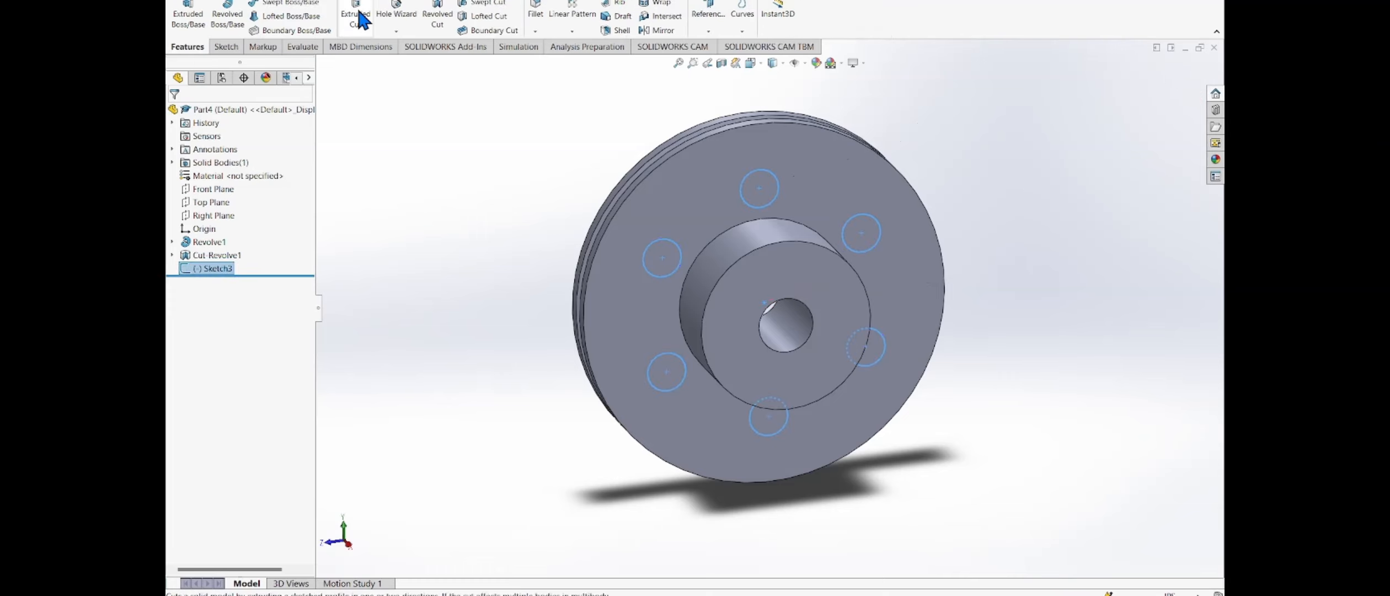
pyautogui.click(365, 23)
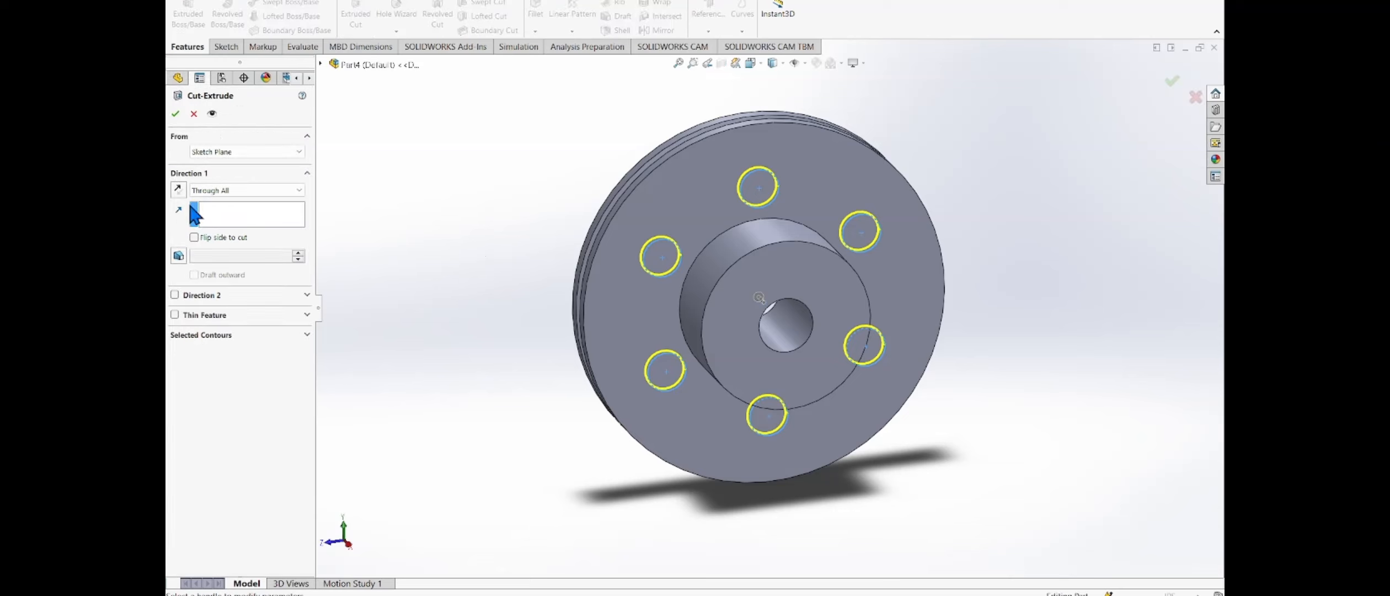
pyautogui.moveTo(456, 233); pyautogui.dragTo(488, 245, button='middle')
pyautogui.click(175, 114)
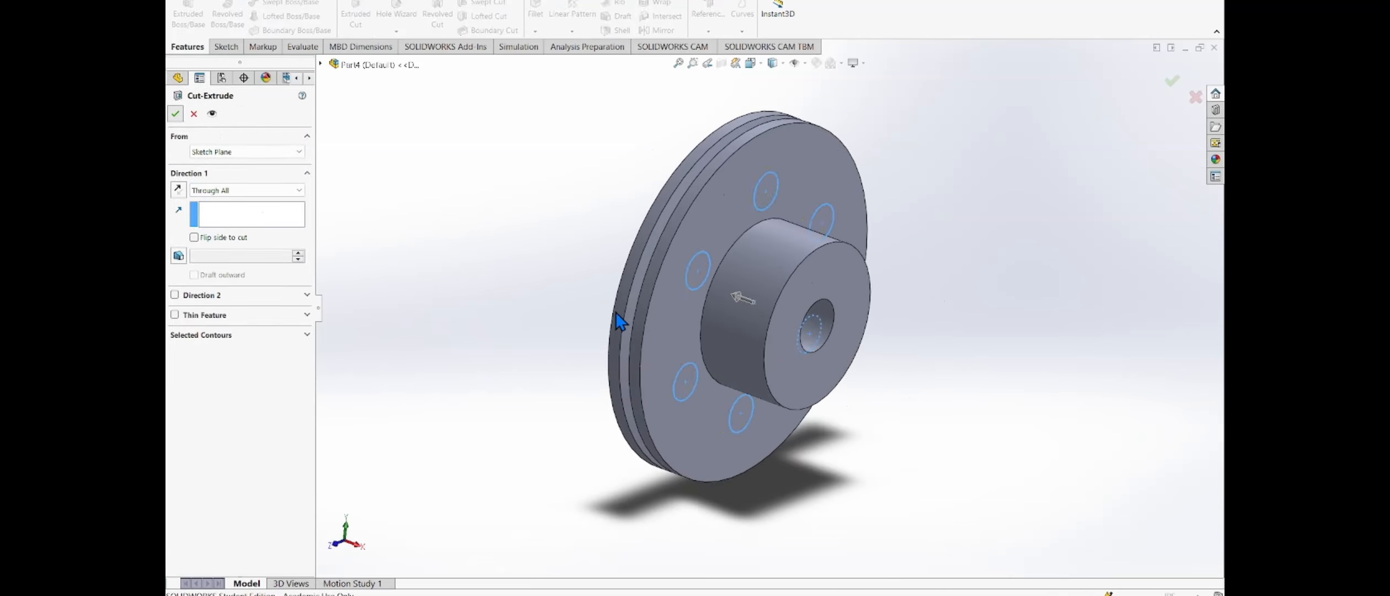
pyautogui.moveTo(547, 303); pyautogui.dragTo(515, 297, button='middle')
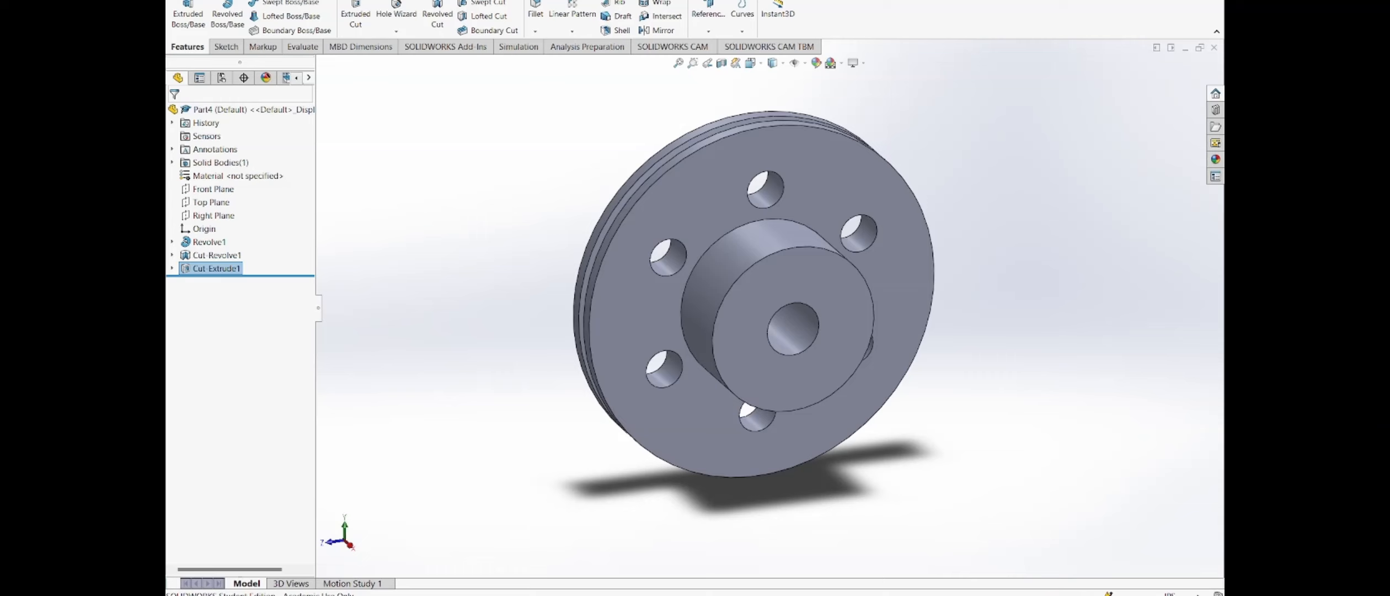
# Undo the extruded cut and the circular sketch pattern, and exit the sketch with only the single 0.50 in circle
pyautogui.hotkey('ctrl', 'z')
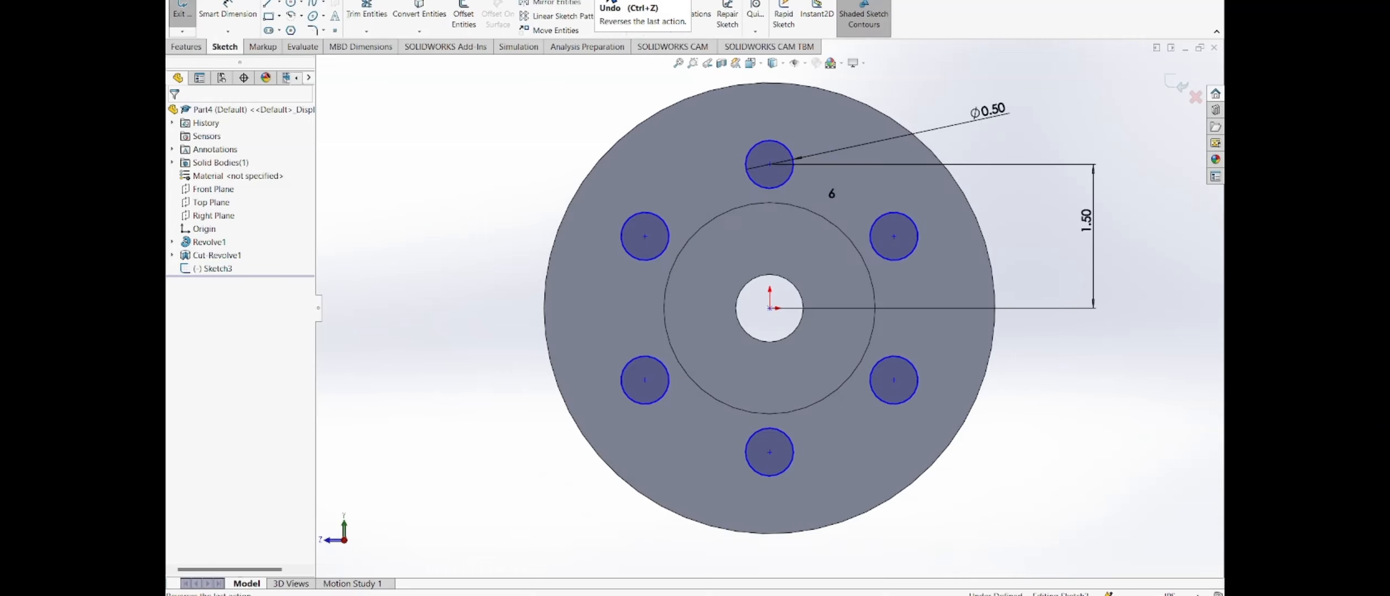
pyautogui.click(605, 2)
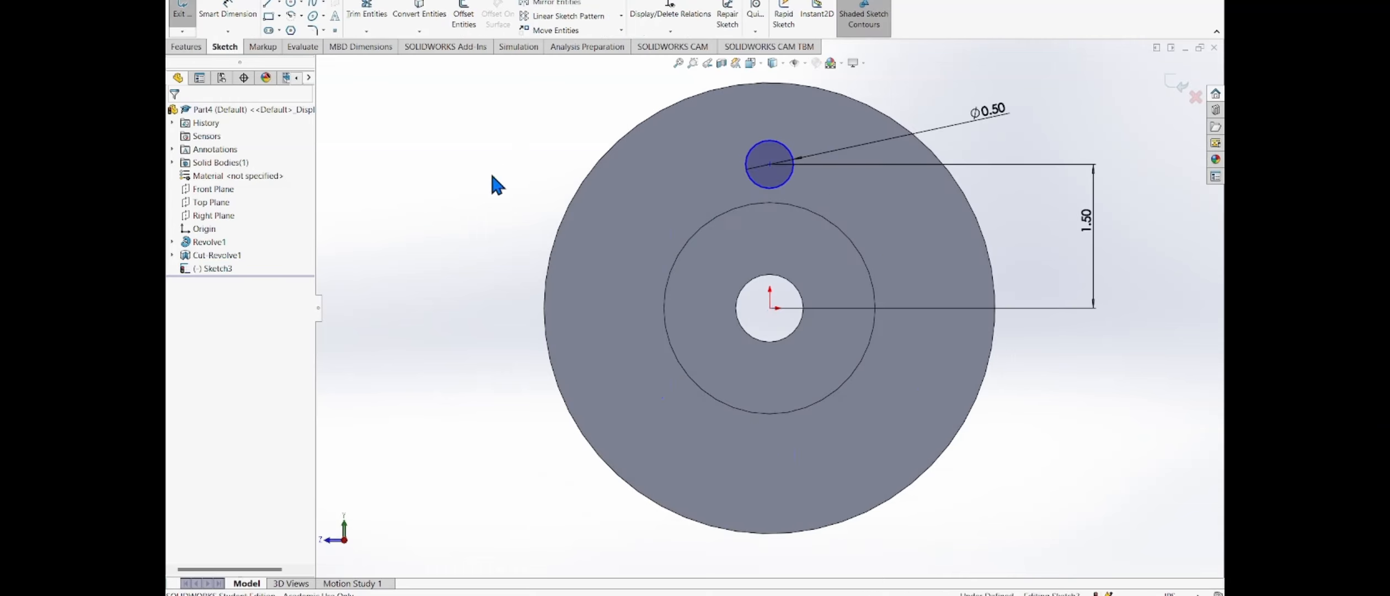
pyautogui.click(794, 171)
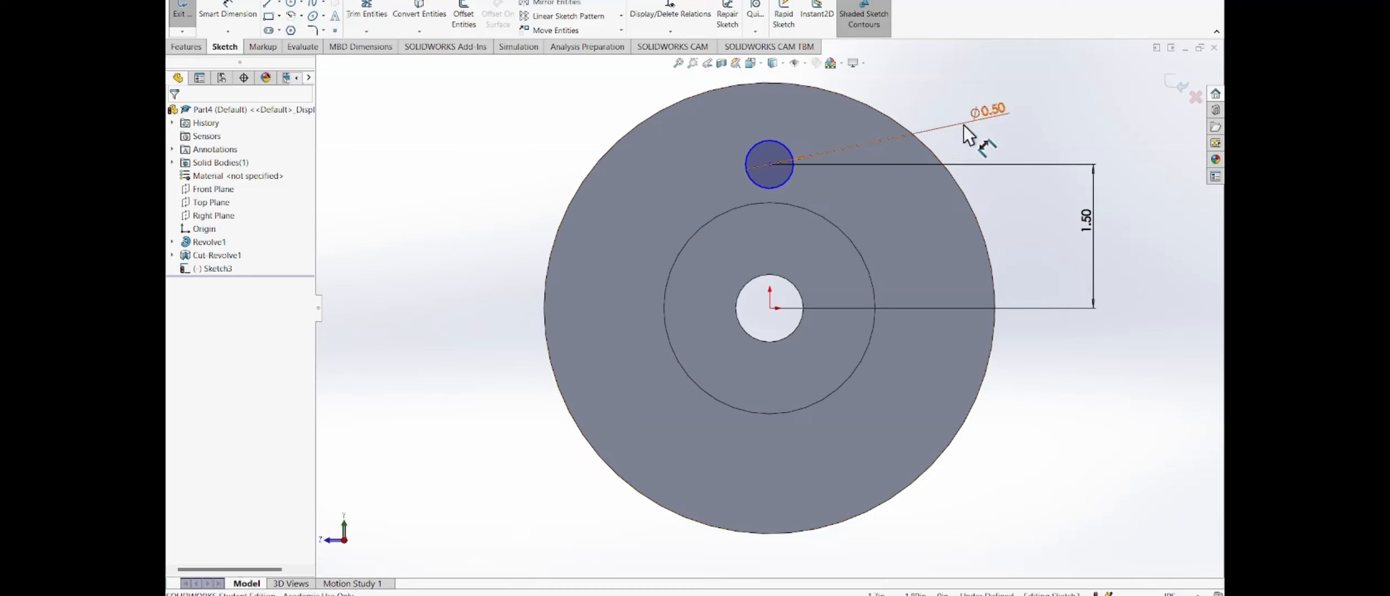
pyautogui.click(182, 11)
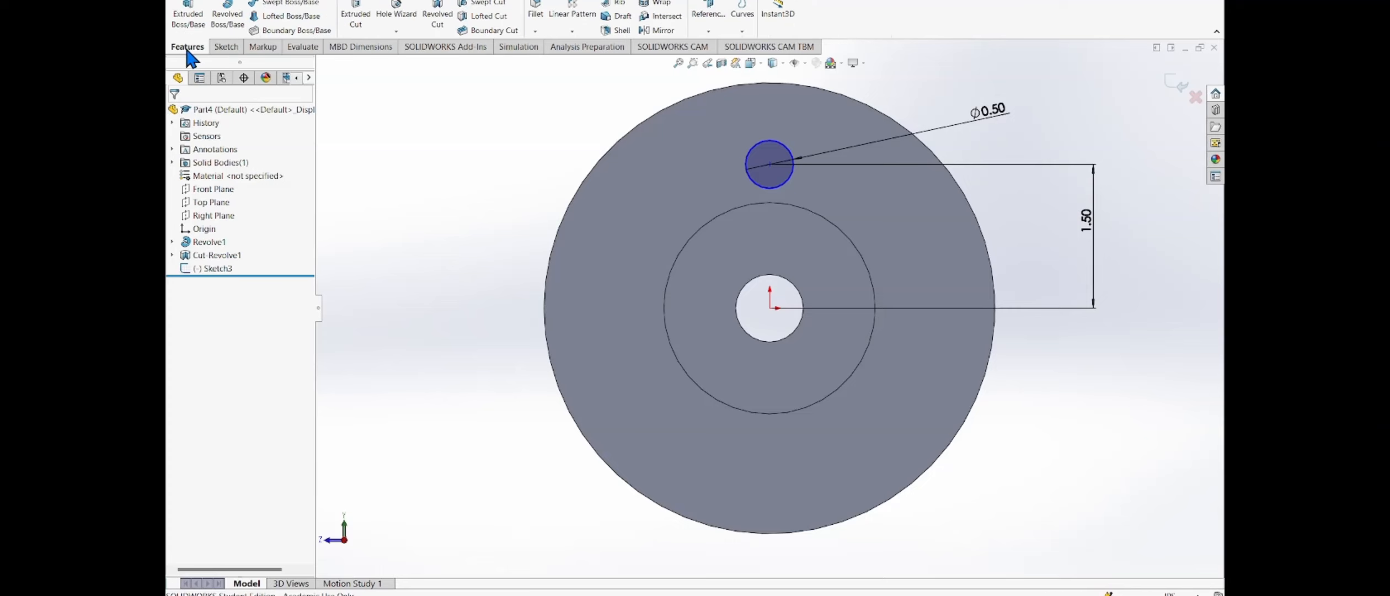
pyautogui.click(579, 33)
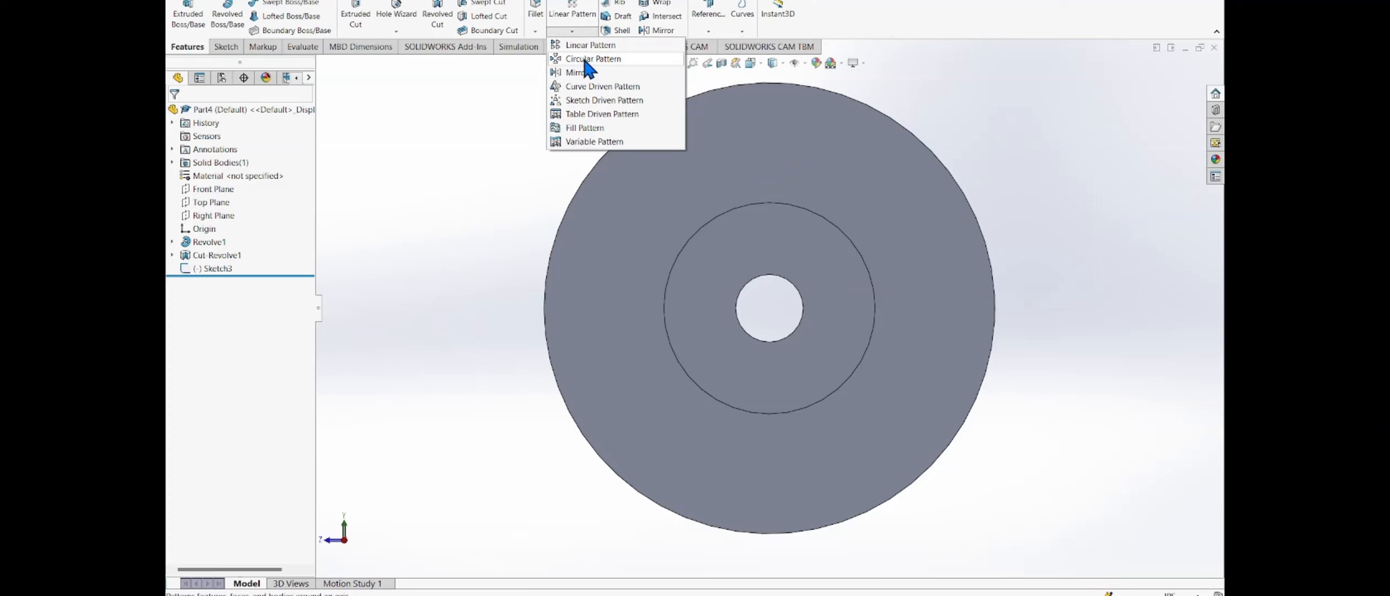
pyautogui.click(586, 60)
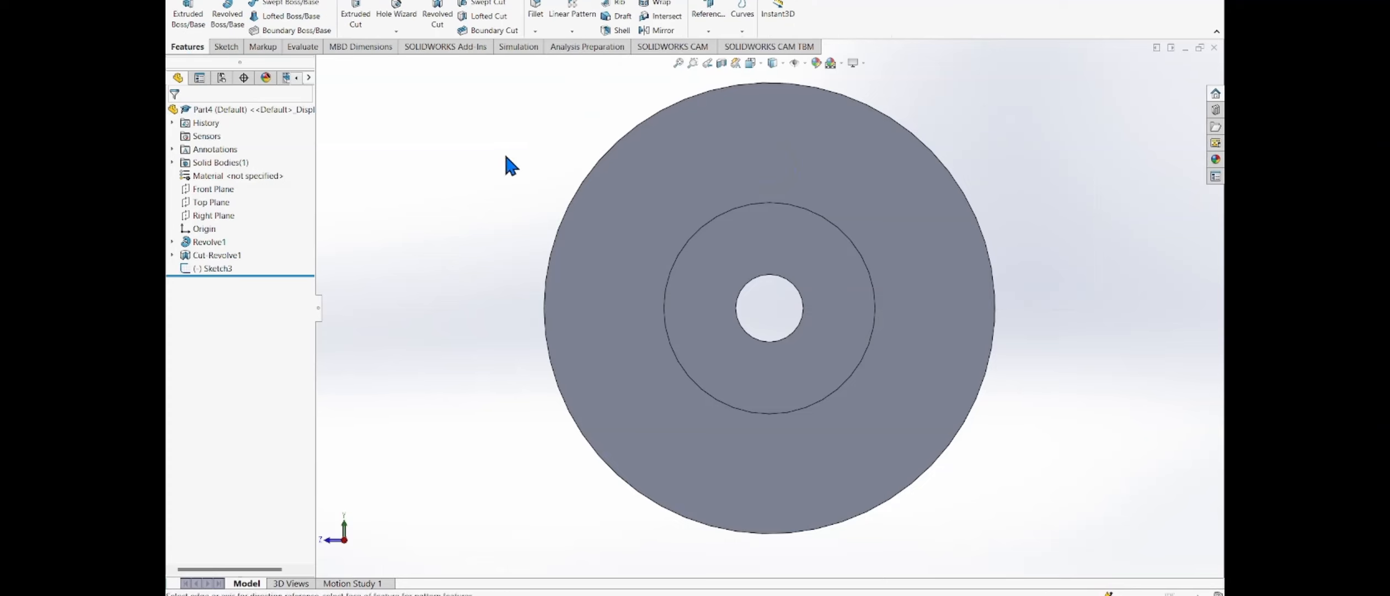
pyautogui.click(195, 112)
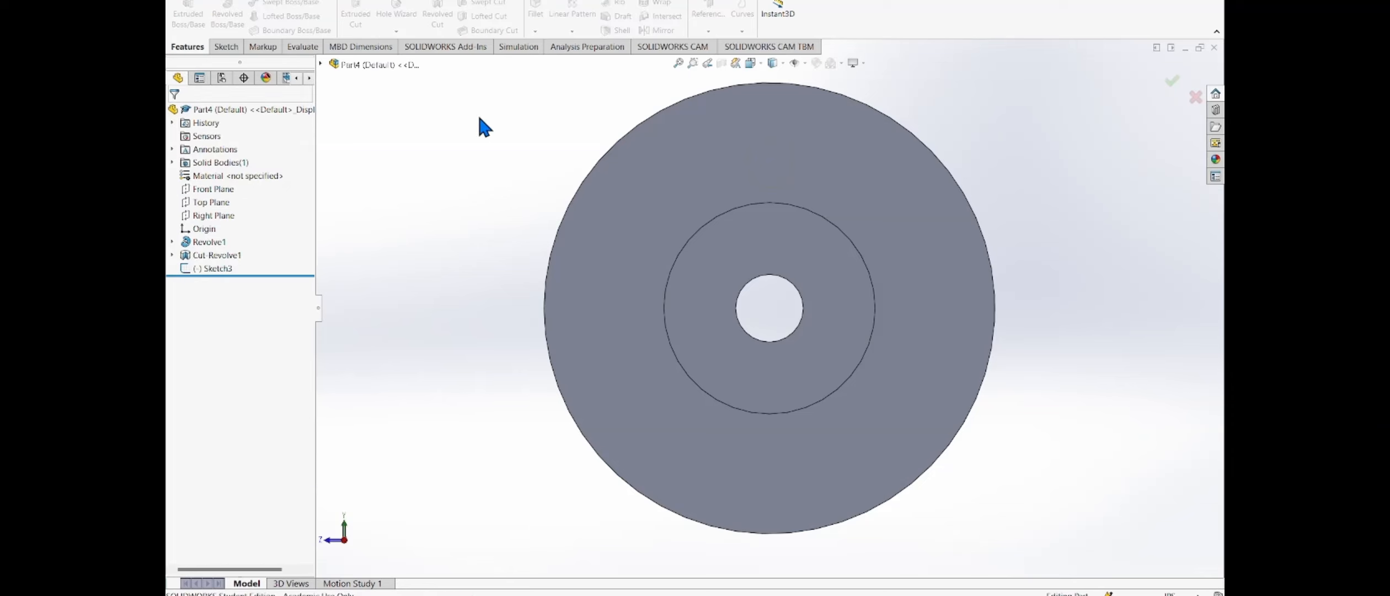
# Make an extruded cut from the single-circle sketch with the Through All end condition to form one hole in the disc
pyautogui.click(359, 22)
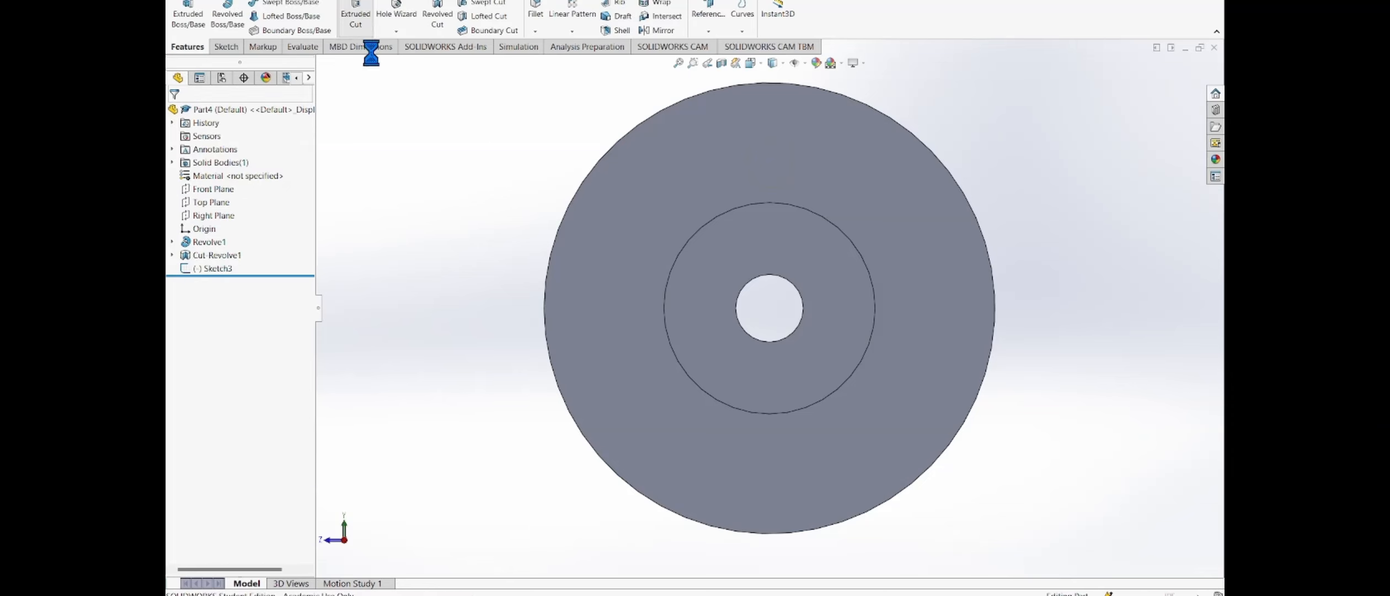
pyautogui.click(320, 64)
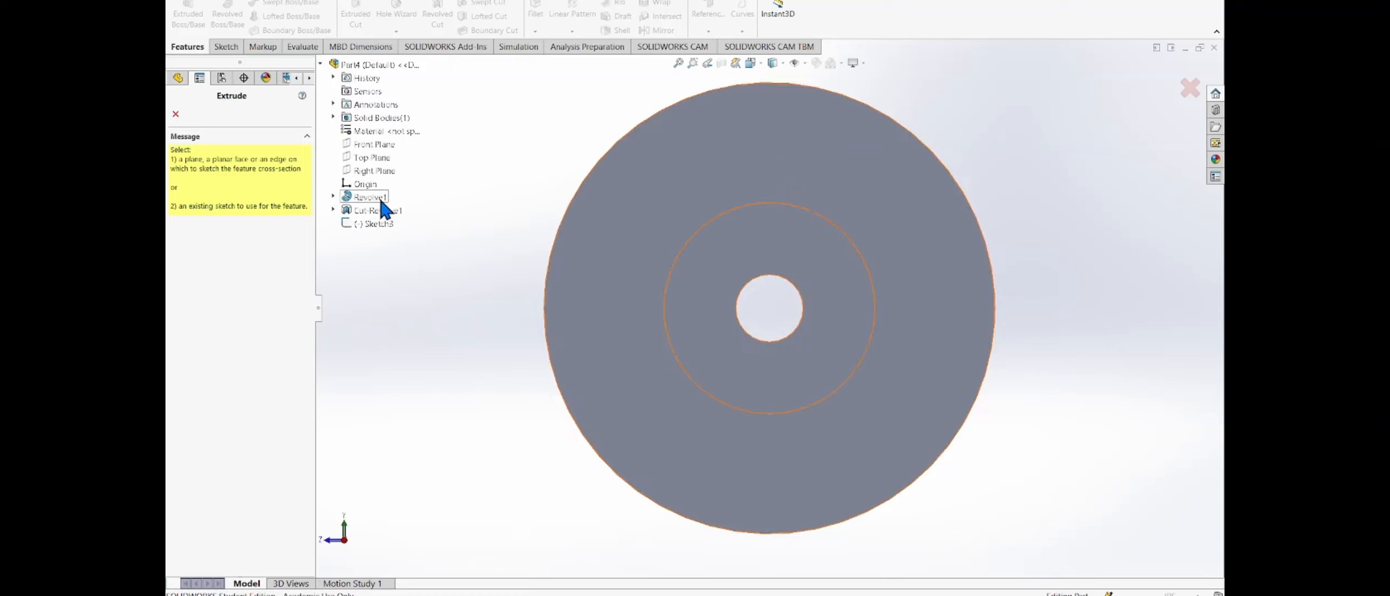
pyautogui.click(362, 222)
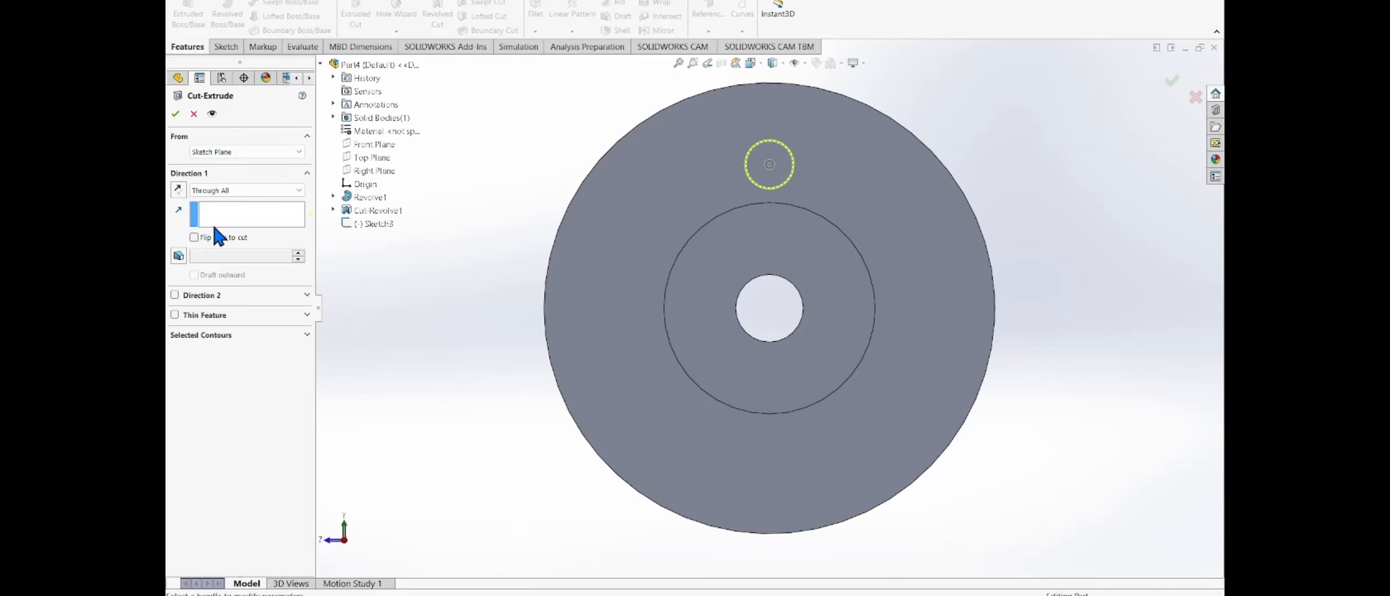
pyautogui.click(175, 113)
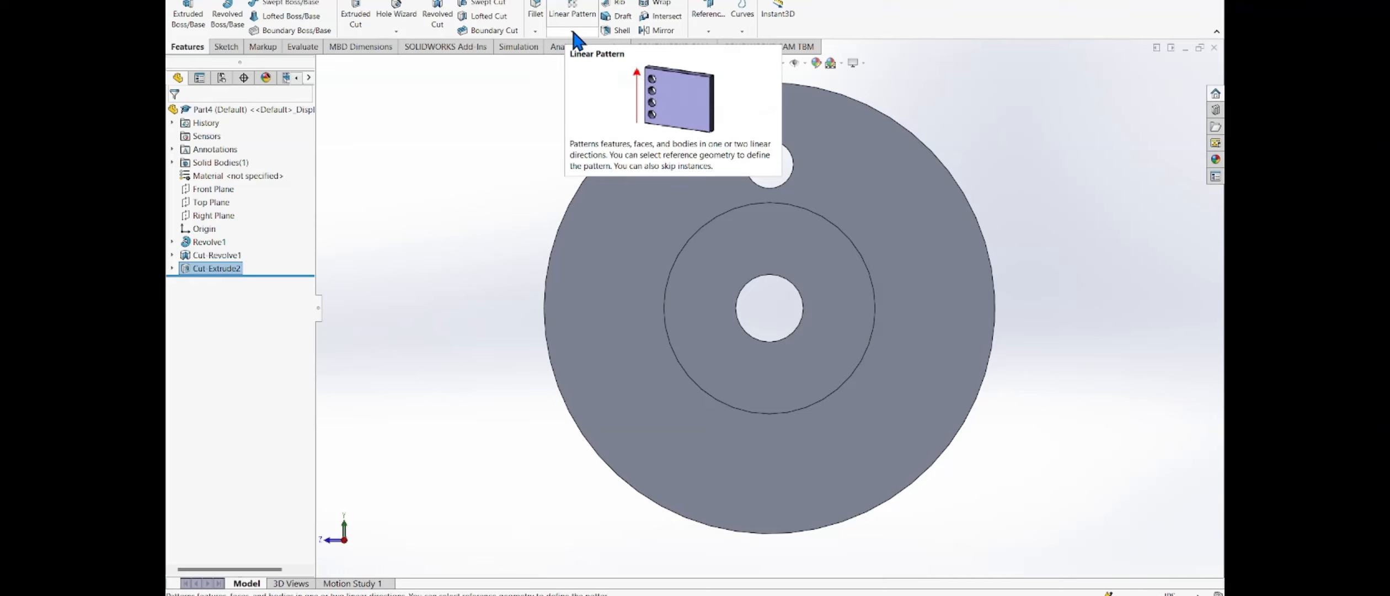
# Create a circular pattern of the hole cut around the hub's circular edge with 6 equally spaced instances over 360 degrees
pyautogui.click(574, 34)
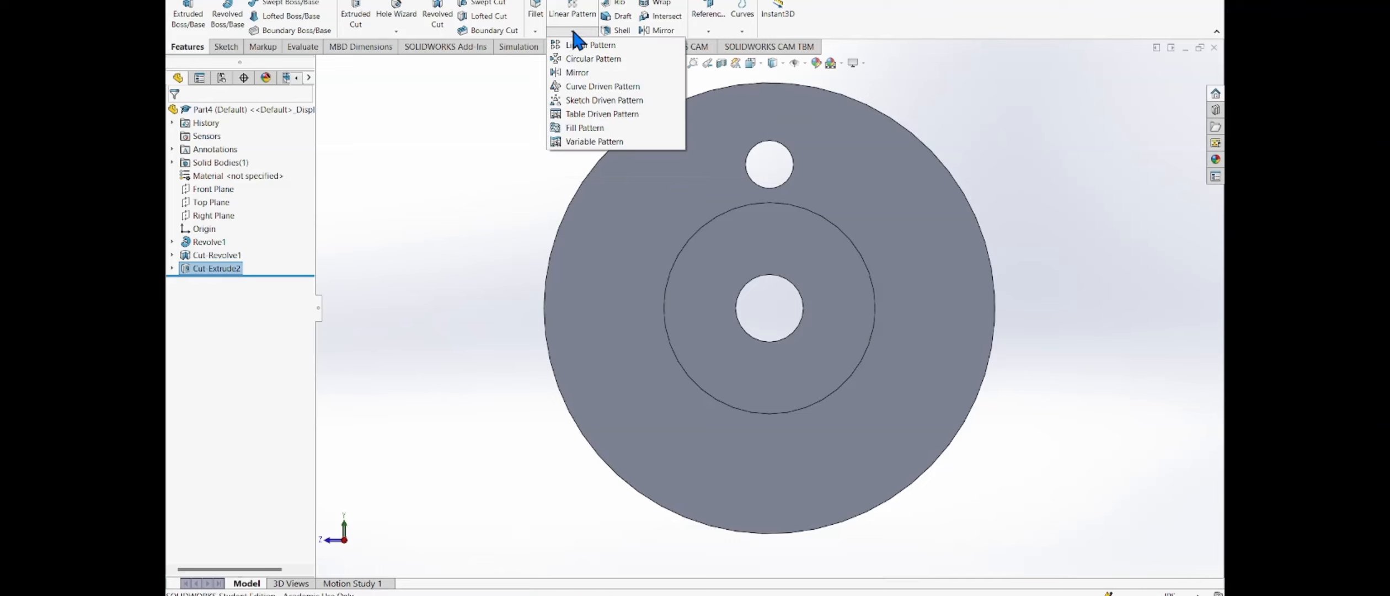
pyautogui.click(592, 58)
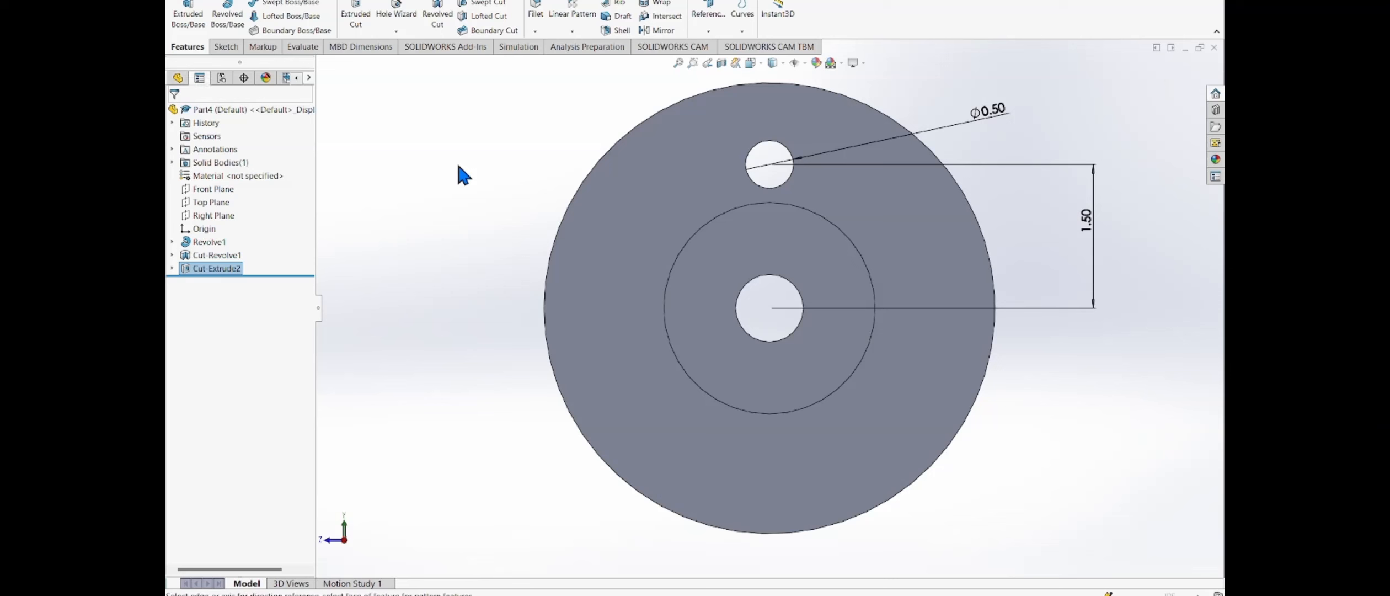
pyautogui.click(740, 205)
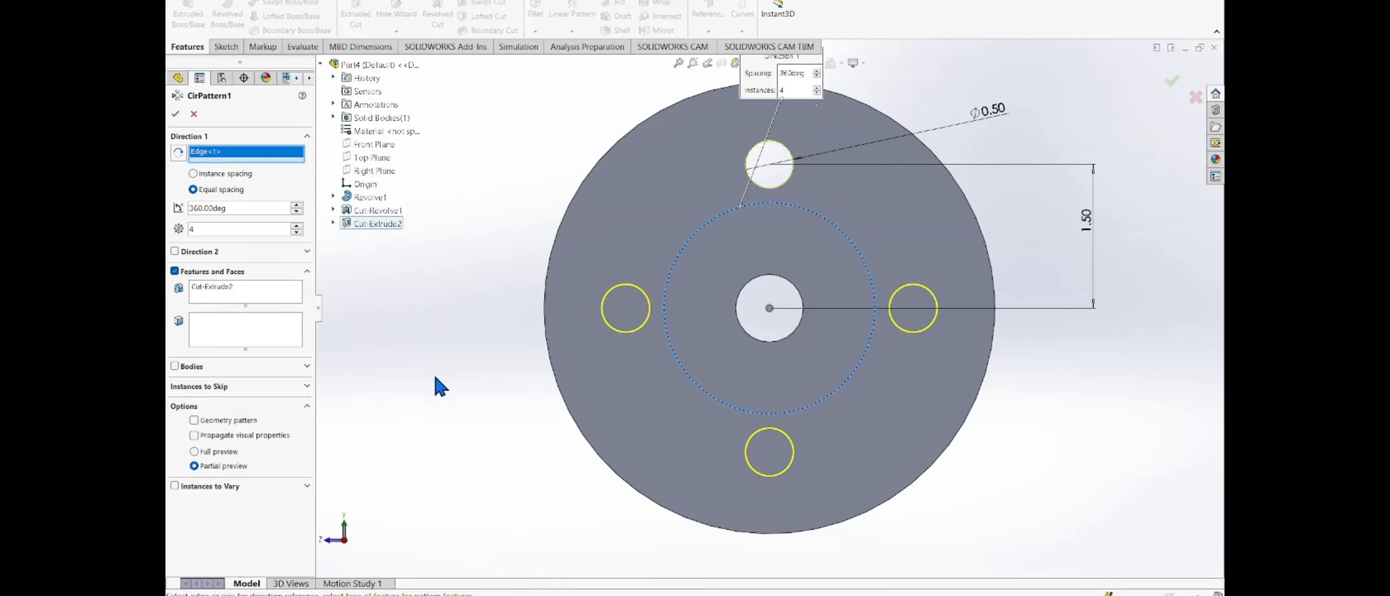
pyautogui.click(197, 289)
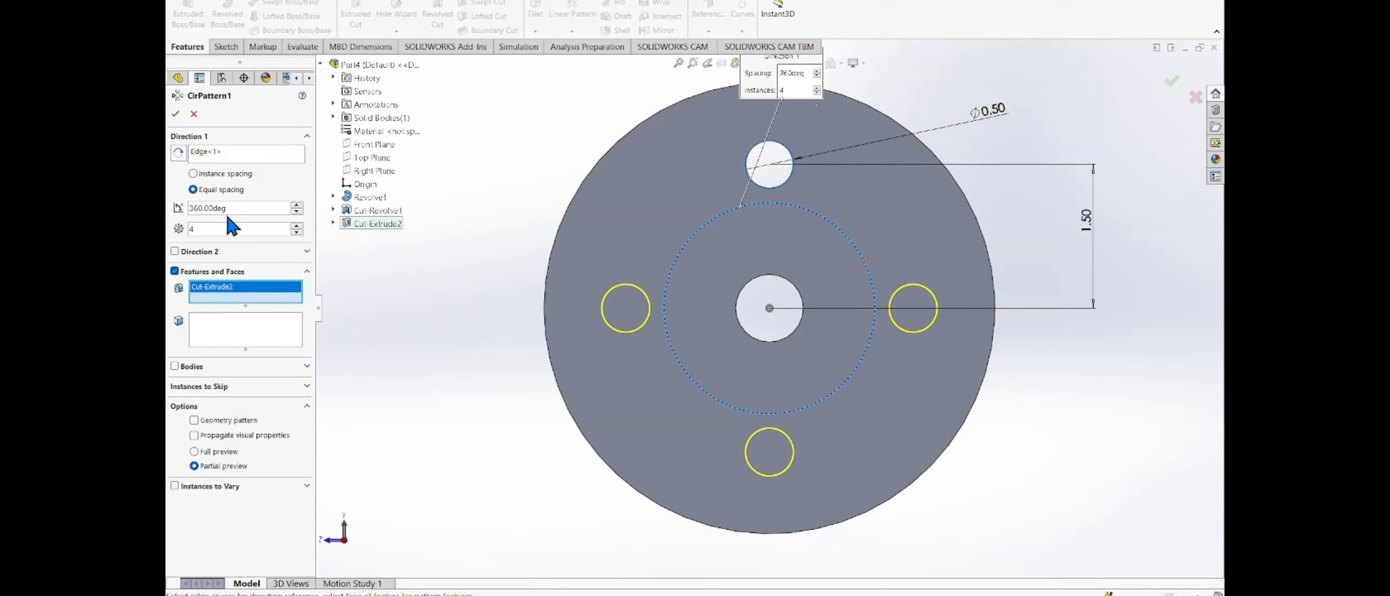
pyautogui.doubleClick(217, 228)
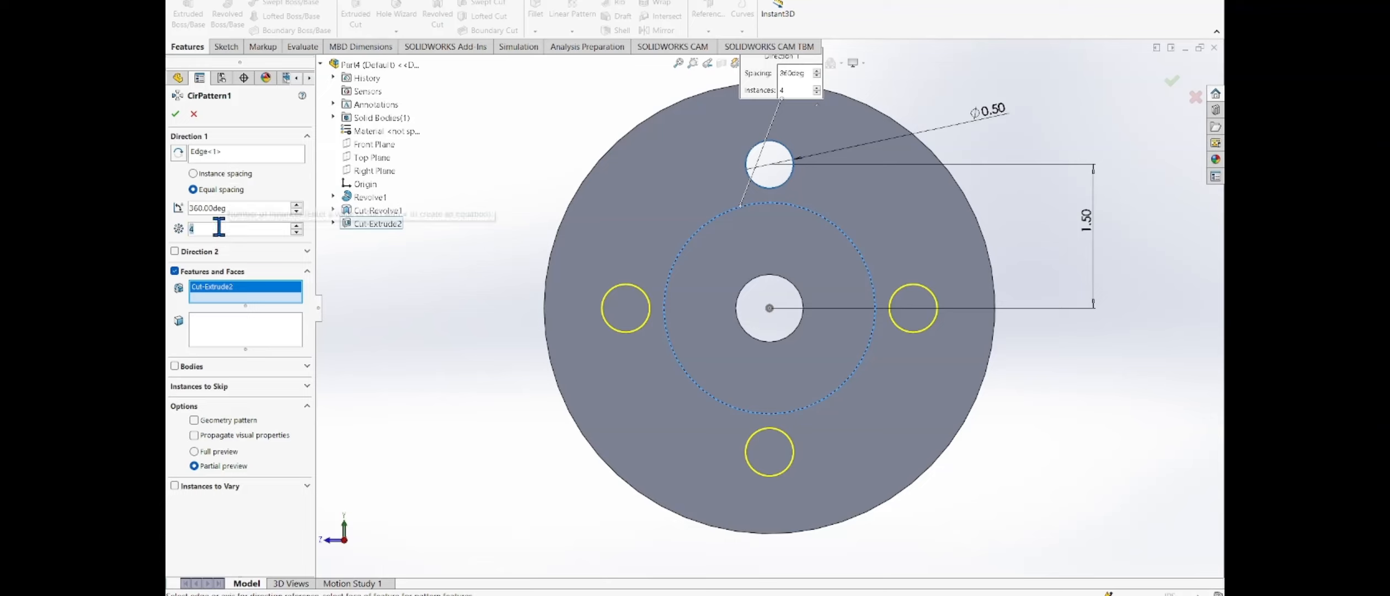
pyautogui.write('6')
pyautogui.press('Return')
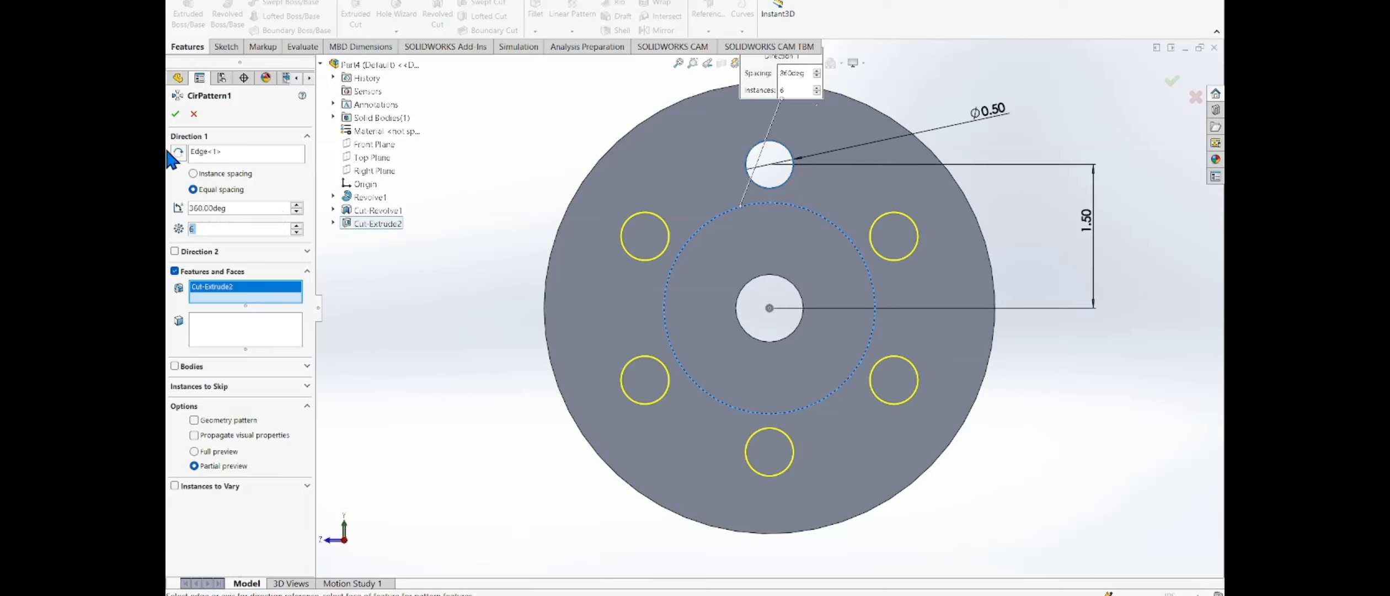
pyautogui.click(176, 108)
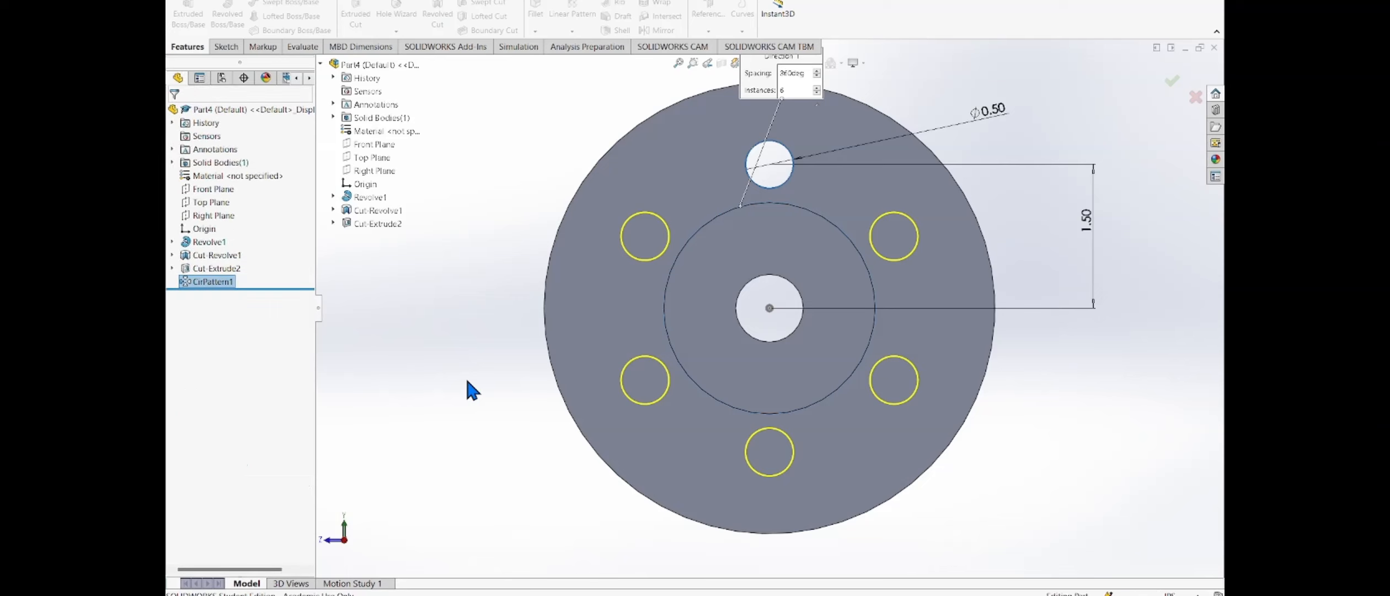
pyautogui.moveTo(441, 301); pyautogui.dragTo(492, 395, button='middle')
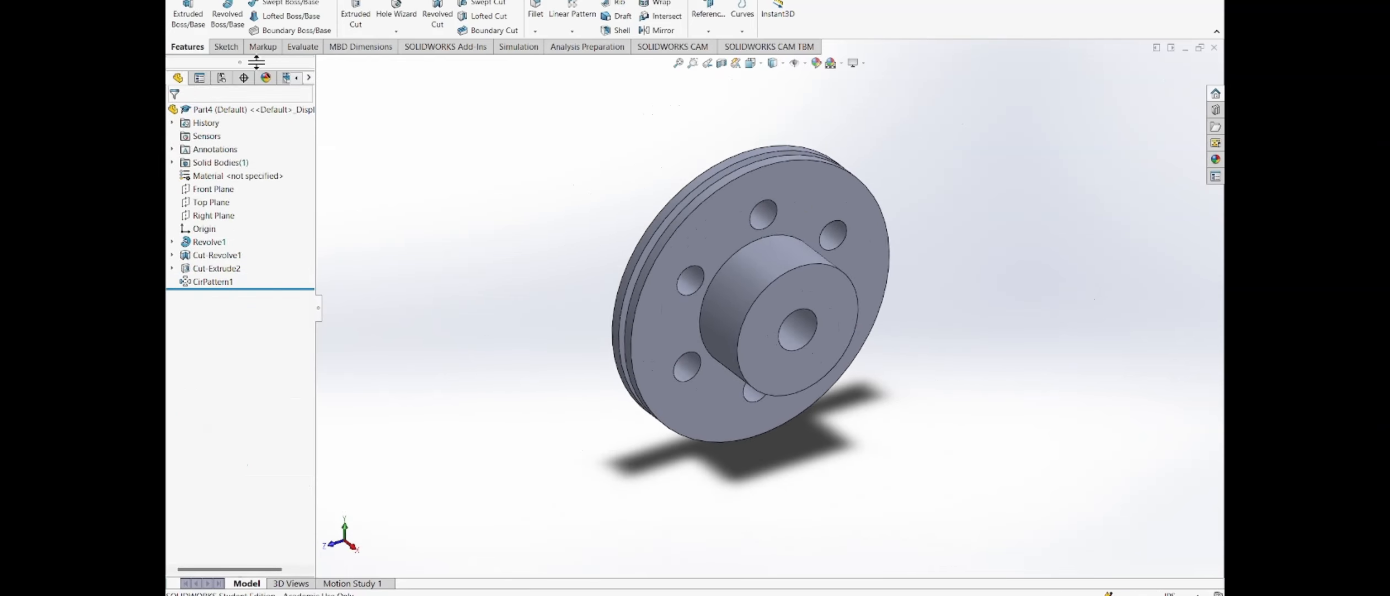